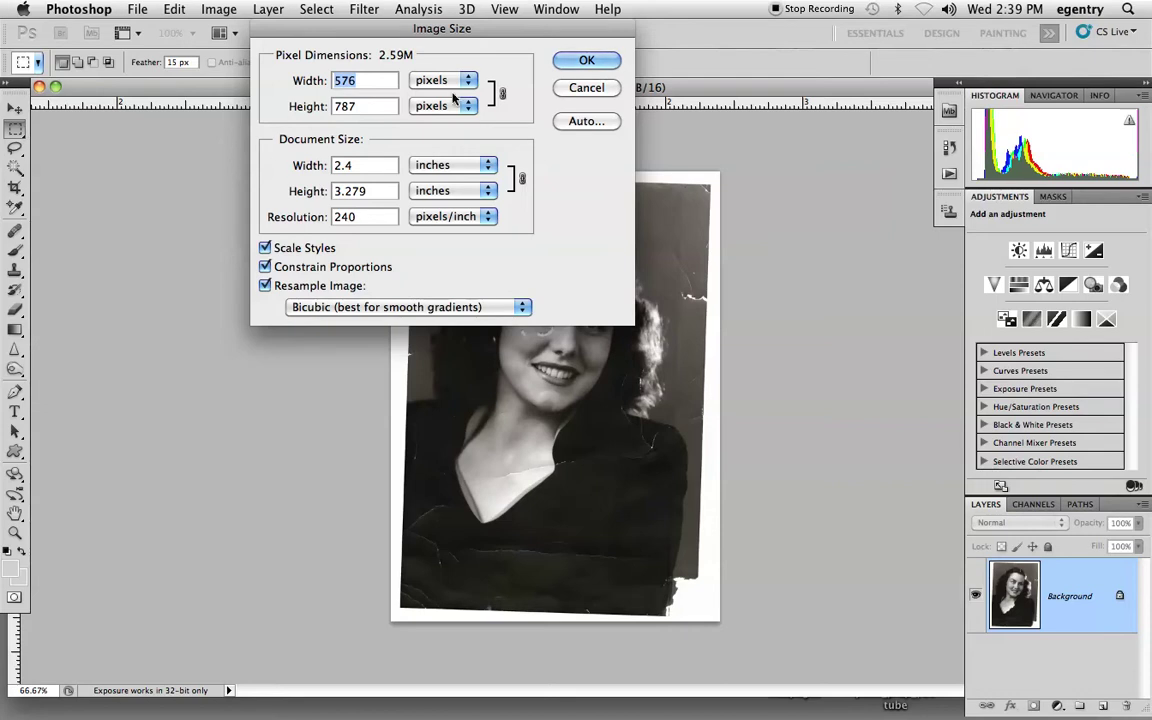
Accept the image size of 576 by 787 pixels and reset the foreground and background colours to black and white
click(587, 58)
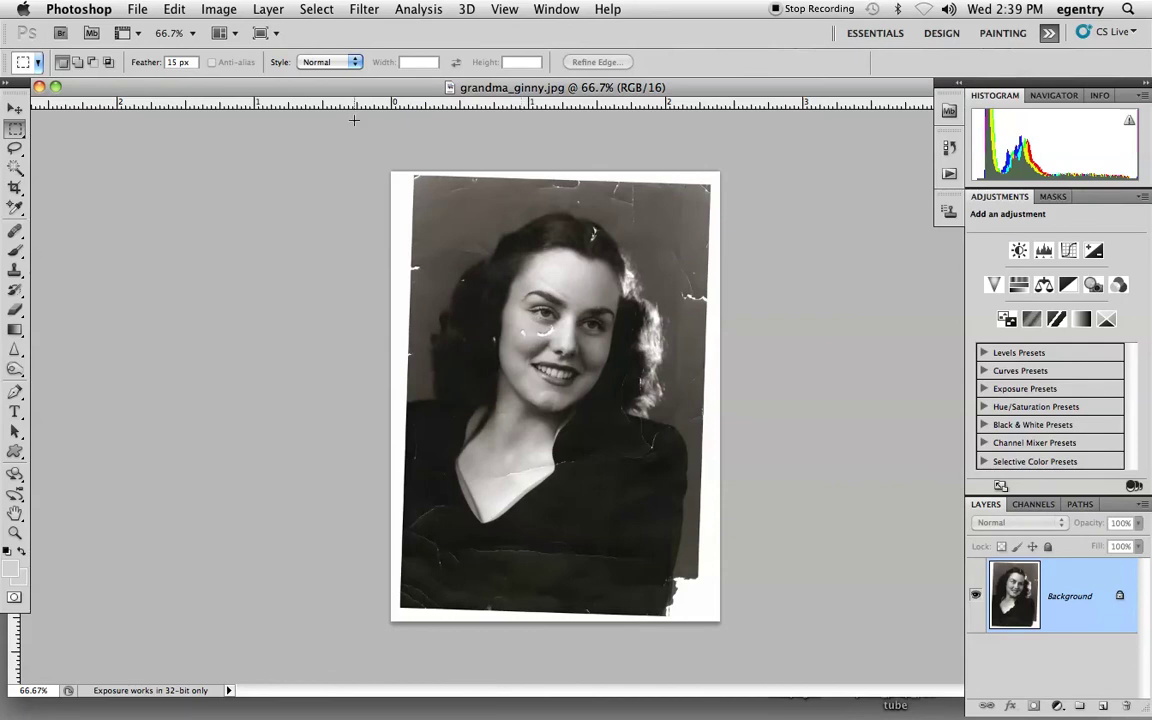
key(d)
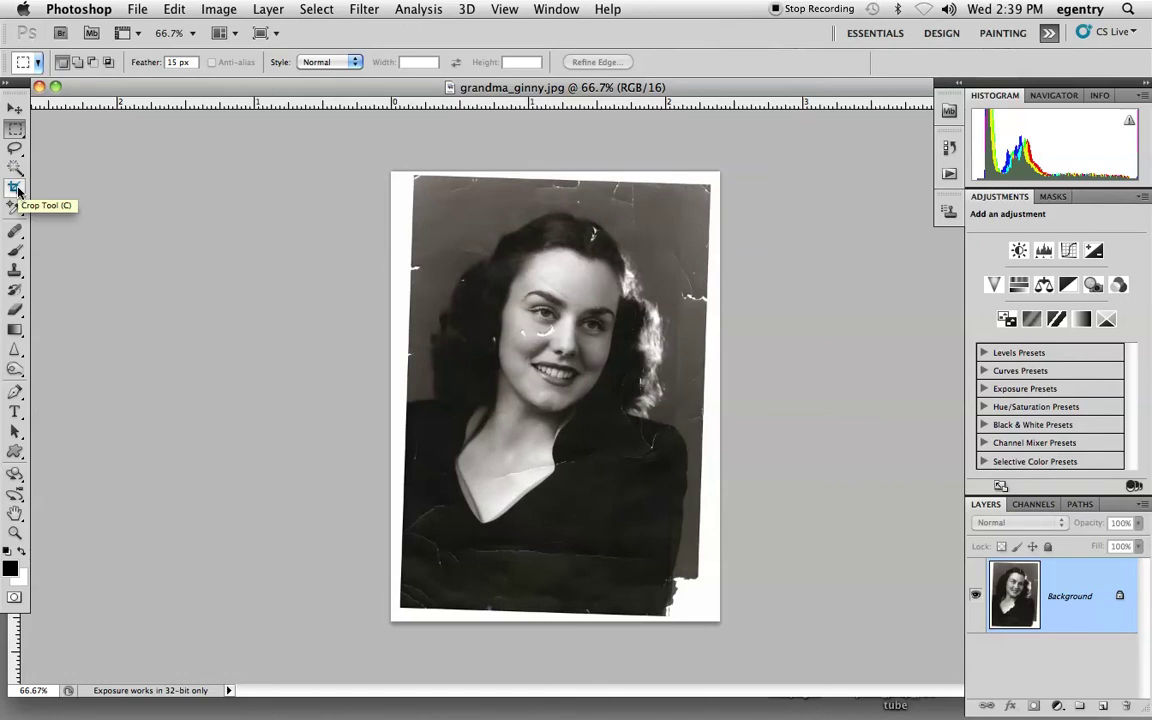
Switch to full screen mode with menus and draw a Ruler tool line along the tilted upper edge of the photo
drag(17, 207, 78, 243)
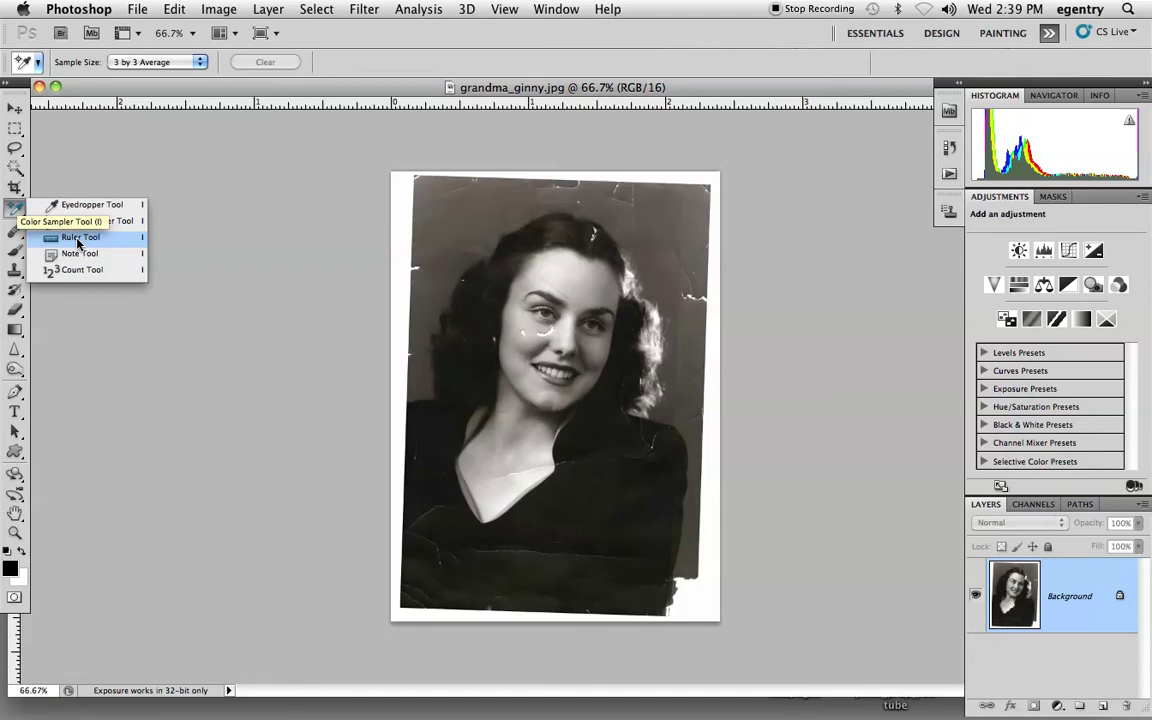
click(78, 241)
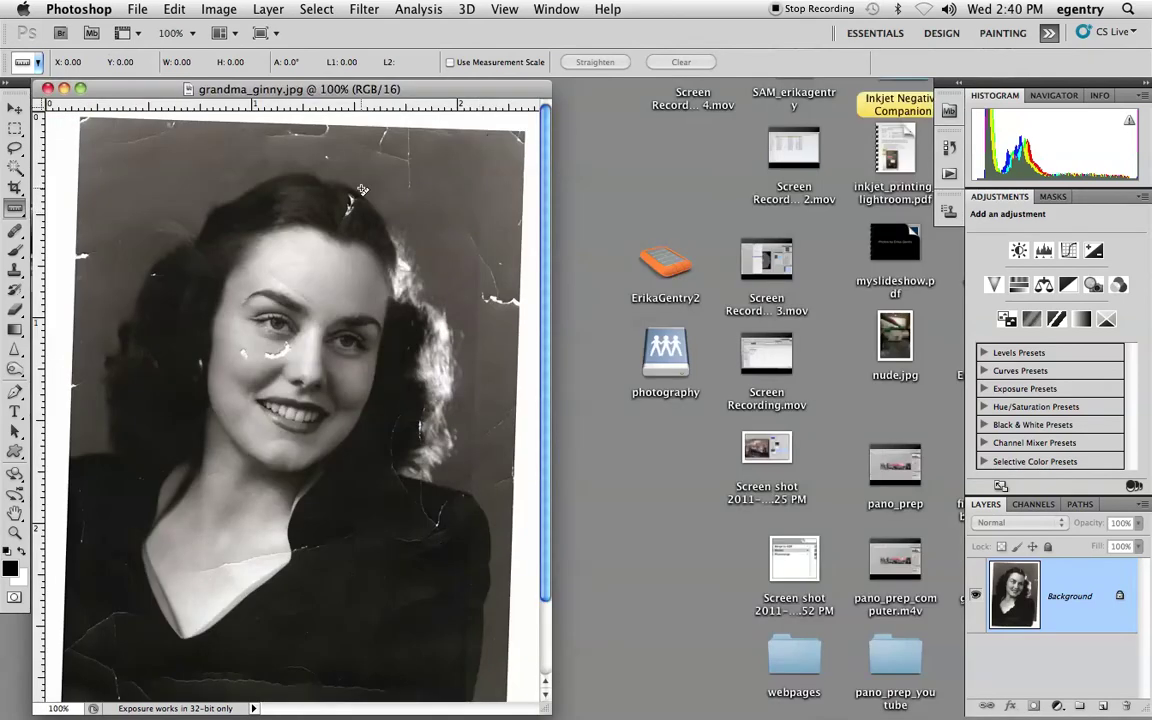
key(f)
scroll(391, 101, up, 2)
drag(372, 164, 820, 179)
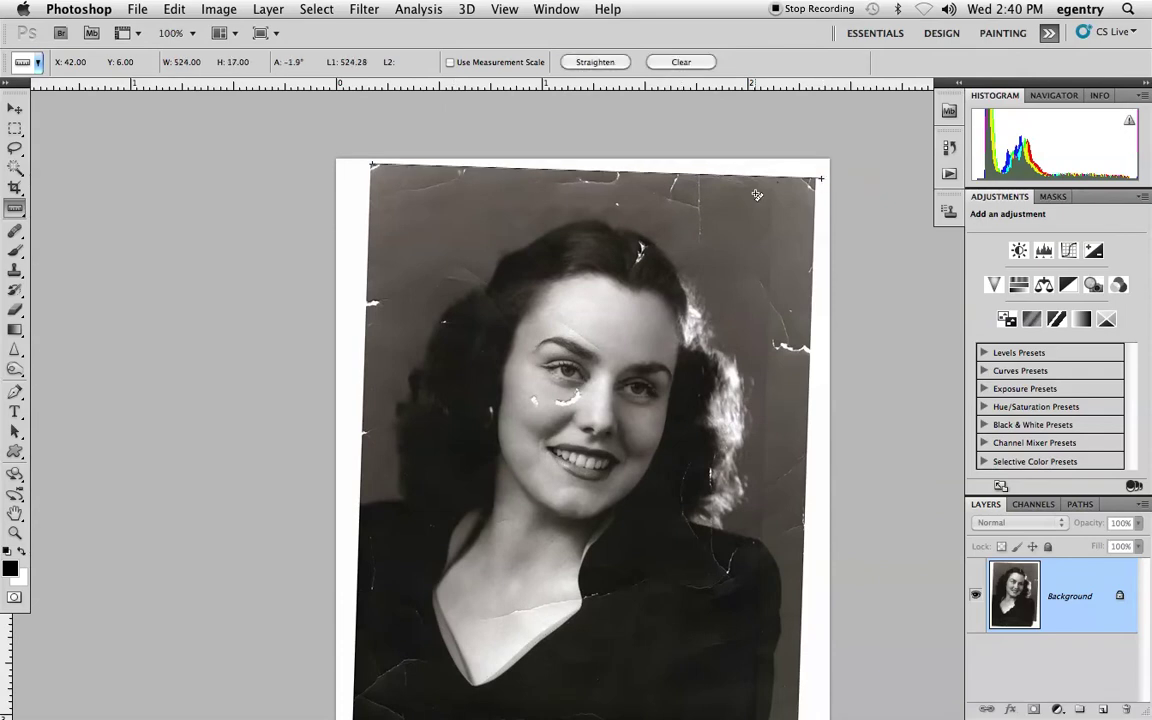
Straighten the photo by rotating the canvas 1.86° counterclockwise, using the ruler's angle
click(217, 9)
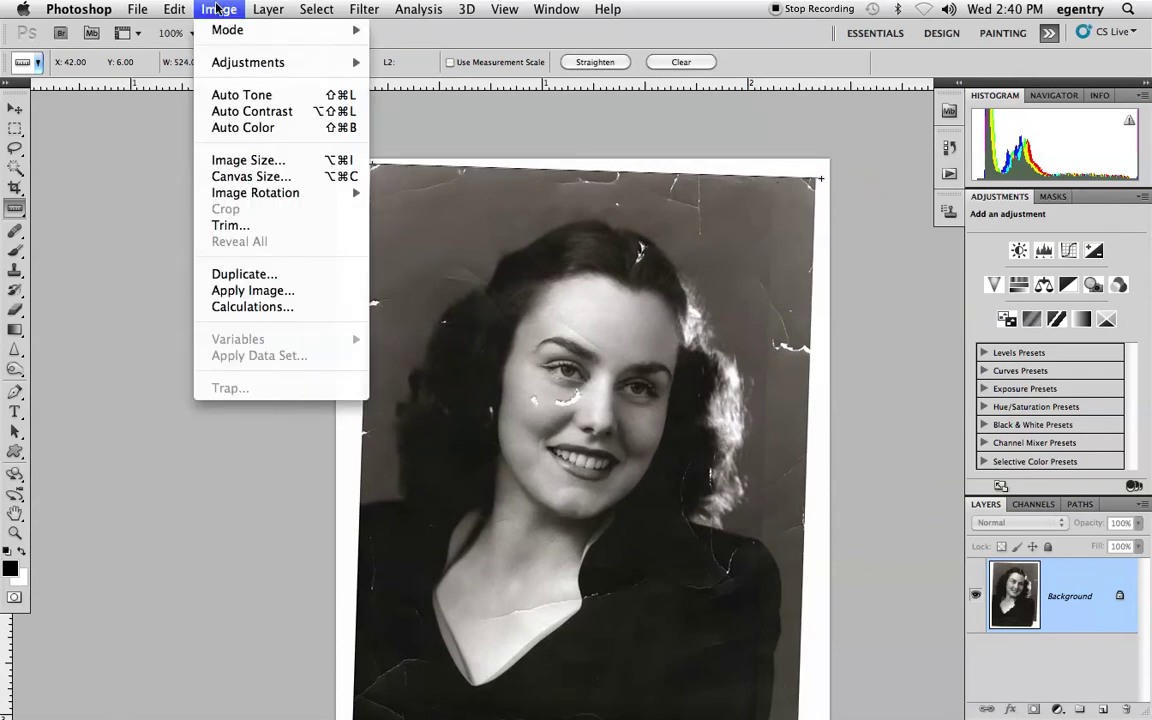
mouse_move(260, 192)
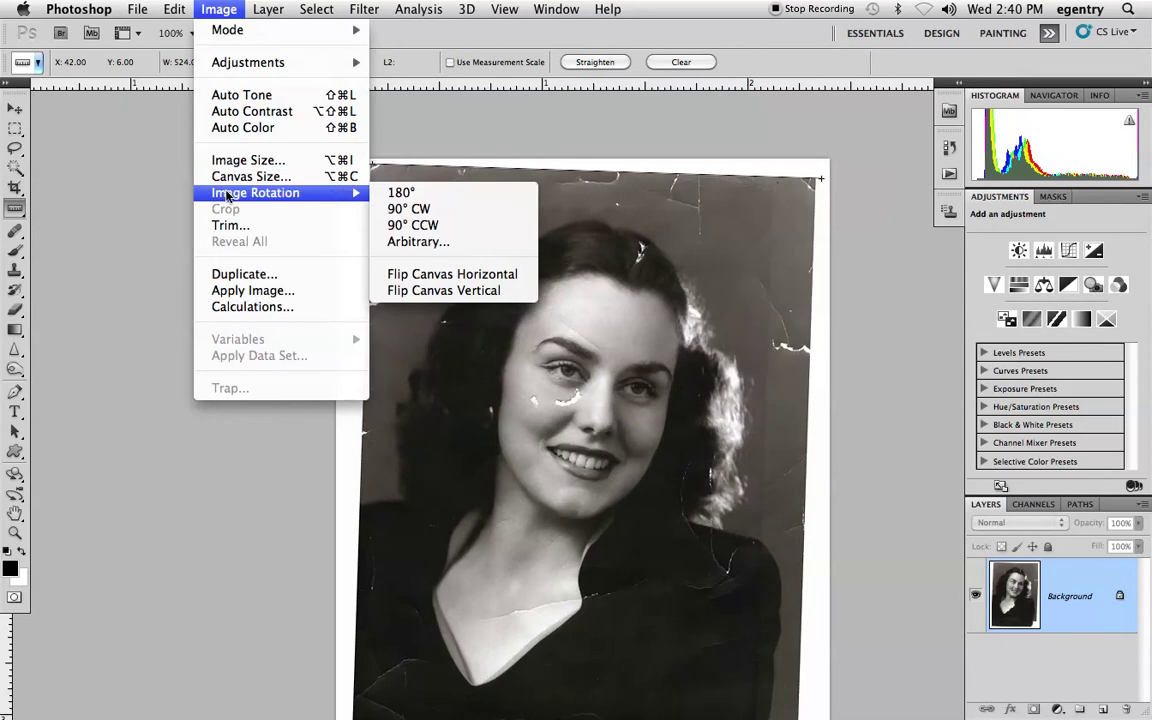
click(415, 243)
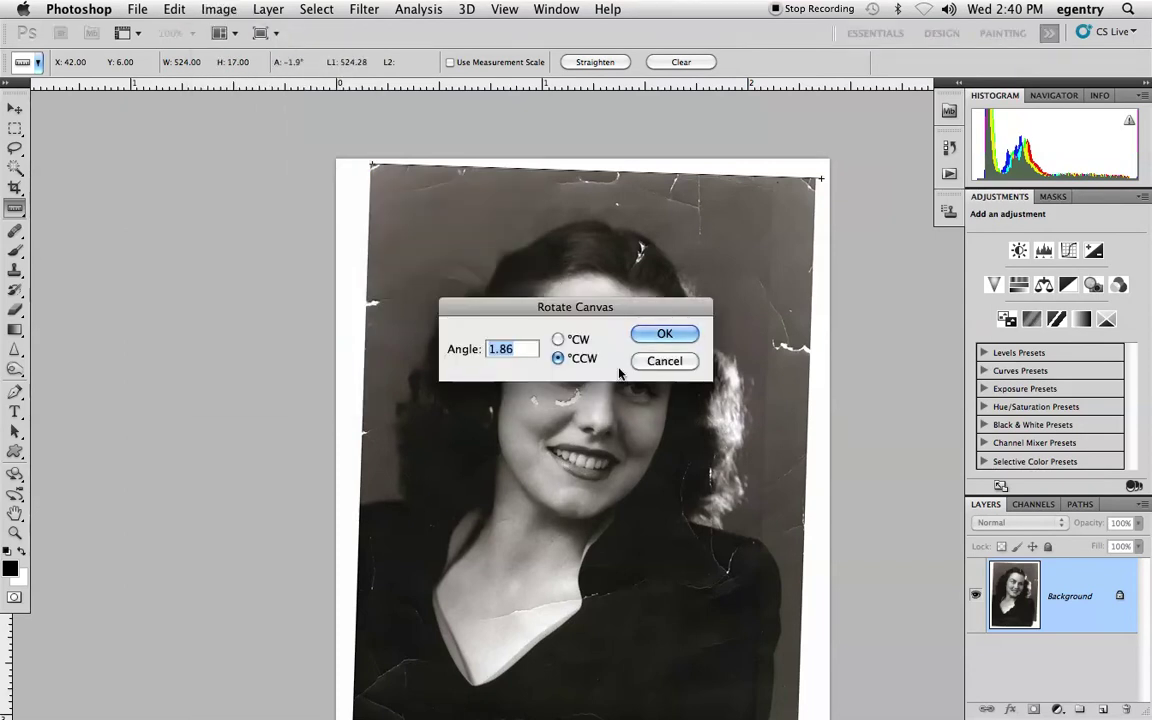
click(665, 334)
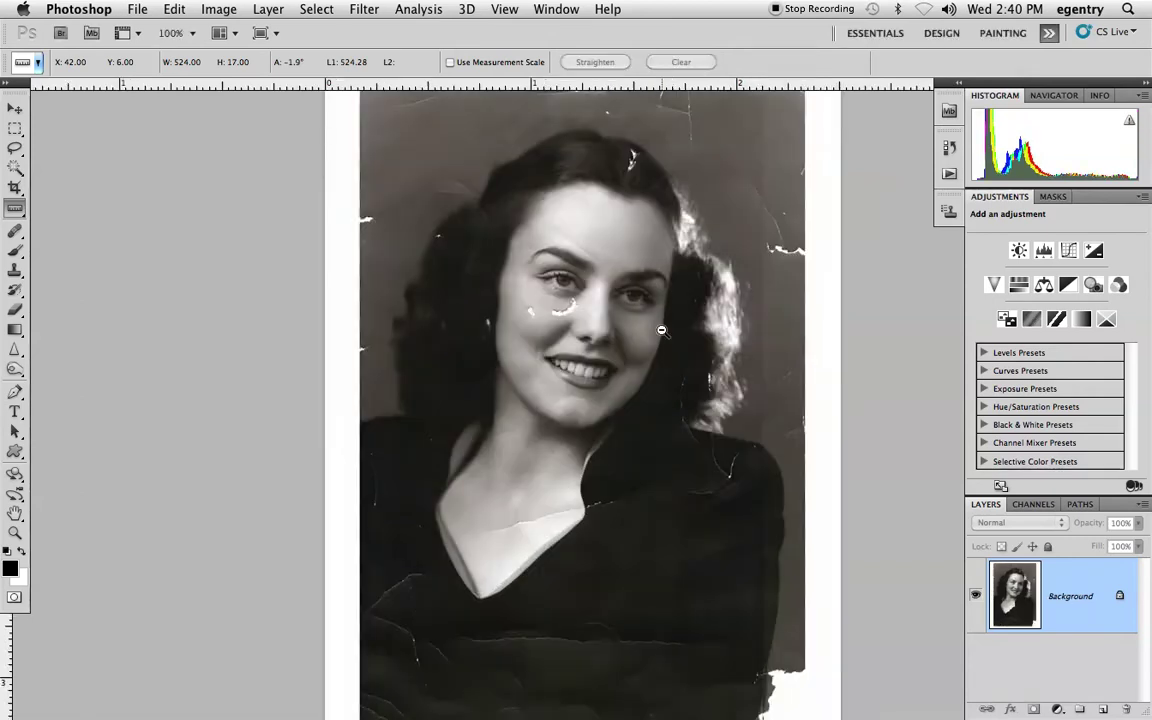
Draw a crop frame around the photo that leaves out the white scan border
alt+super+click(662, 330)
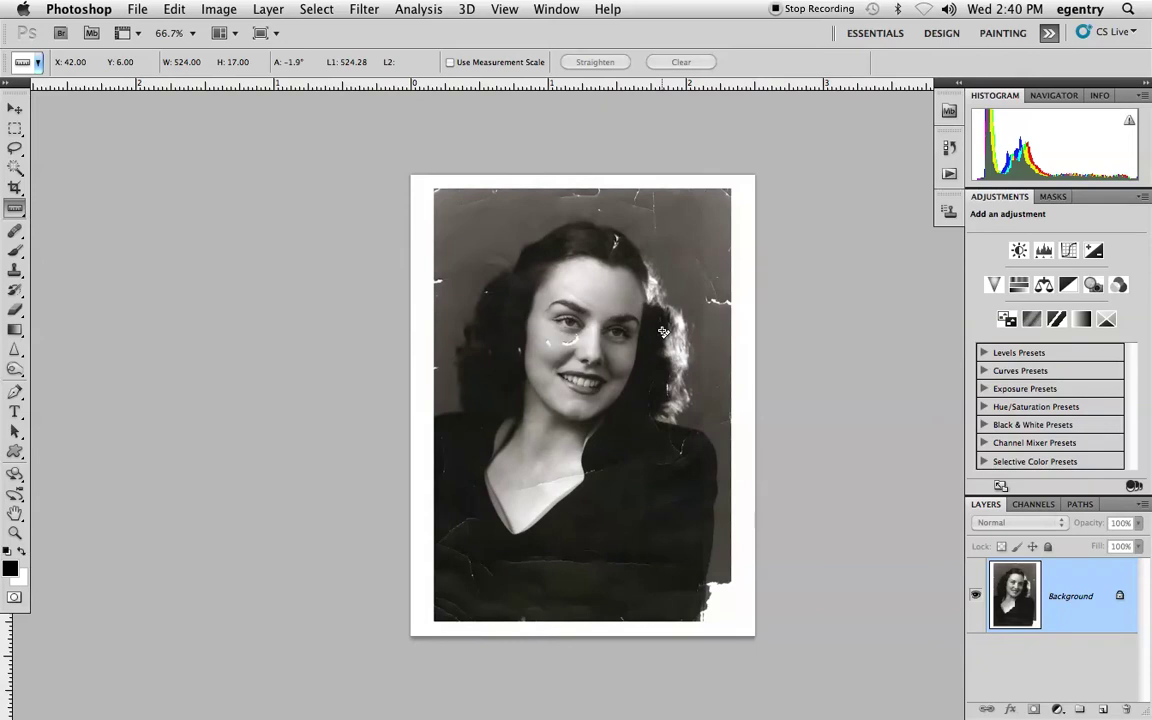
click(15, 186)
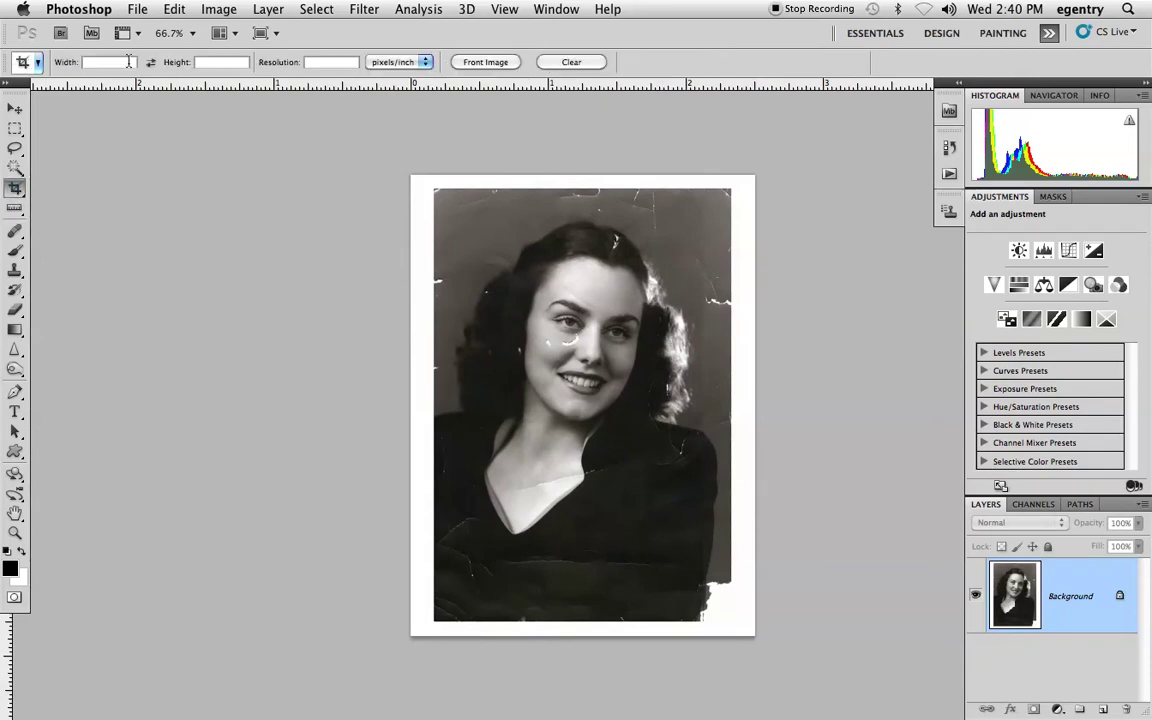
click(230, 61)
click(321, 62)
drag(435, 187, 729, 619)
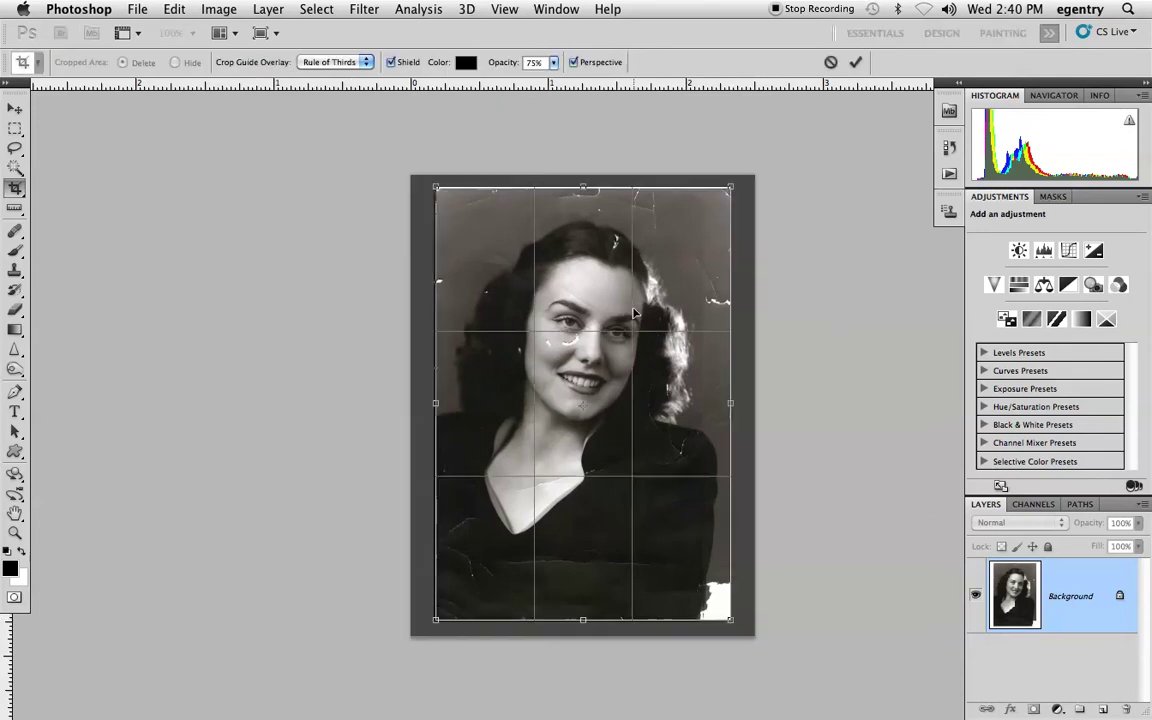
Align the crop frame's upper and left edges with the photo's edges and apply the crop
click(594, 258)
click(505, 217)
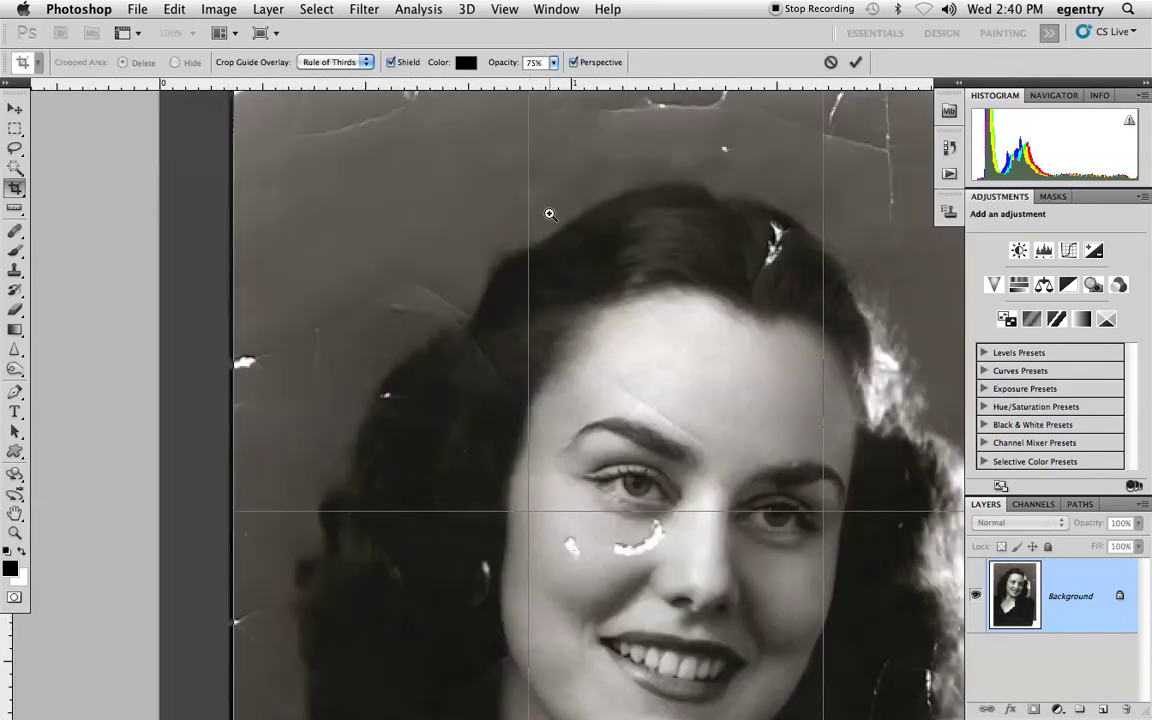
scroll(567, 253, up, 3)
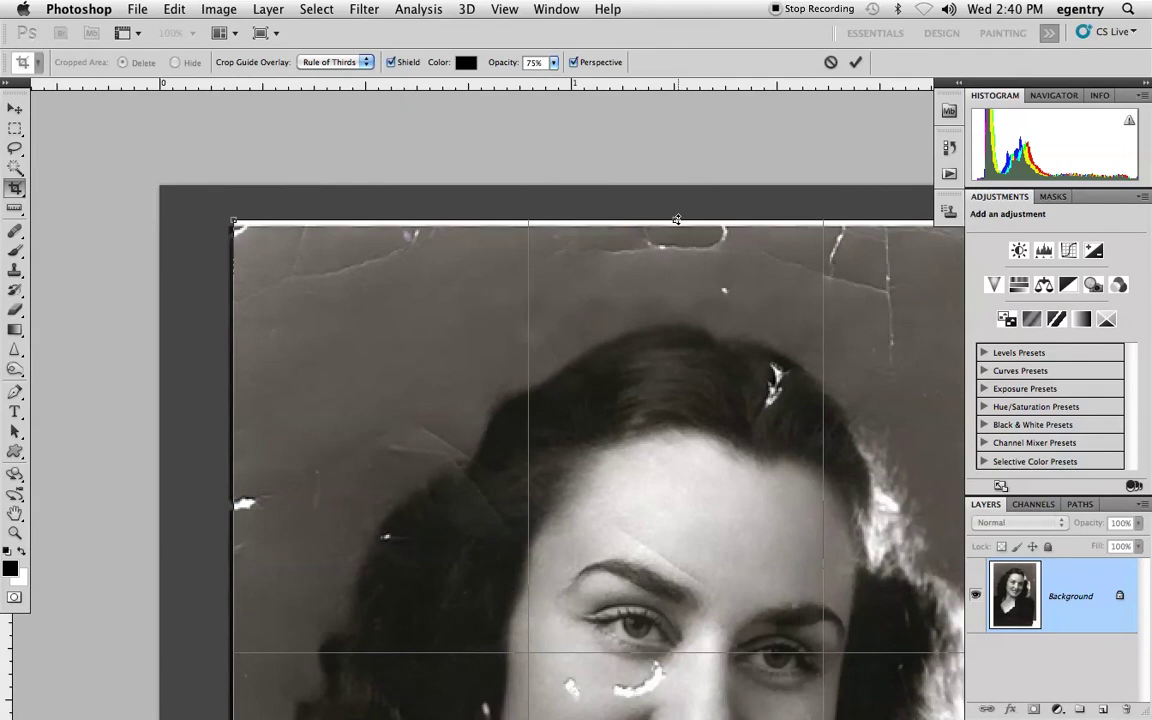
drag(677, 228, 677, 228)
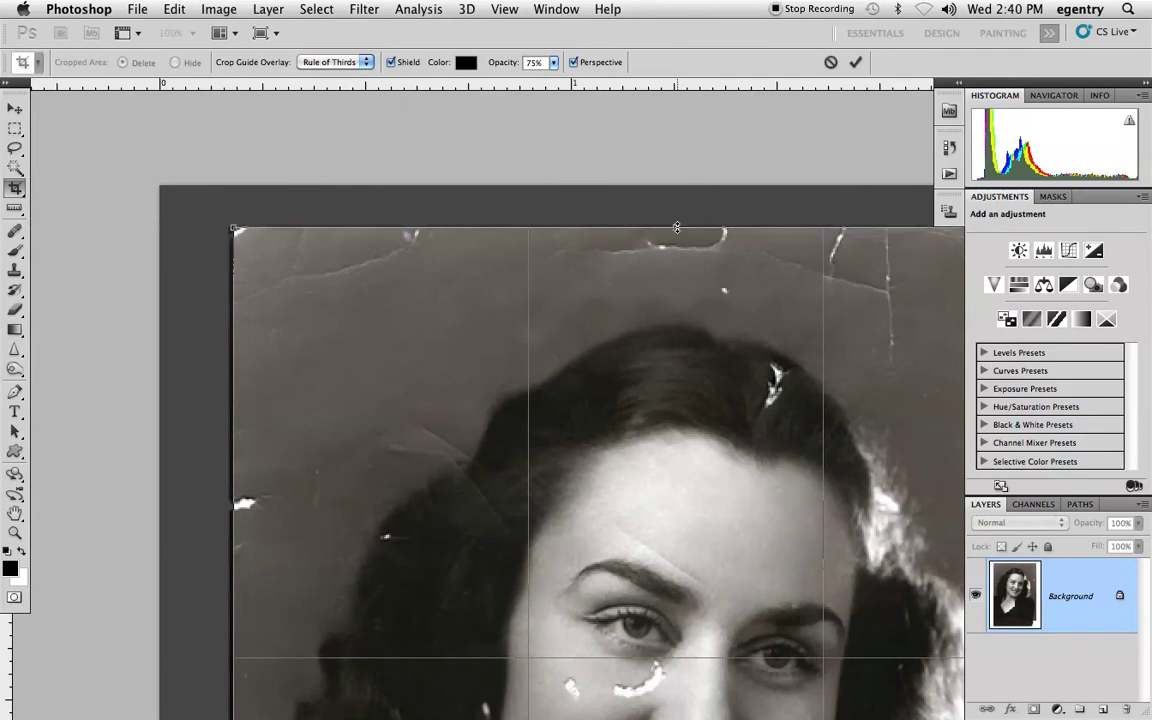
scroll(337, 521, left, 10)
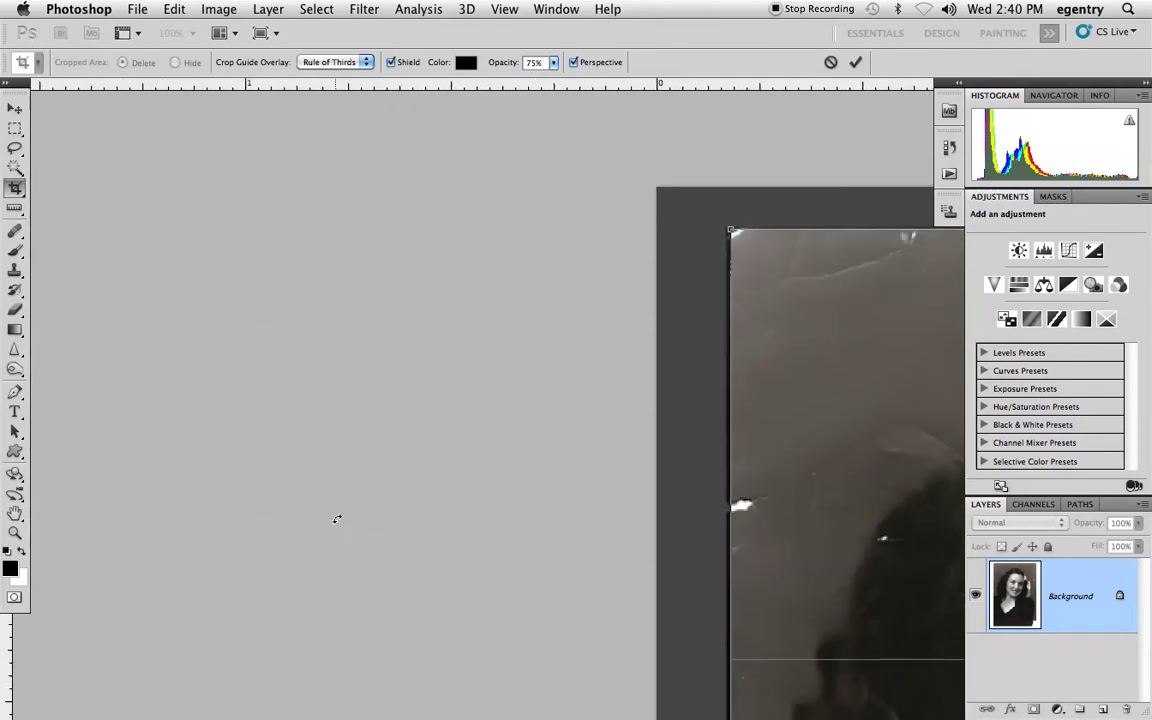
scroll(337, 521, right, 6)
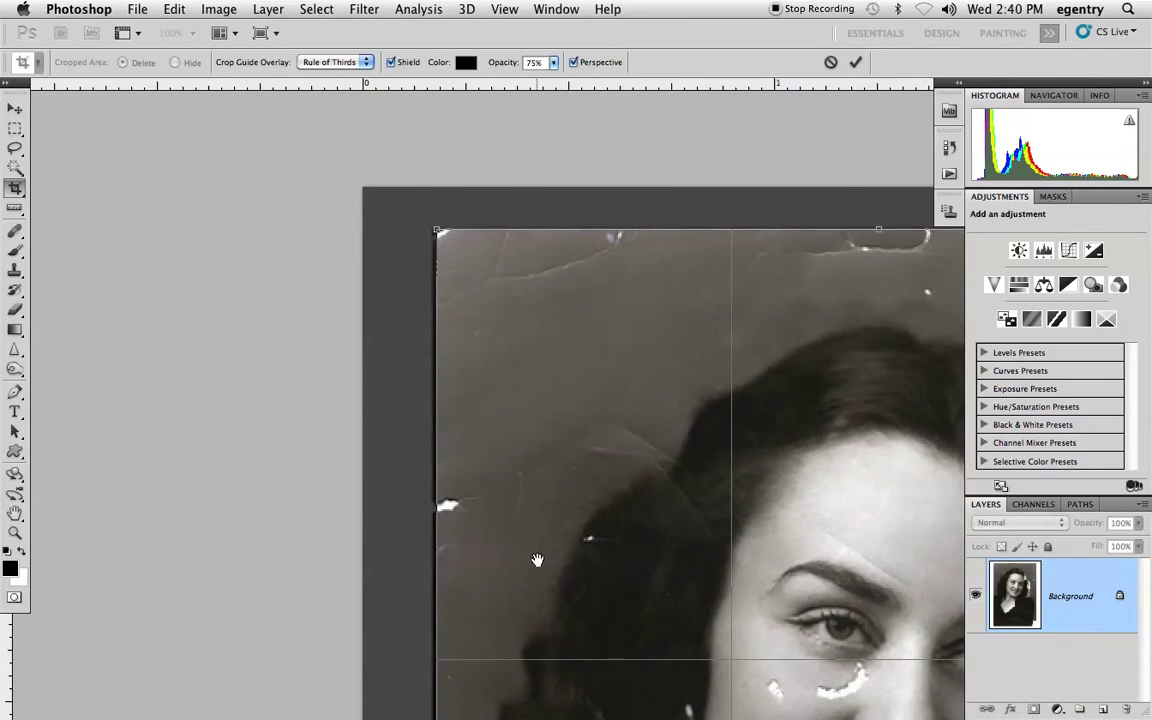
scroll(537, 560, down, 10)
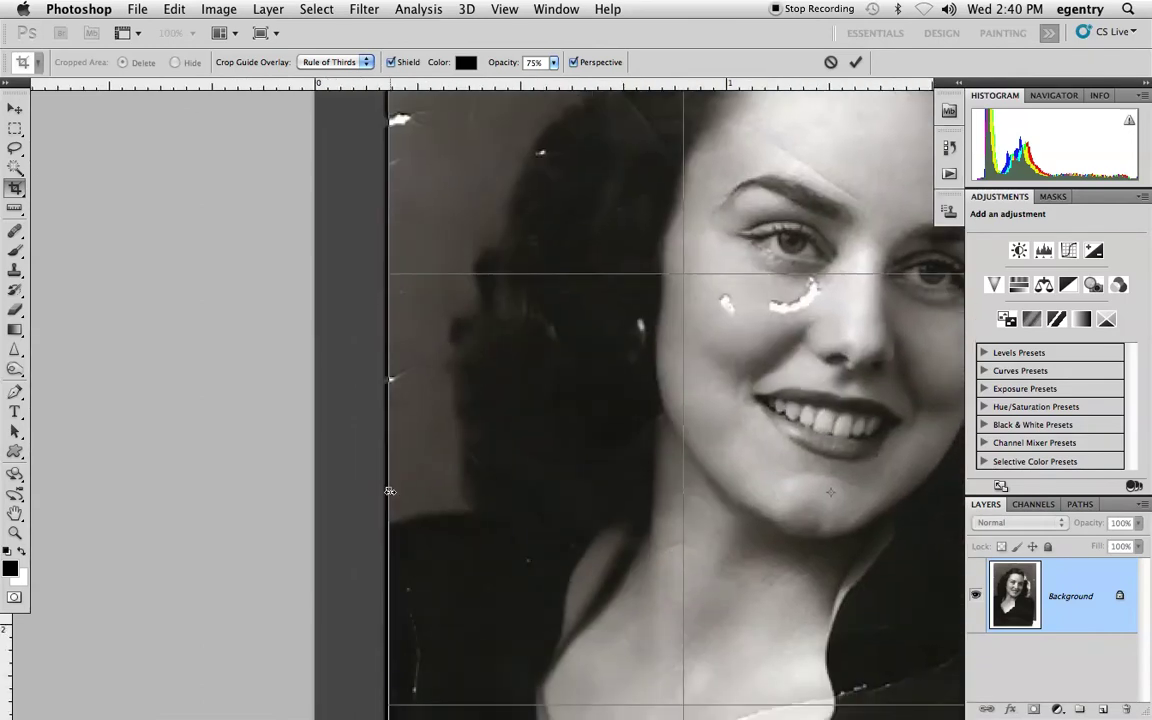
drag(391, 491, 387, 490)
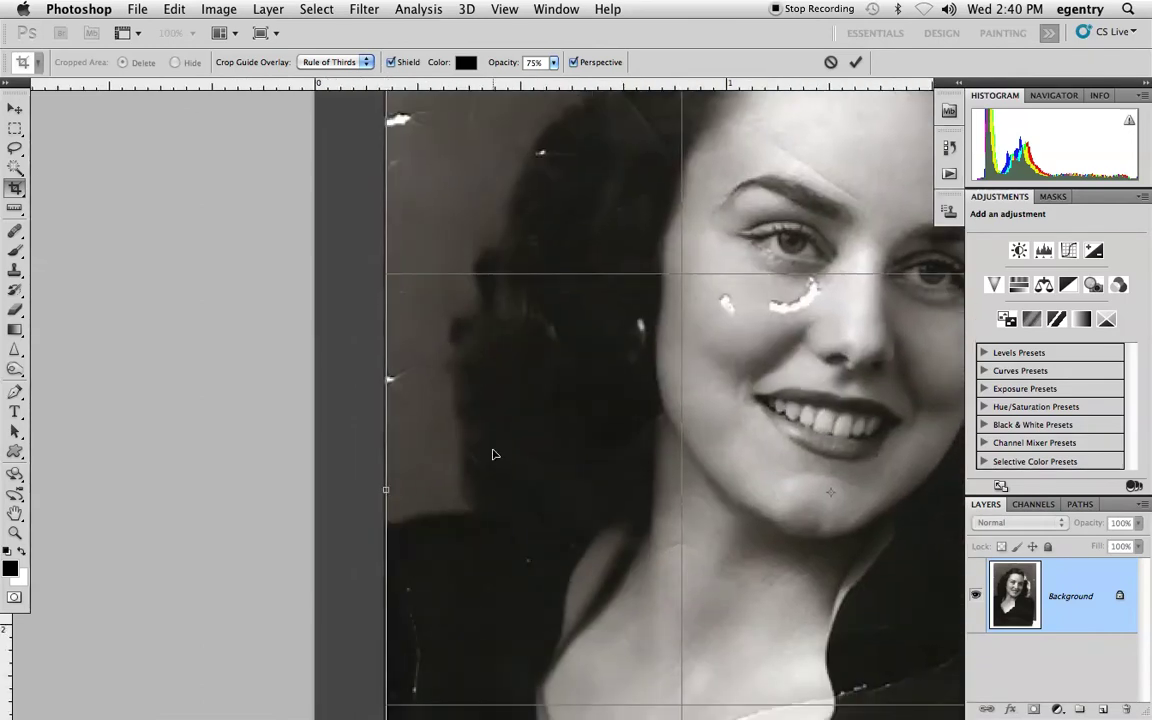
key(Return)
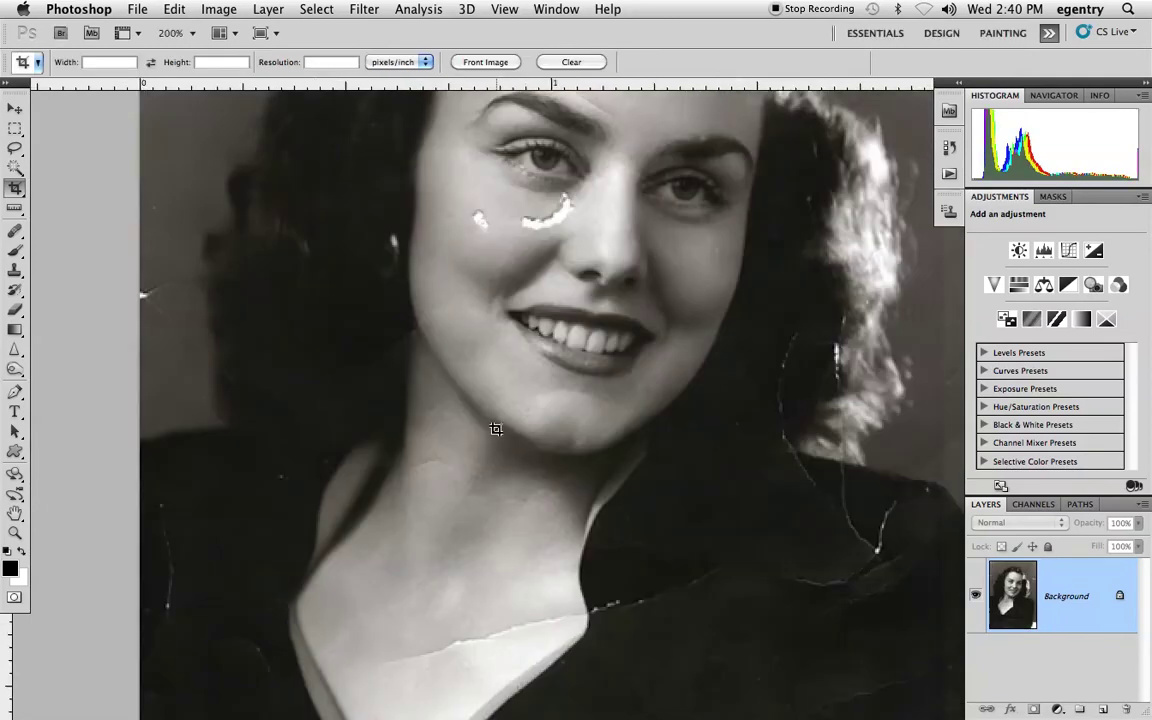
Add a Black & White adjustment layer above the Background and enable its Tint option
key(super+0)
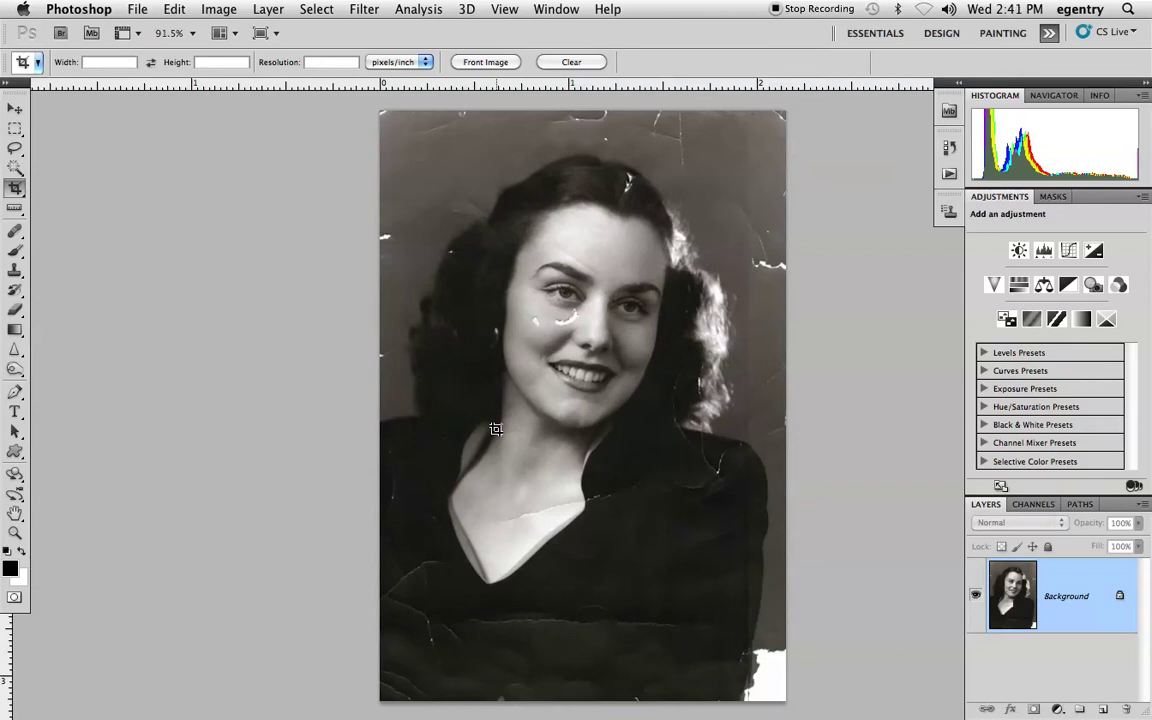
super+click(578, 239)
super+click(605, 333)
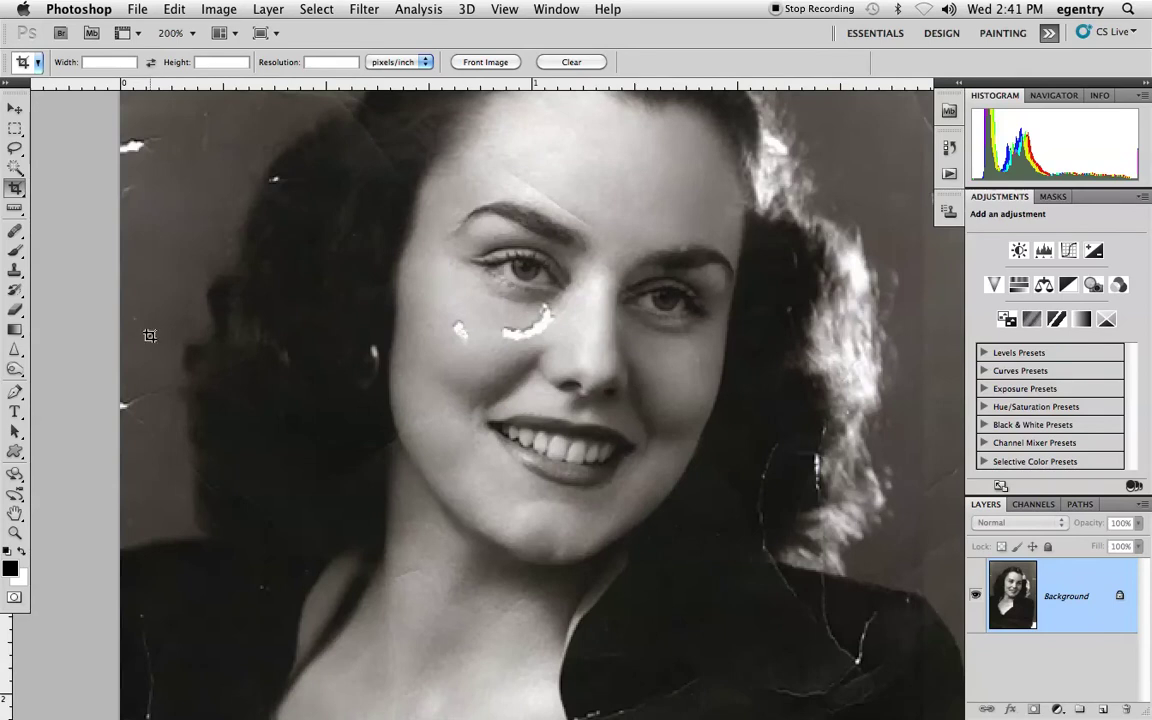
drag(745, 550, 569, 187)
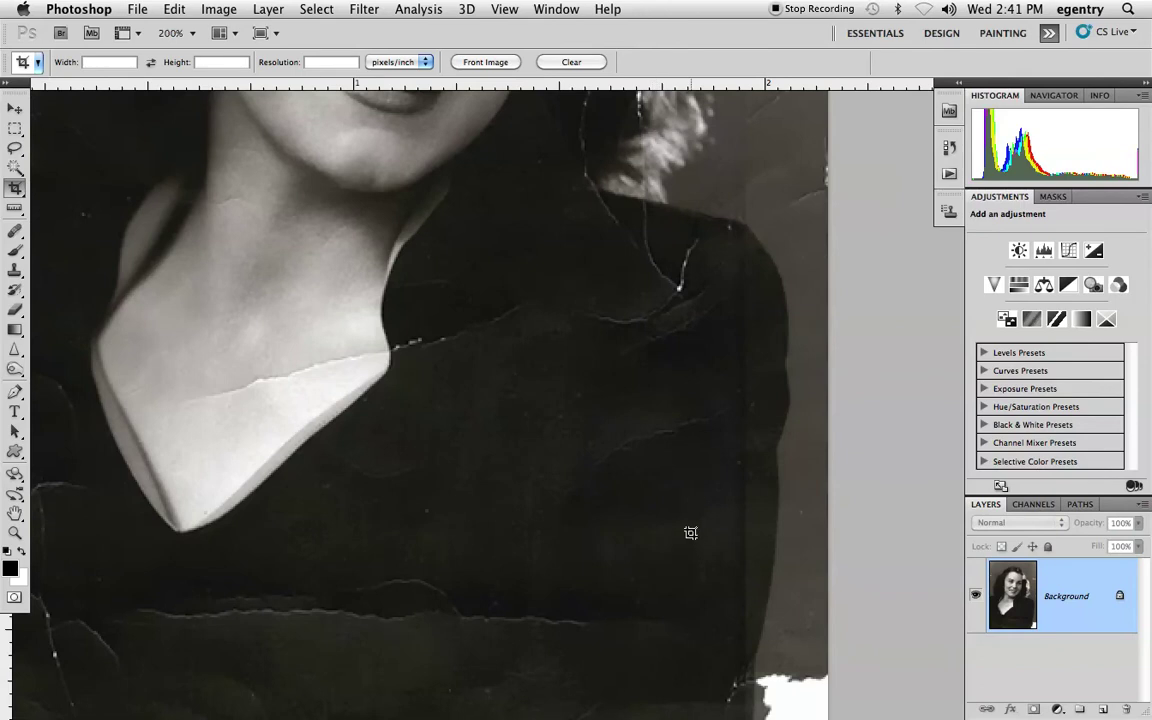
click(1056, 711)
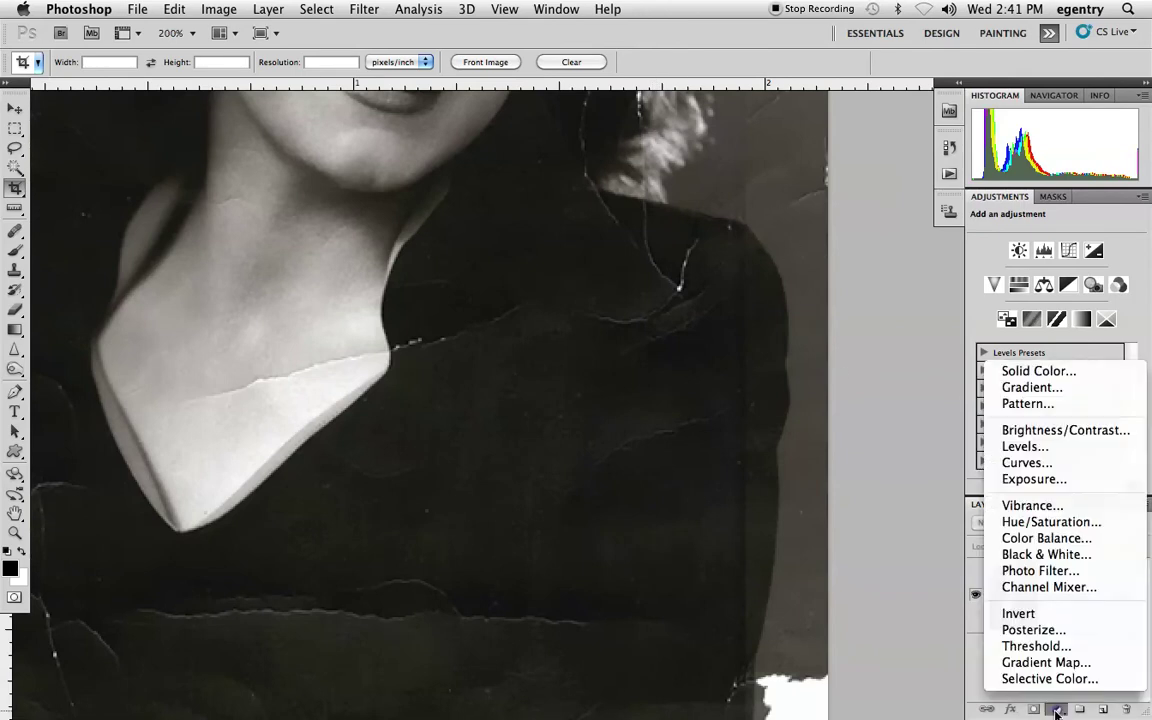
click(1030, 555)
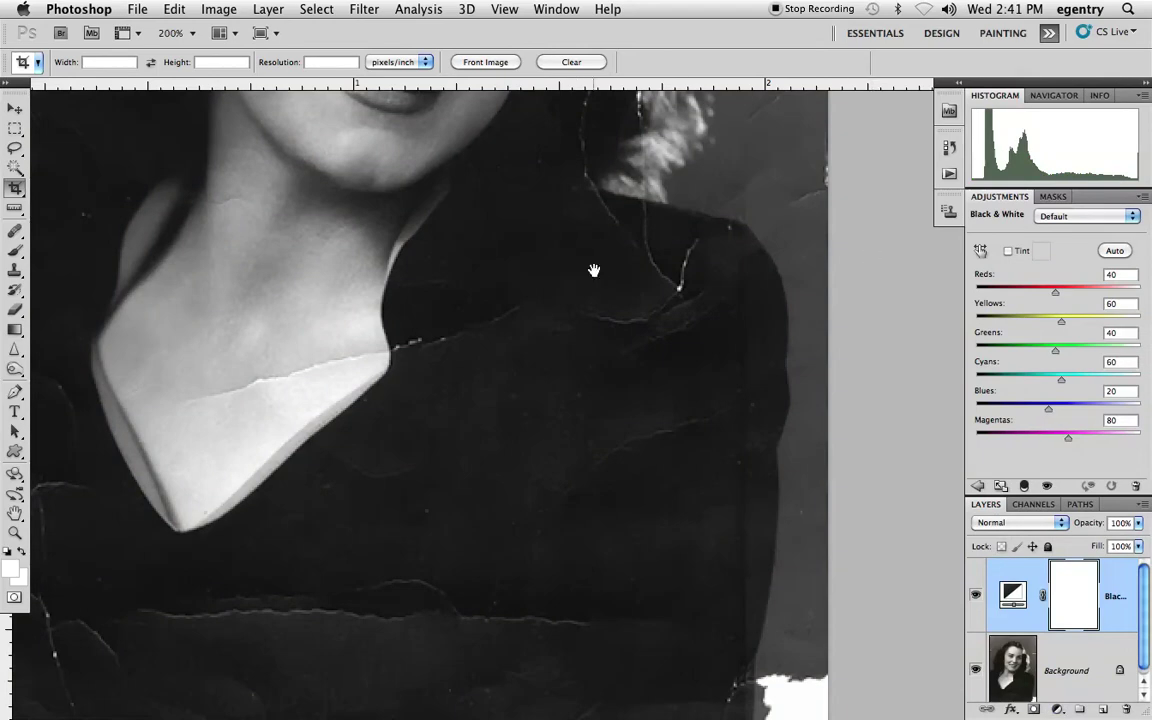
drag(594, 265, 689, 450)
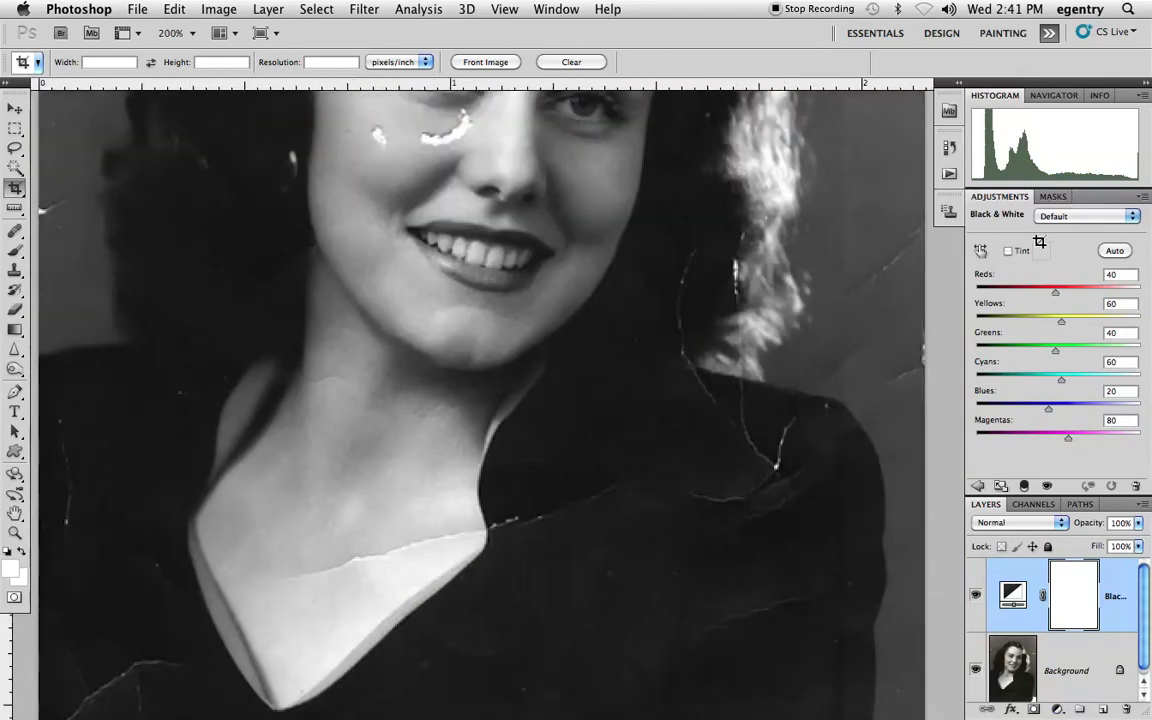
click(1009, 252)
Set the Black & White layer's tint colour to dark brown, hex 2c1c15
click(734, 265)
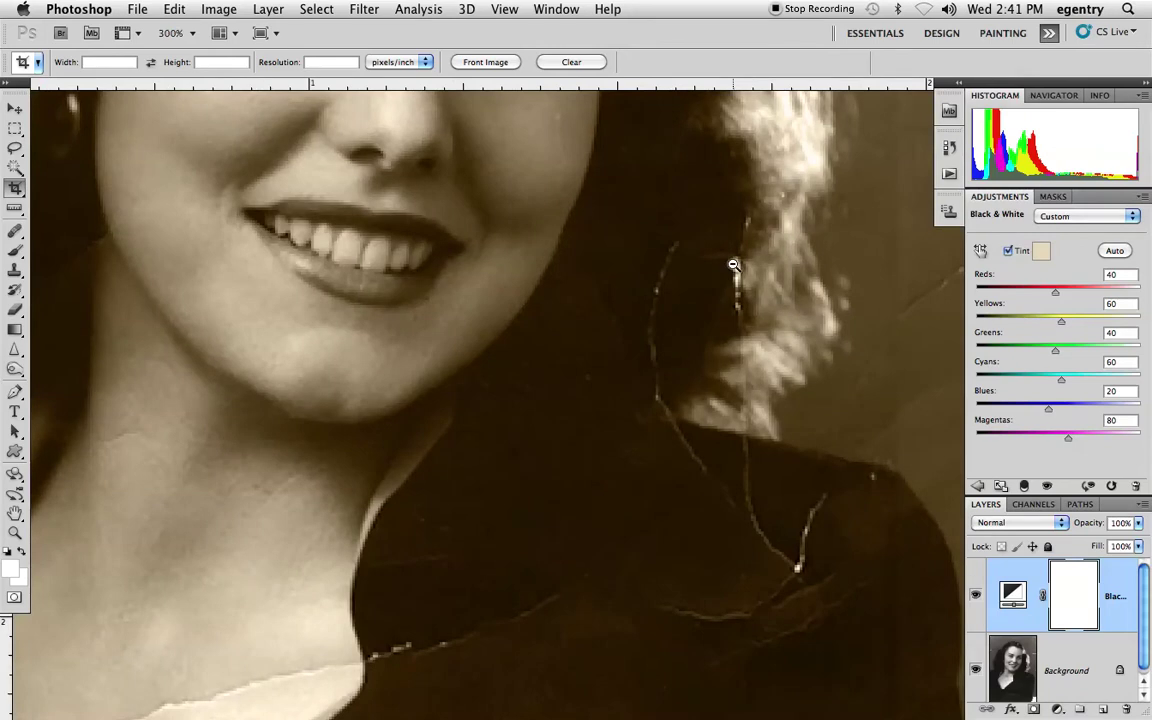
alt+click(734, 265)
alt+click(733, 258)
drag(733, 249, 645, 362)
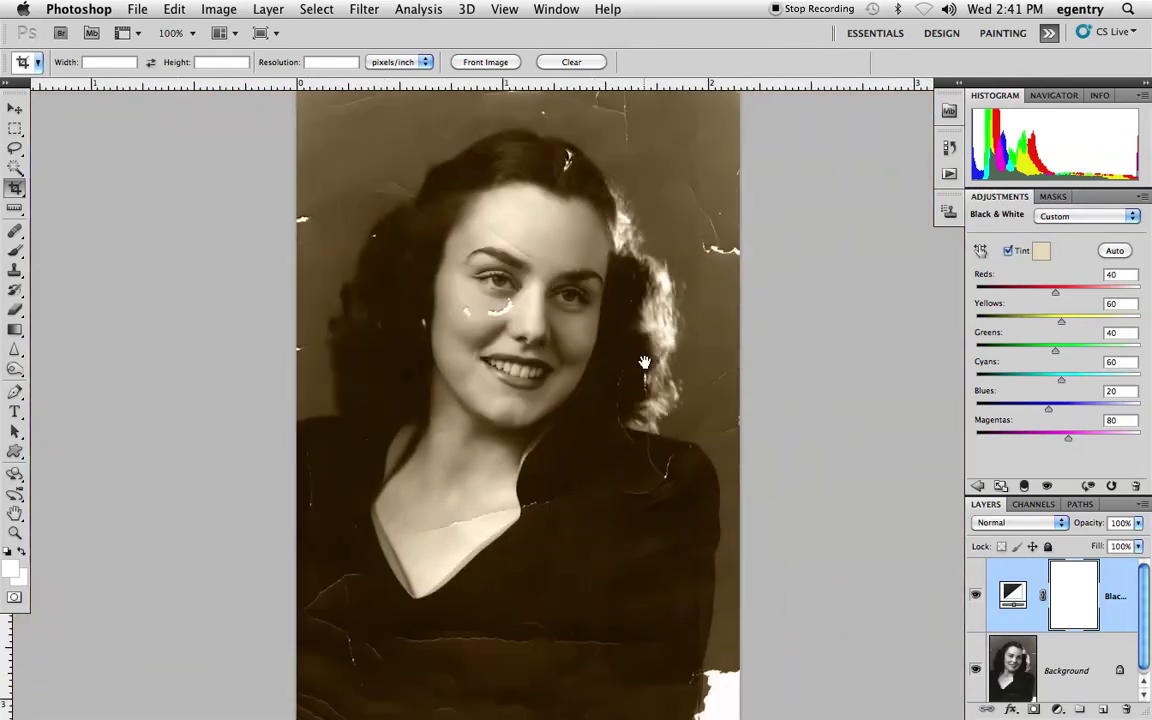
click(1042, 255)
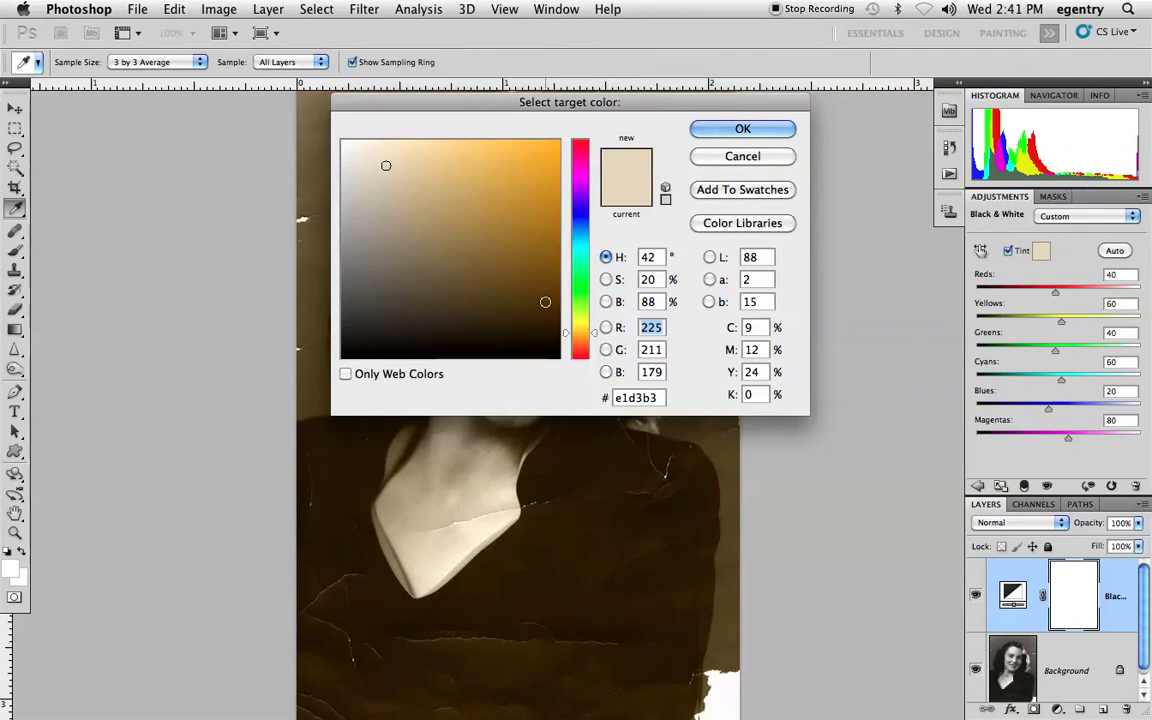
mouse_move(598, 337)
mouse_down()
mouse_move(576, 248)
mouse_move(573, 157)
mouse_up()
click(456, 321)
click(578, 331)
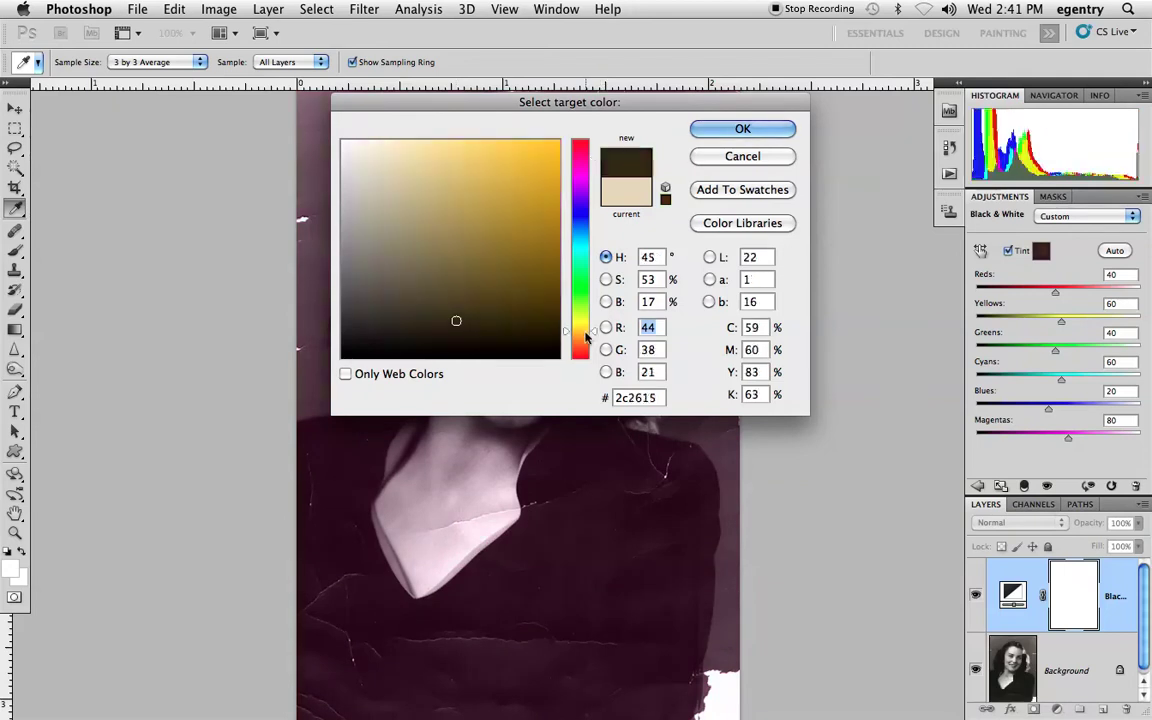
click(580, 338)
click(583, 352)
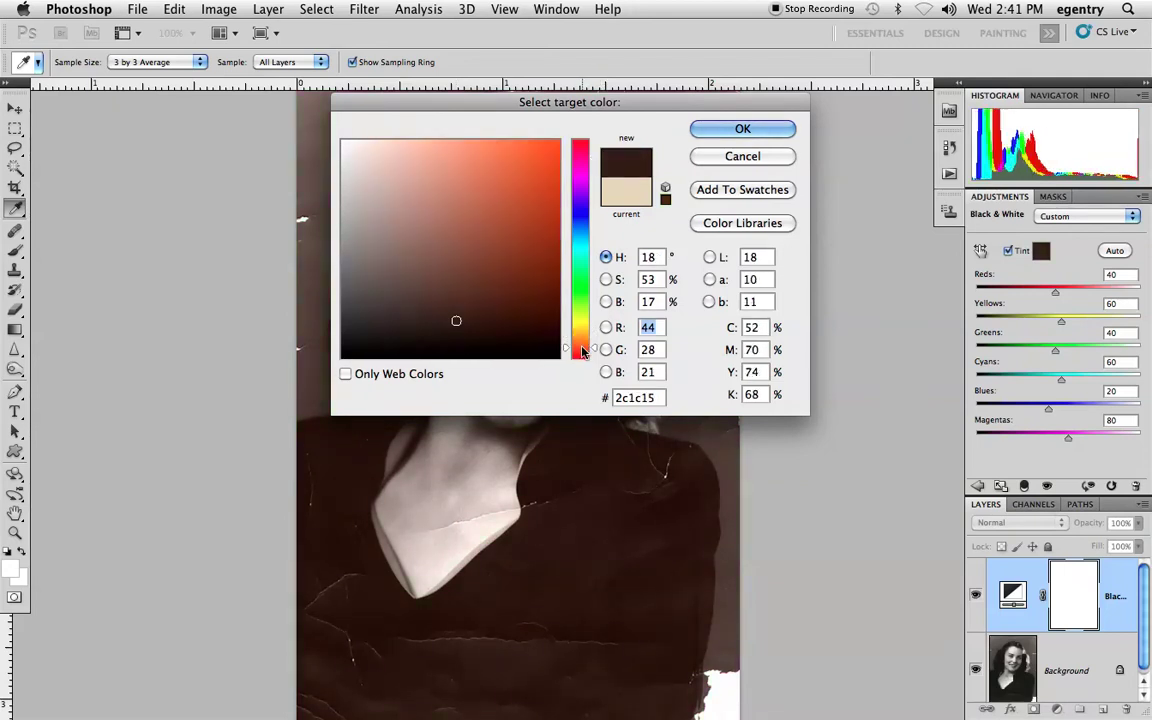
click(742, 129)
key(c)
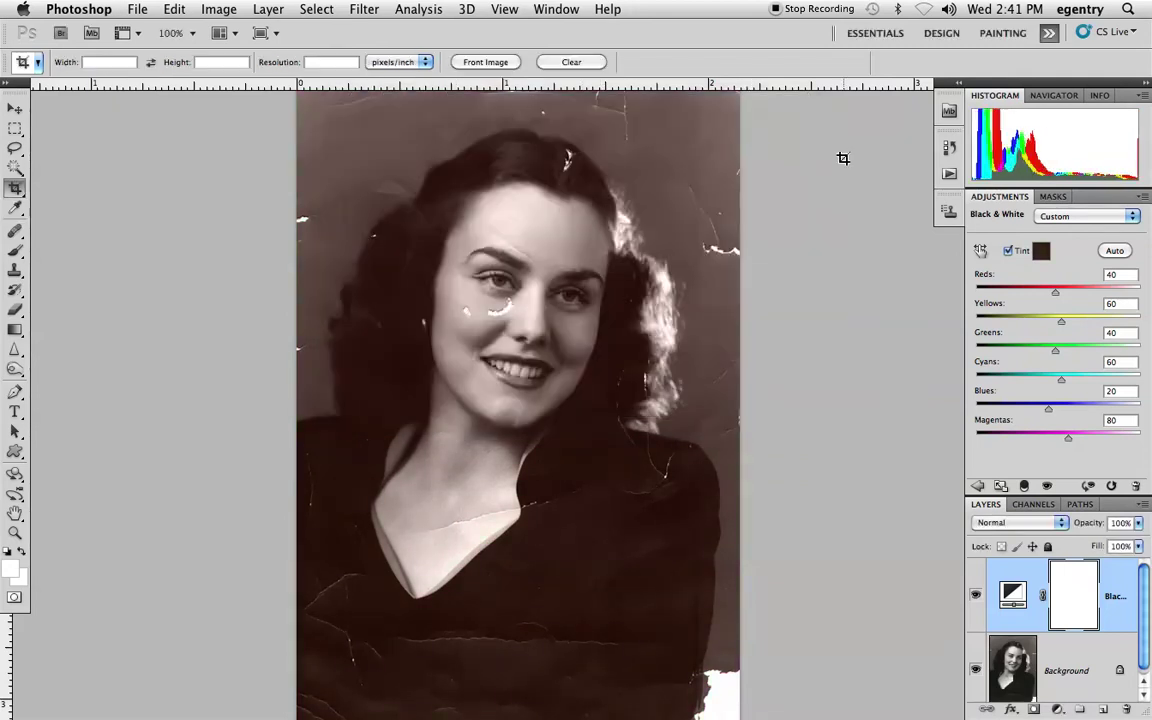
Toggle the Black & White layer's visibility to compare the photo with and without the tint, and inspect the result up close
click(975, 597)
click(975, 597)
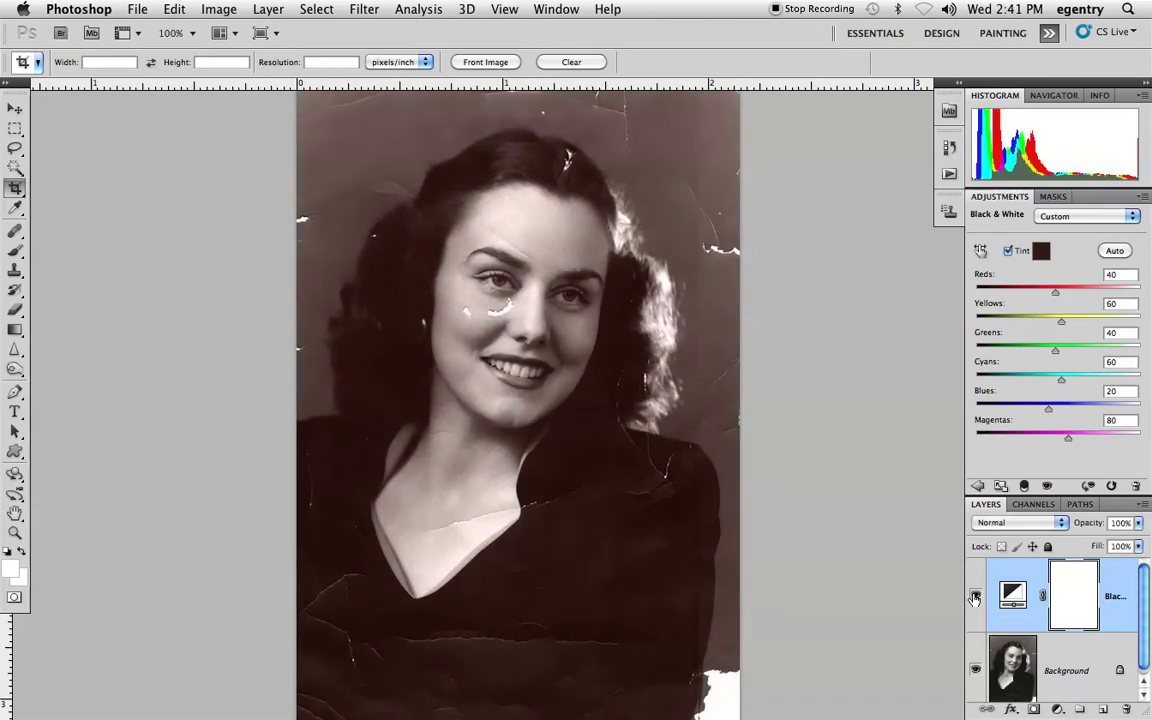
click(975, 597)
click(975, 597)
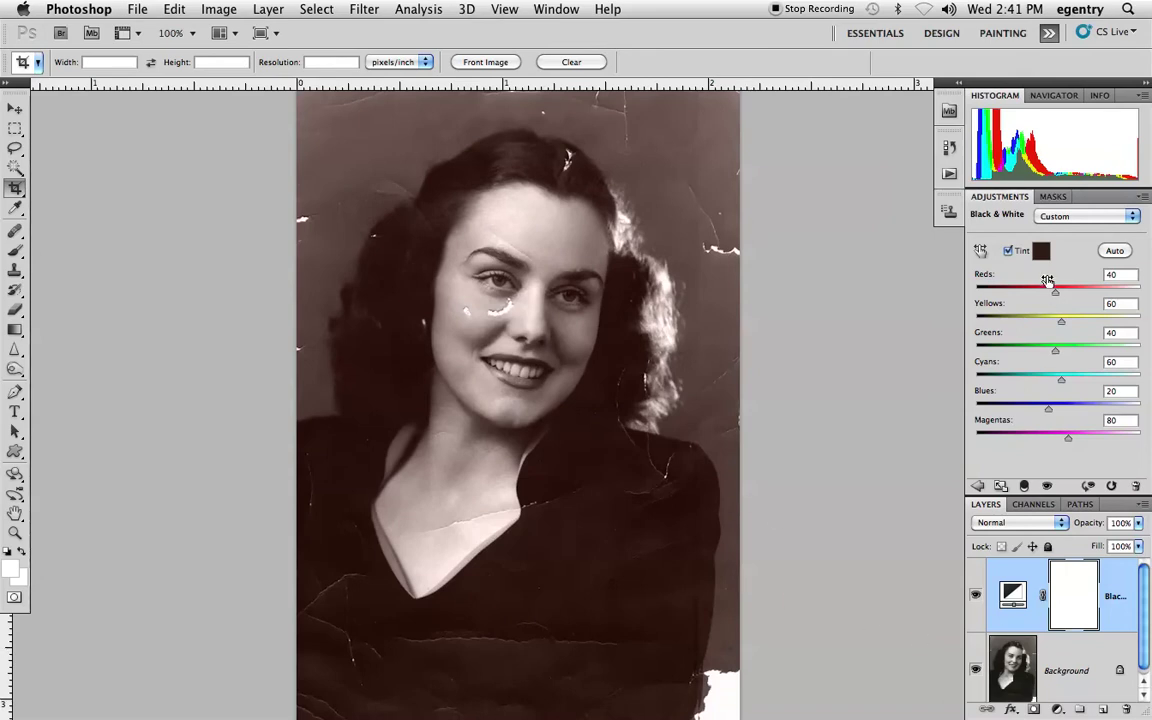
click(577, 540)
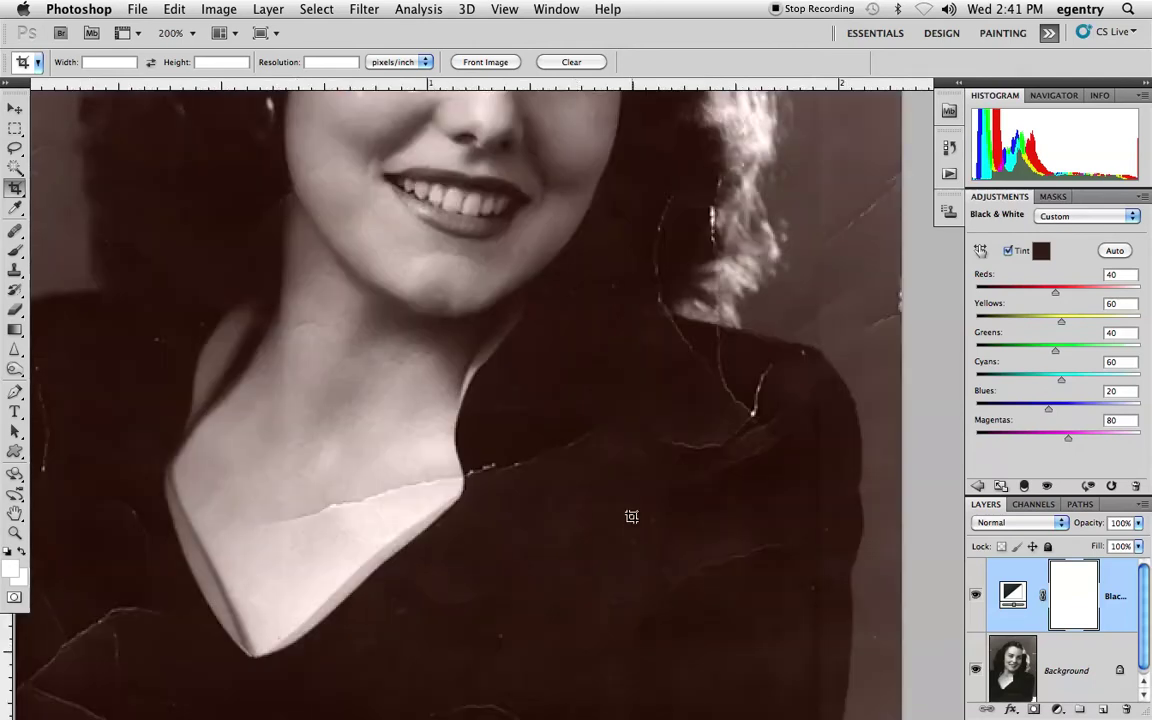
Collapse the Layers panel into the icon dock, close the Adjustments and Masks group, and reopen Layers from the dock
scroll(671, 455, up, 8)
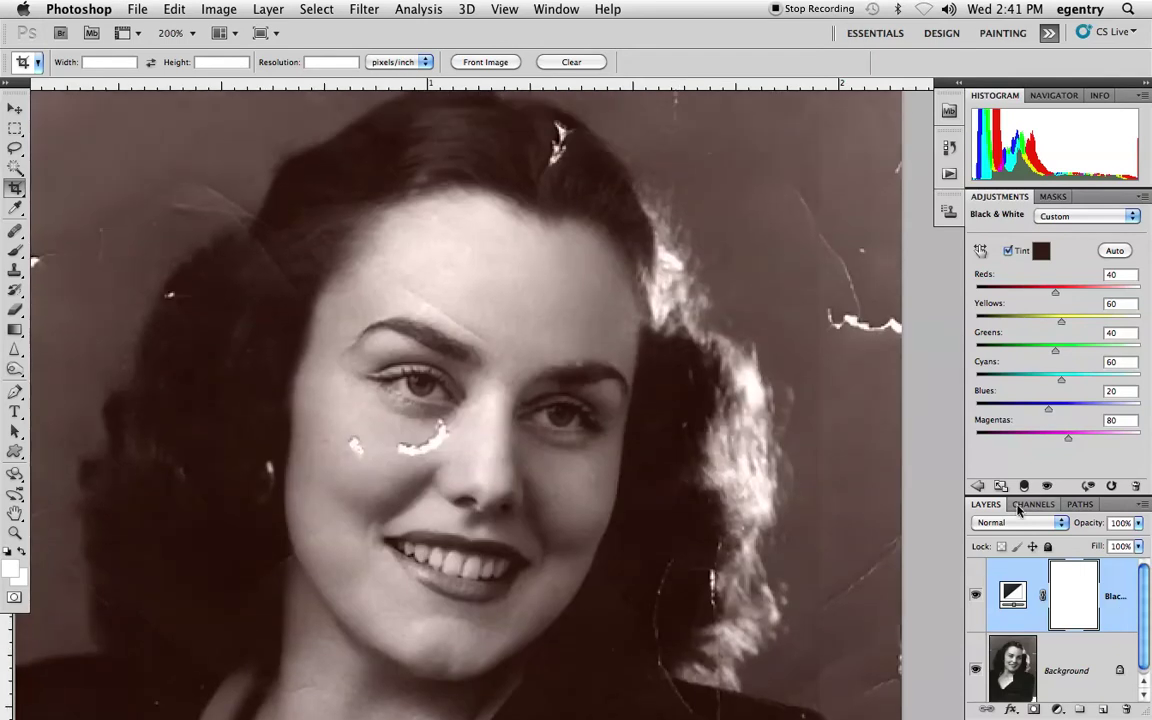
drag(984, 505, 953, 228)
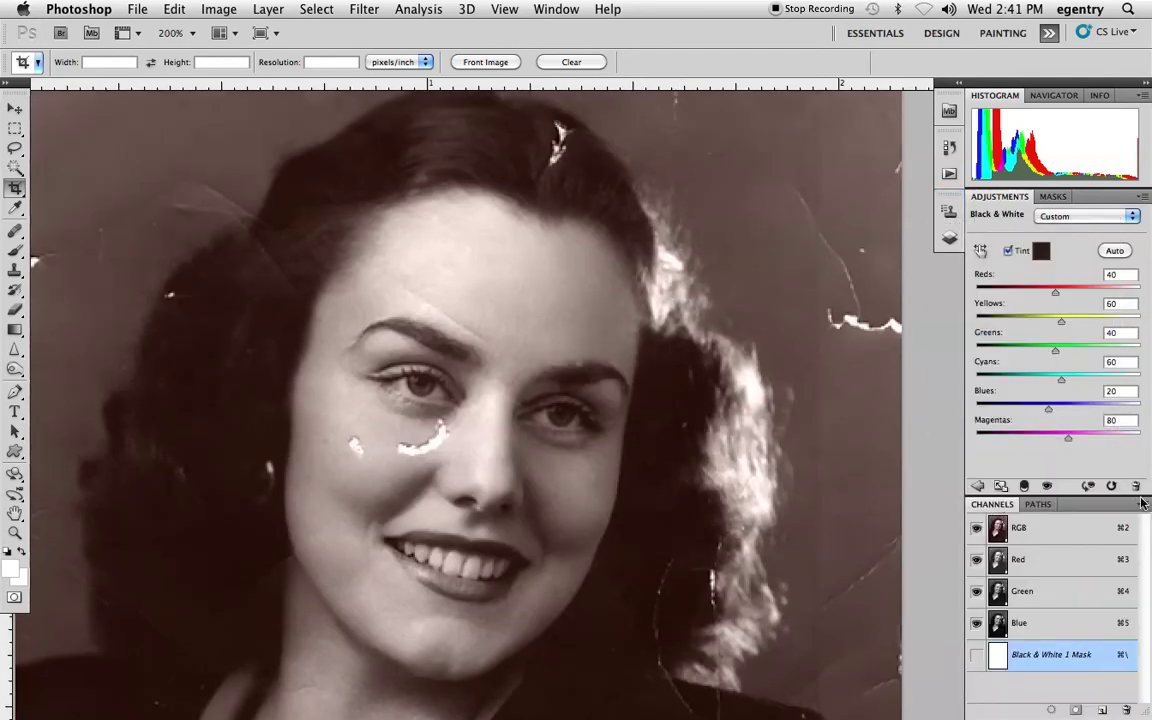
click(1143, 196)
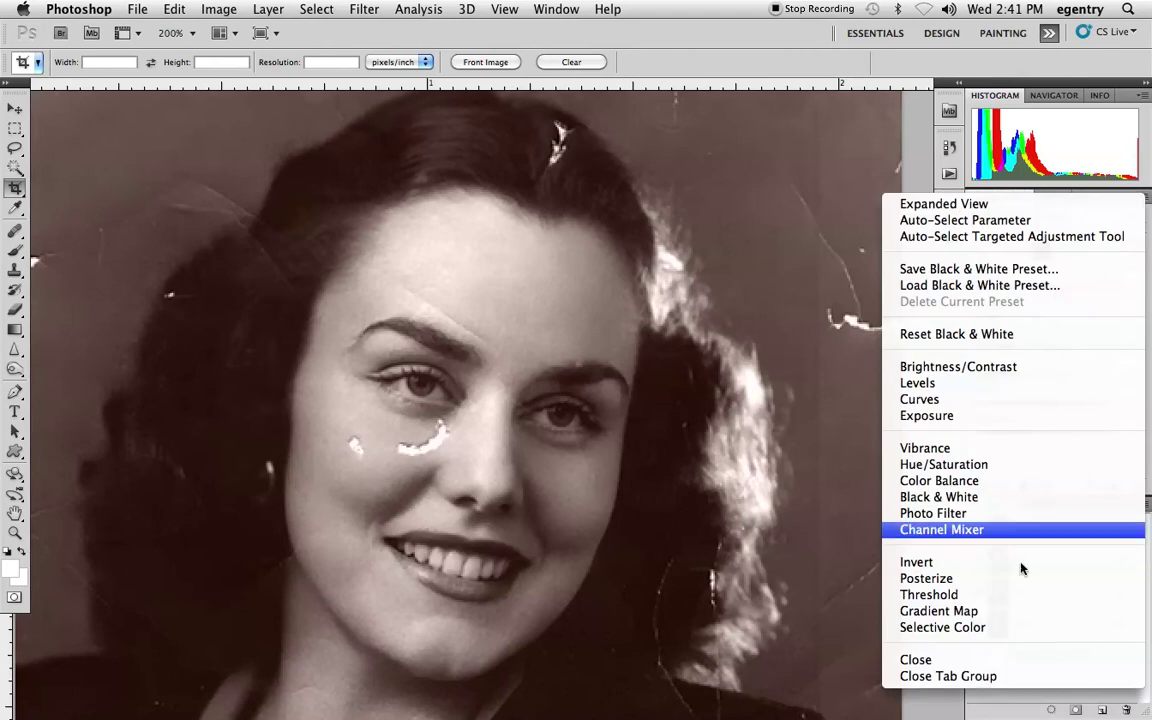
click(1012, 675)
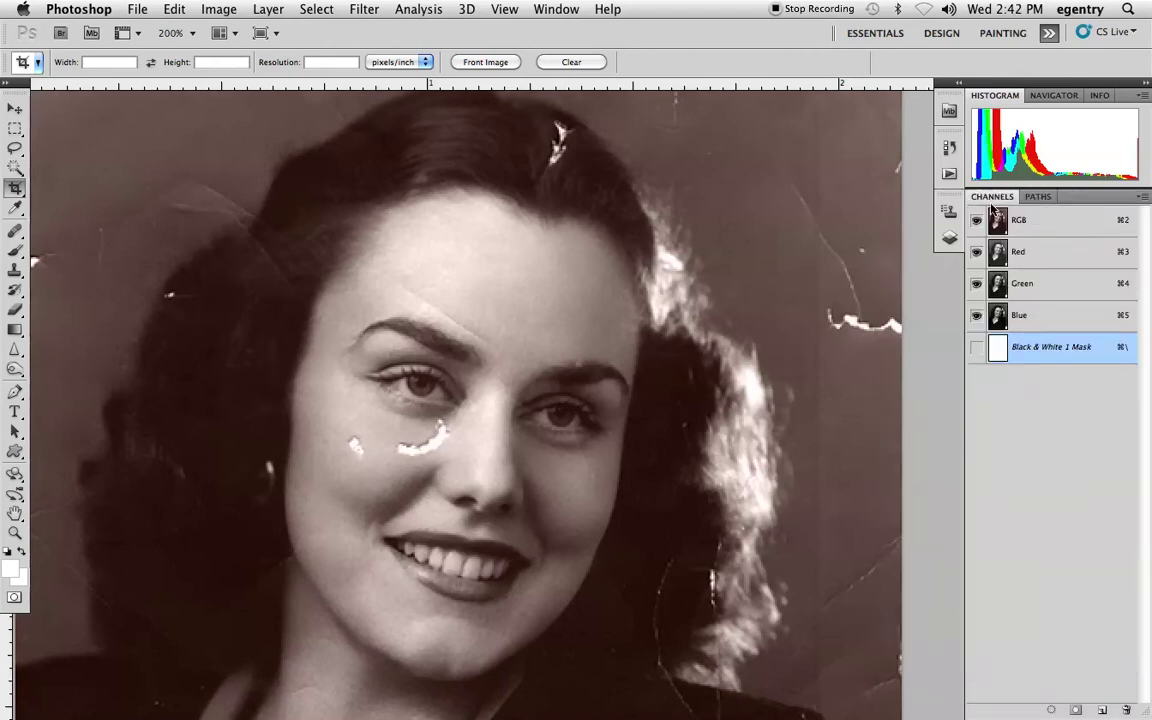
click(565, 9)
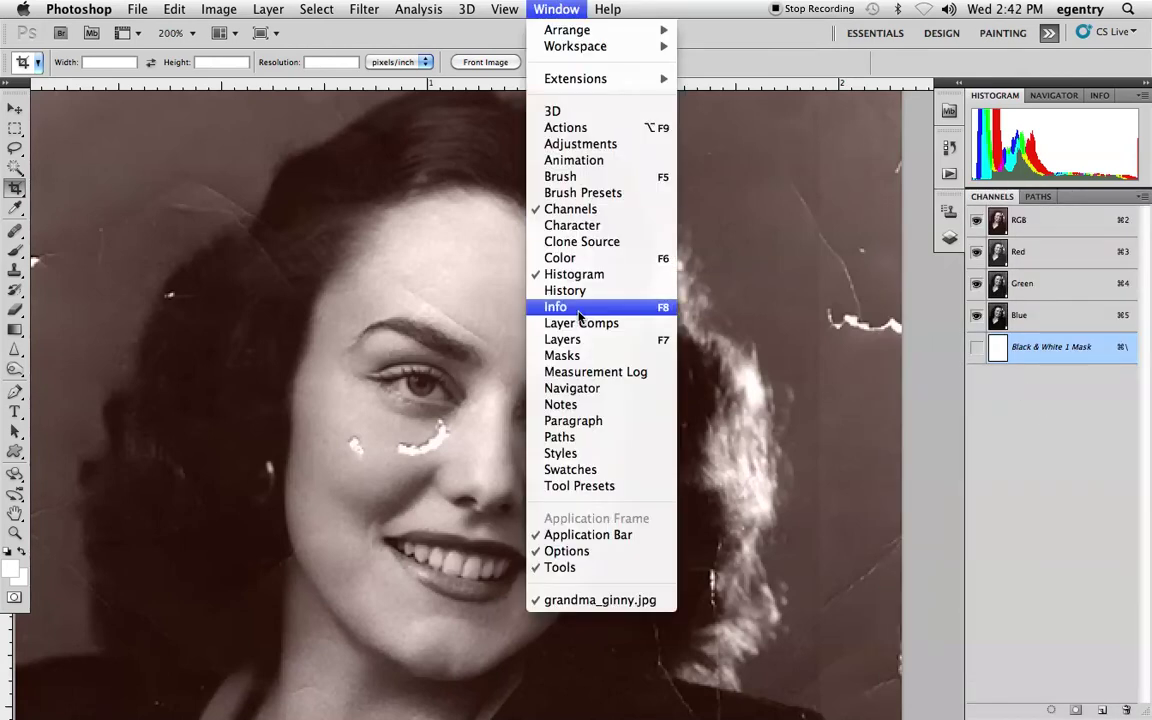
click(560, 481)
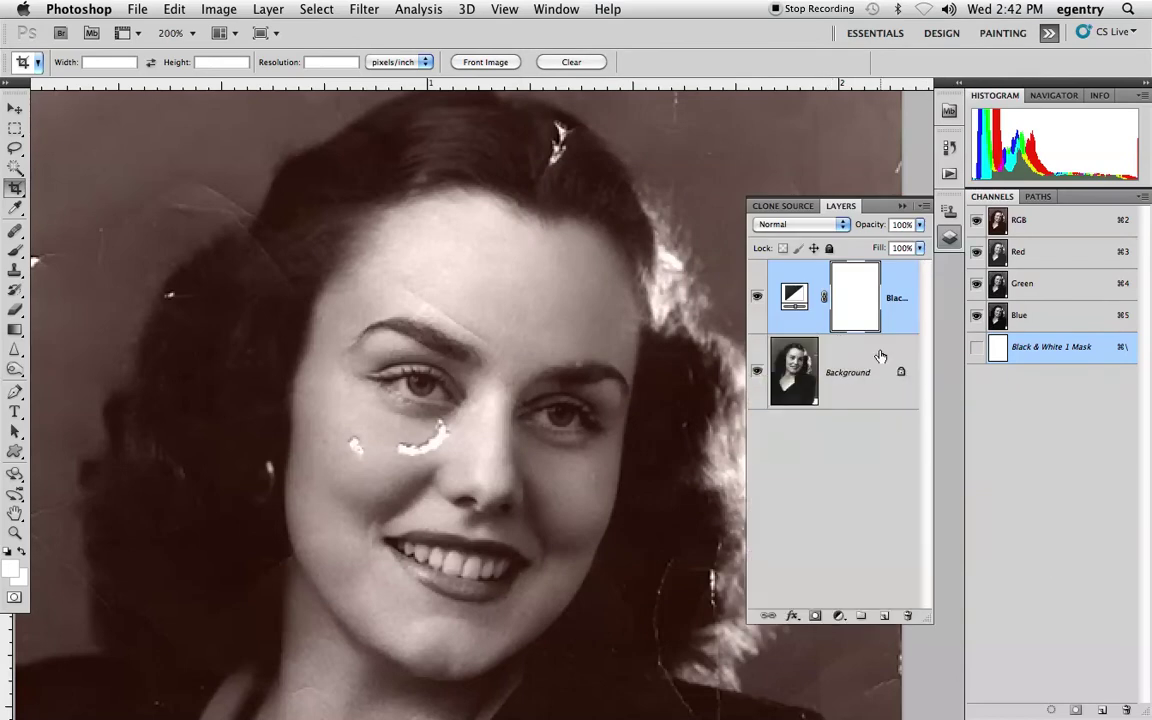
Add an empty layer directly above the Background and name it "retouching"
click(805, 352)
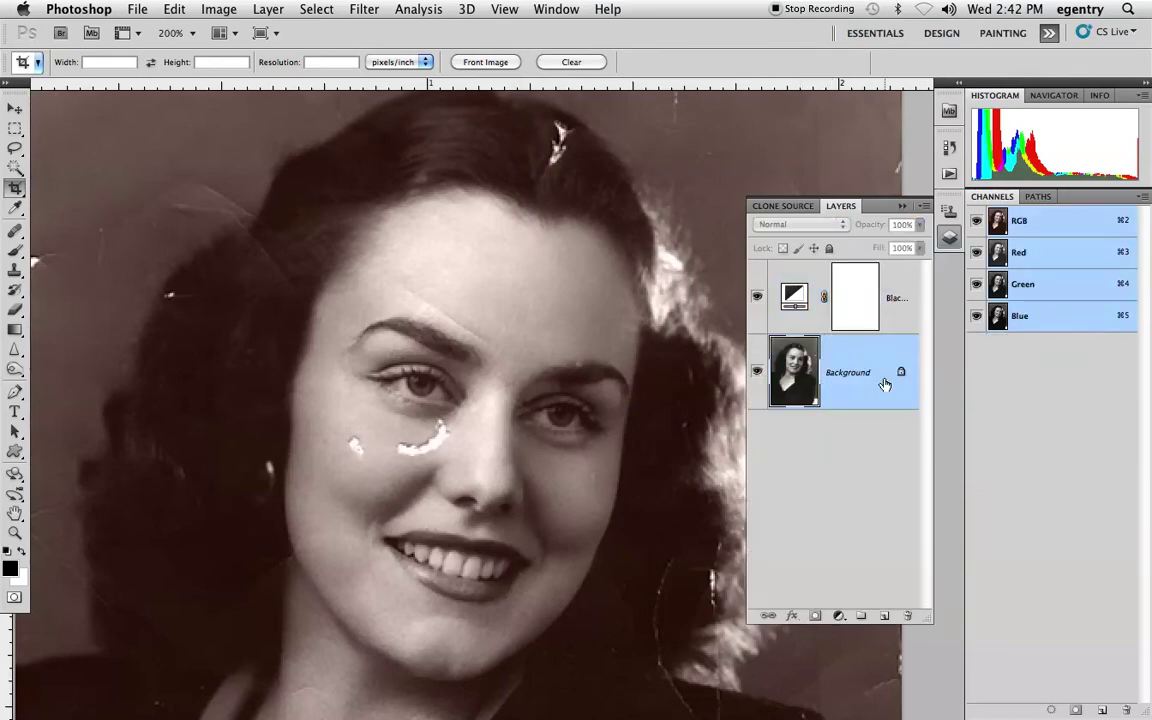
click(884, 615)
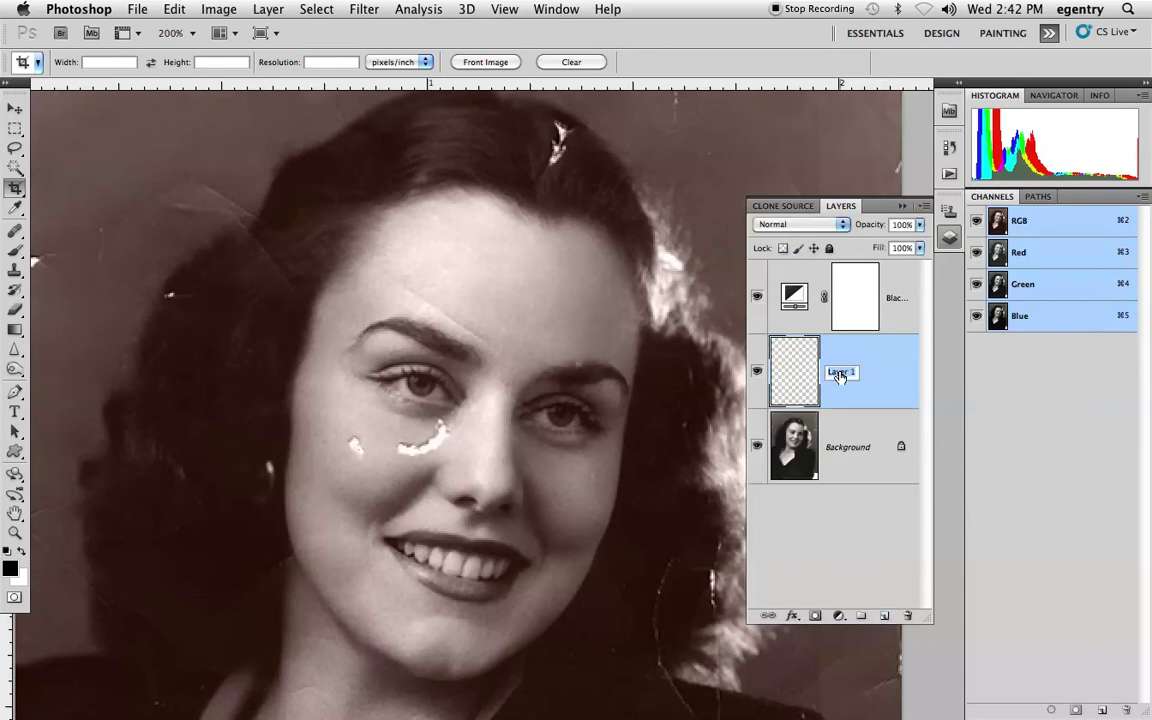
text(retouc)
key(Return)
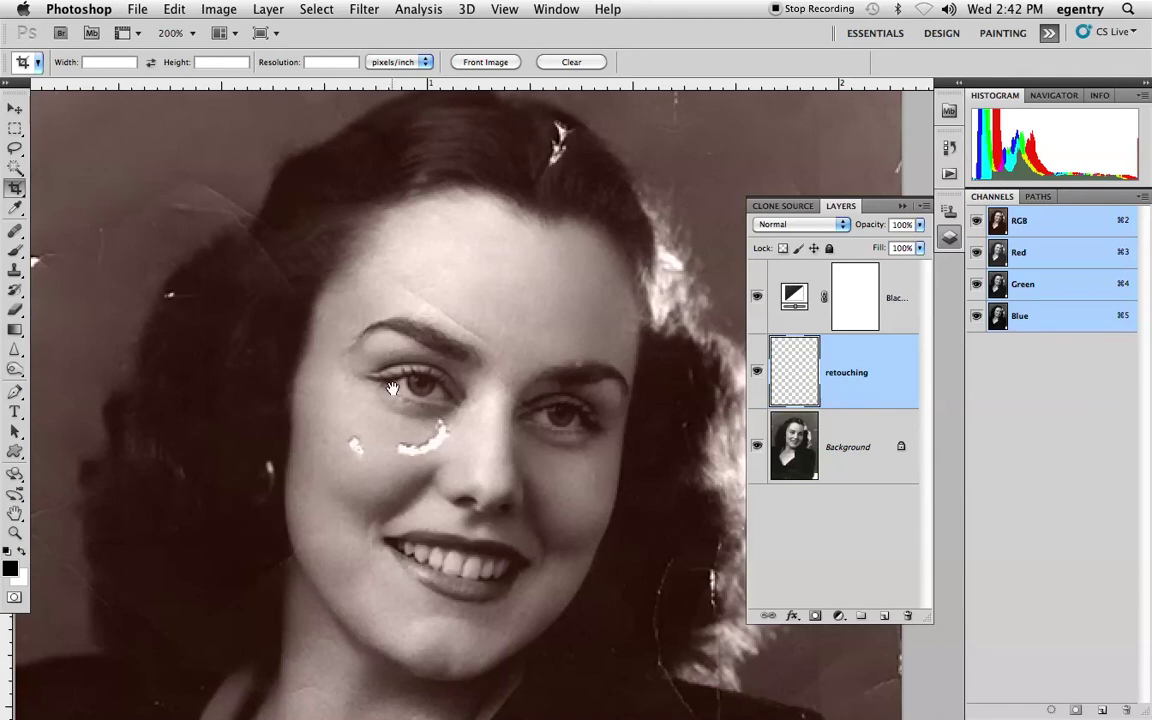
Remove the white tears under the eye and on the cheek with a small Healing Brush, sampling Current & Below onto the retouching layer
drag(388, 381, 379, 276)
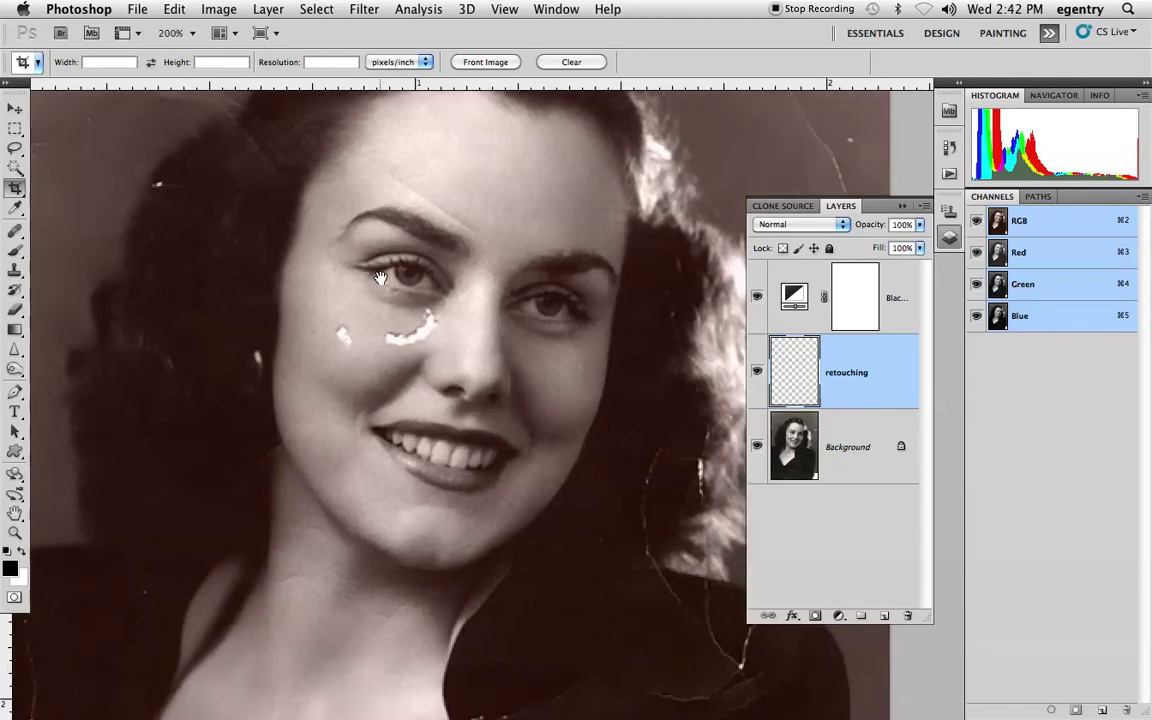
click(18, 231)
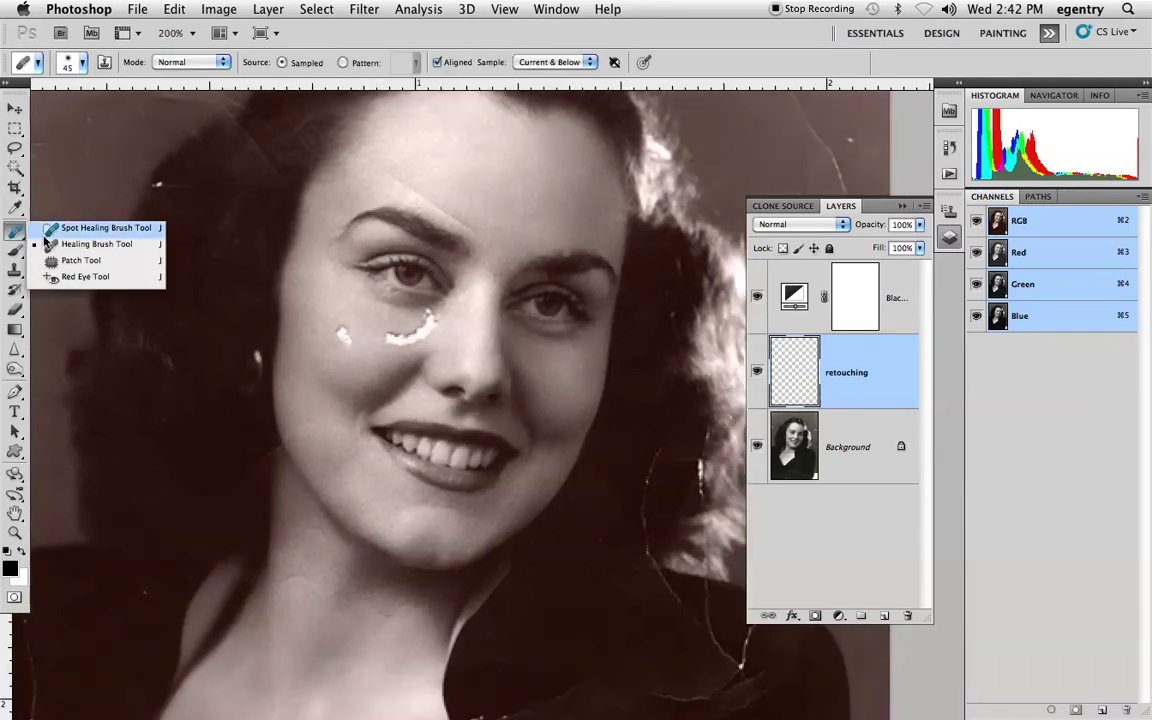
click(96, 244)
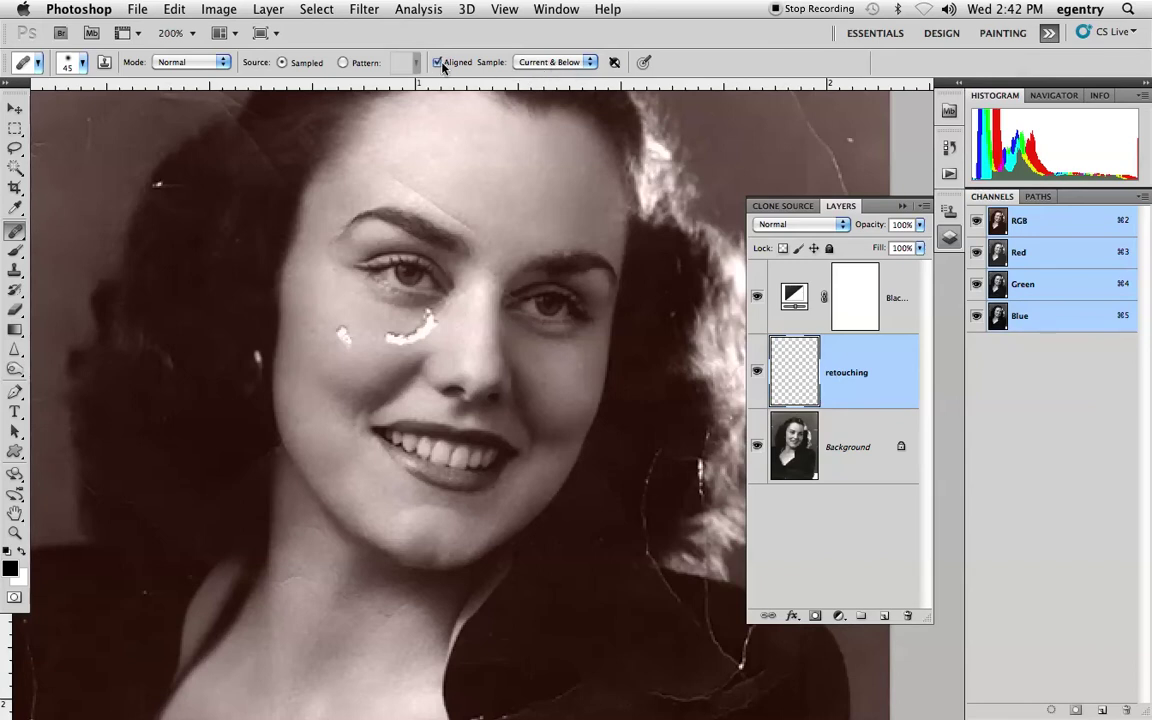
key(super+equal)
key(bracketleft)
key(bracketleft)
key(bracketleft)
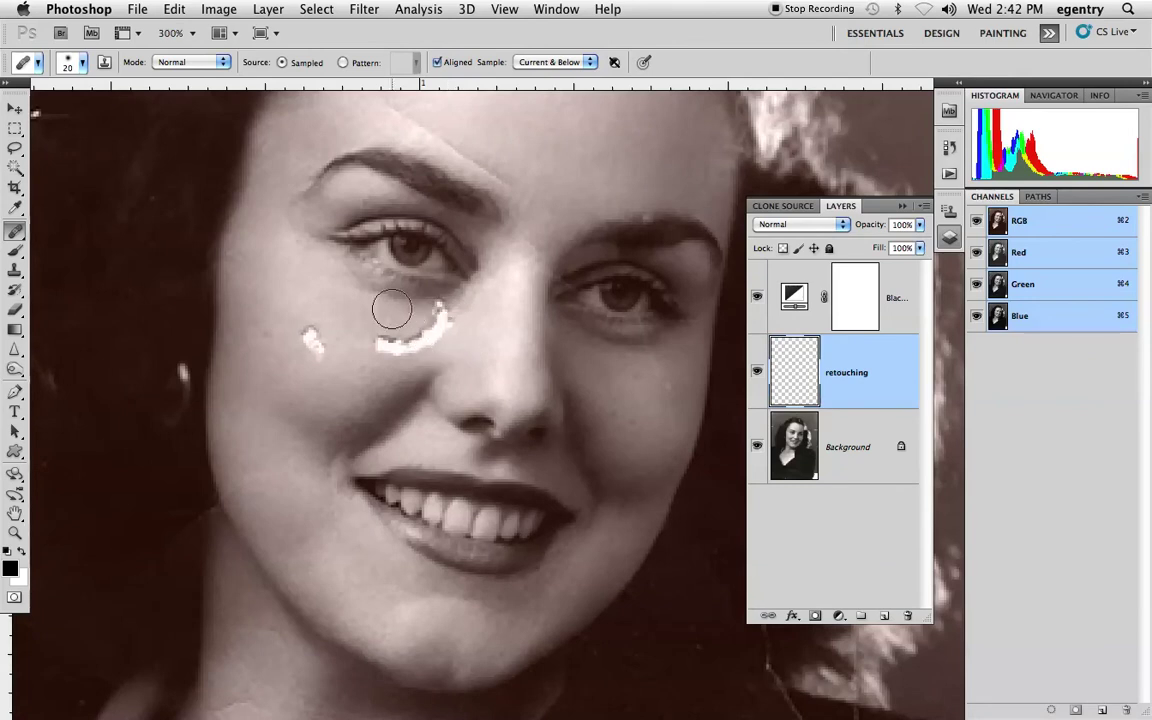
drag(391, 318, 391, 318)
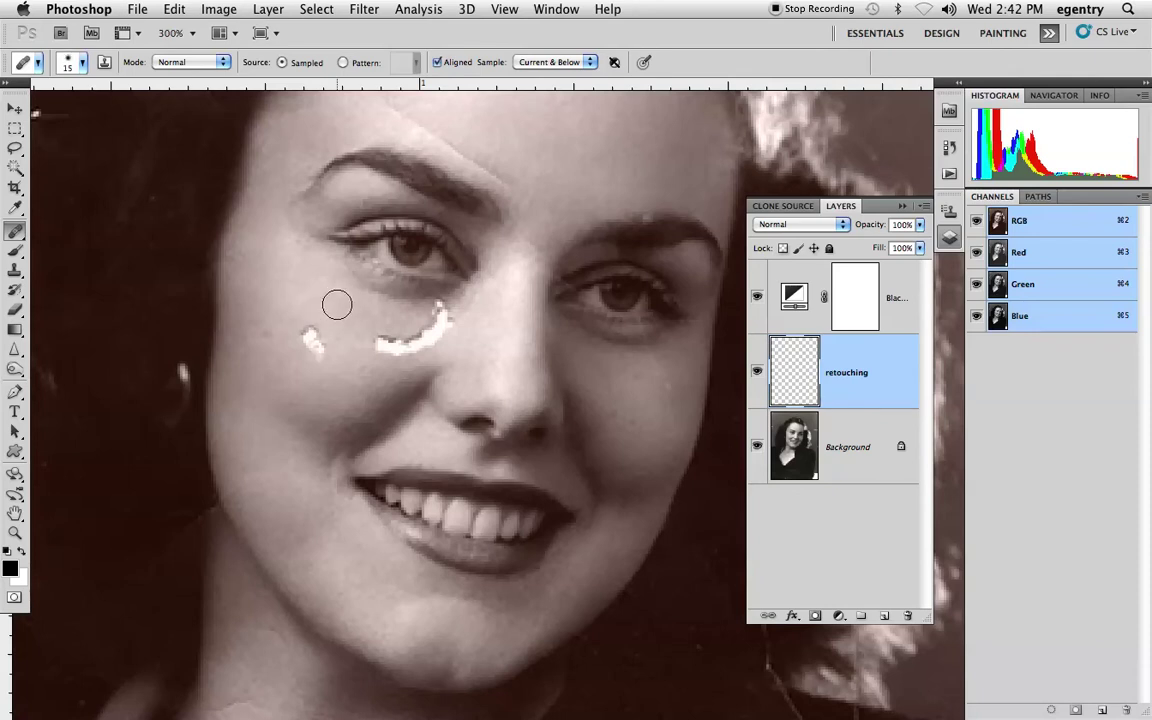
key(bracketright)
drag(404, 342, 418, 342)
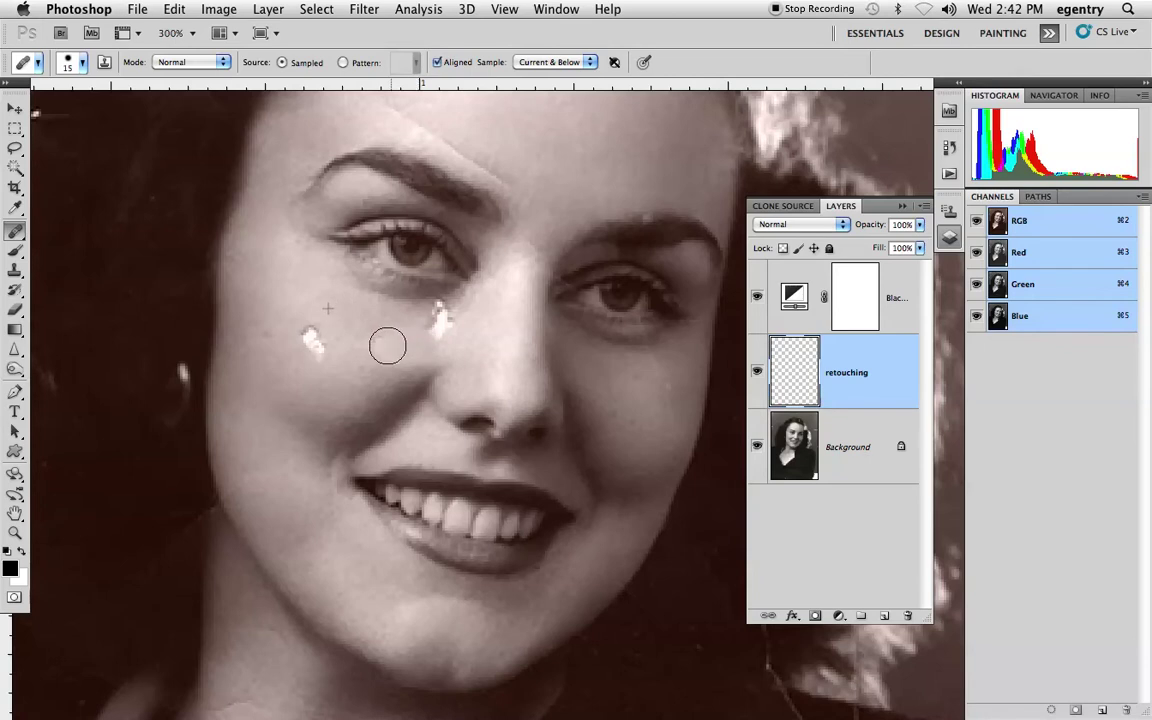
key(super+z)
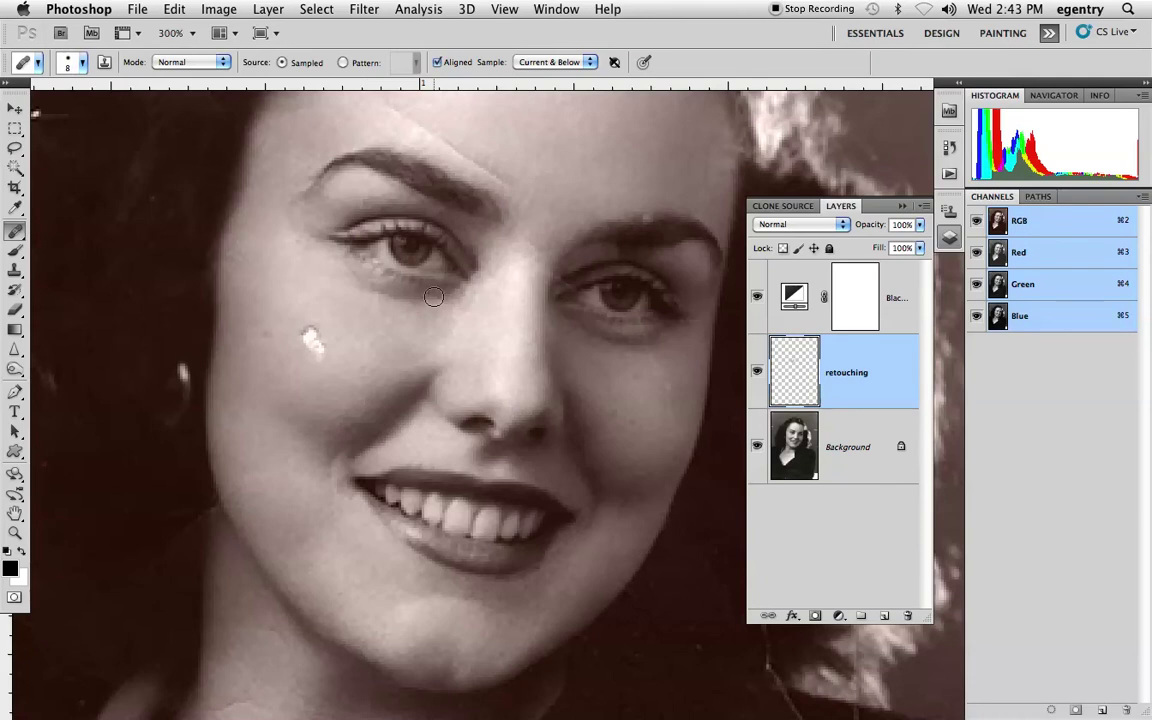
drag(413, 297, 353, 318)
drag(319, 348, 318, 347)
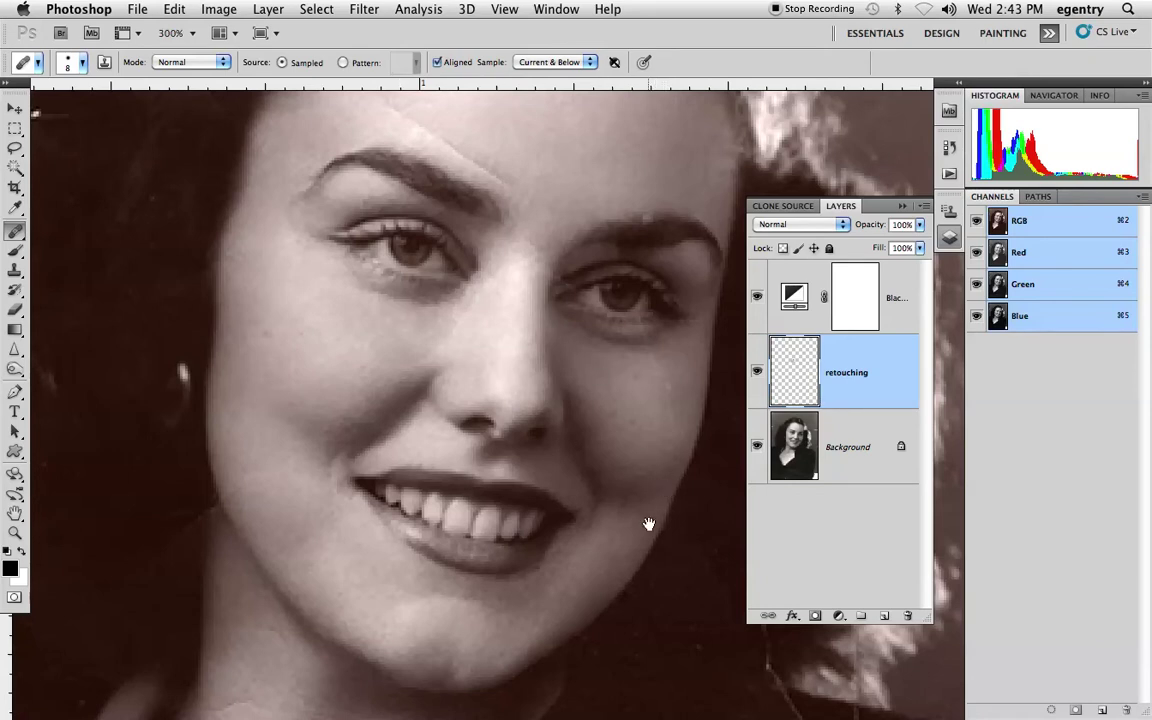
Try to fill the torn white lower-right corner of the photo using the Healing Brush at size 20
drag(650, 520, 527, 368)
drag(609, 548, 486, 240)
scroll(486, 240, down, 10)
scroll(465, 332, up, 5)
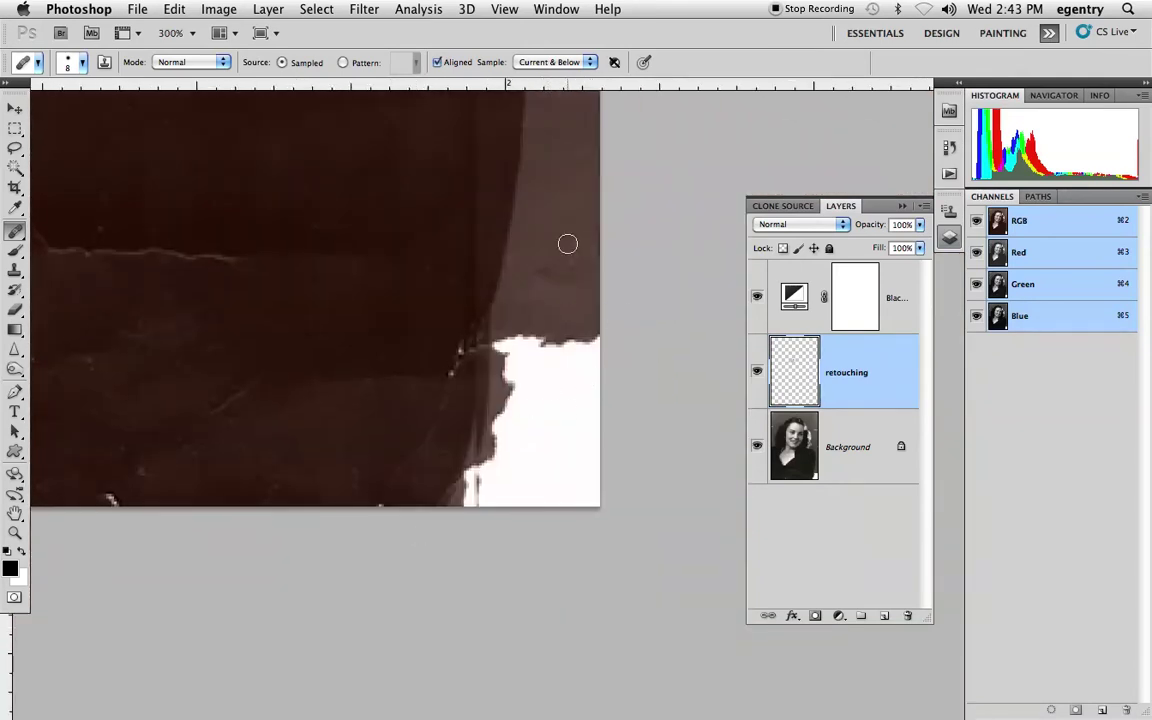
mouse_move(550, 393)
mouse_down()
mouse_move(552, 320)
mouse_move(643, 363)
mouse_up()
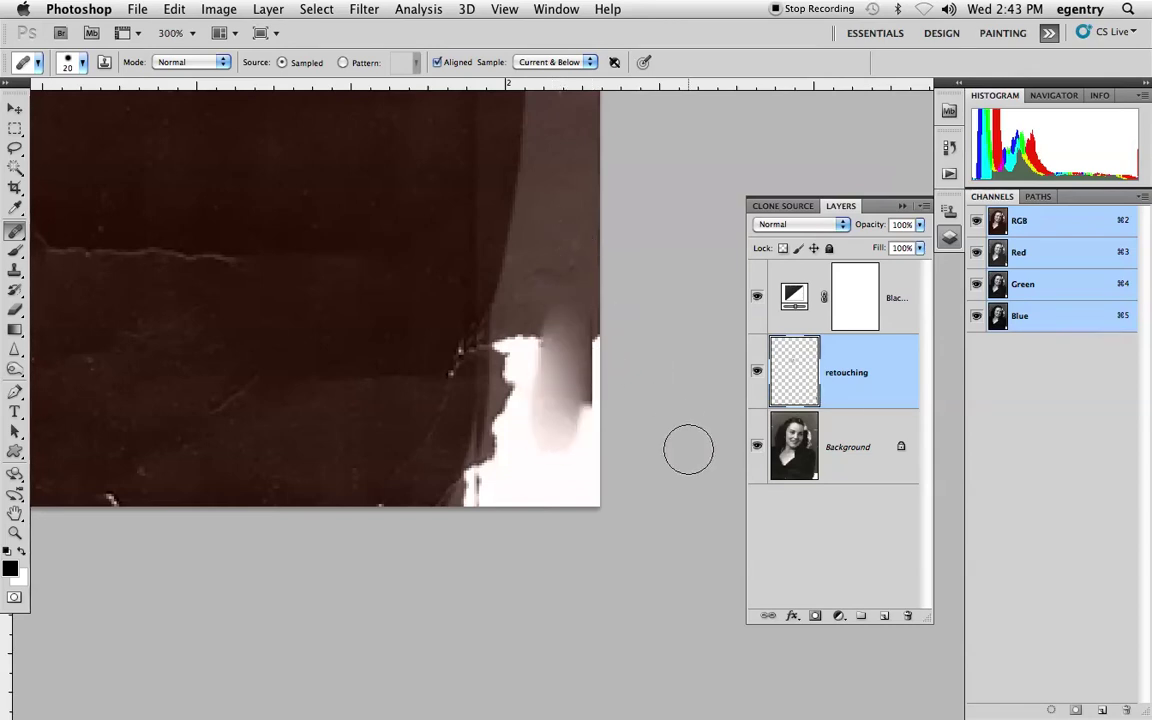
drag(504, 406, 628, 367)
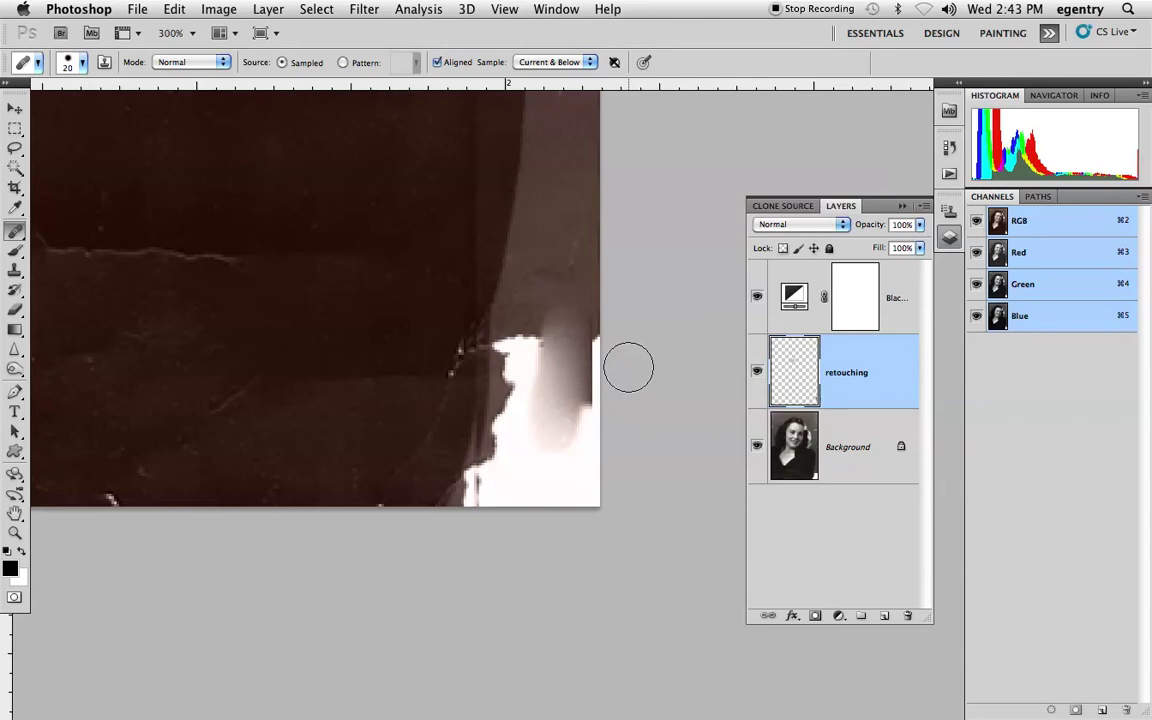
key(super+z)
Clone the nearby backdrop over the upper part of the torn lower-right corner using the Clone Stamp at brush size 40
click(15, 271)
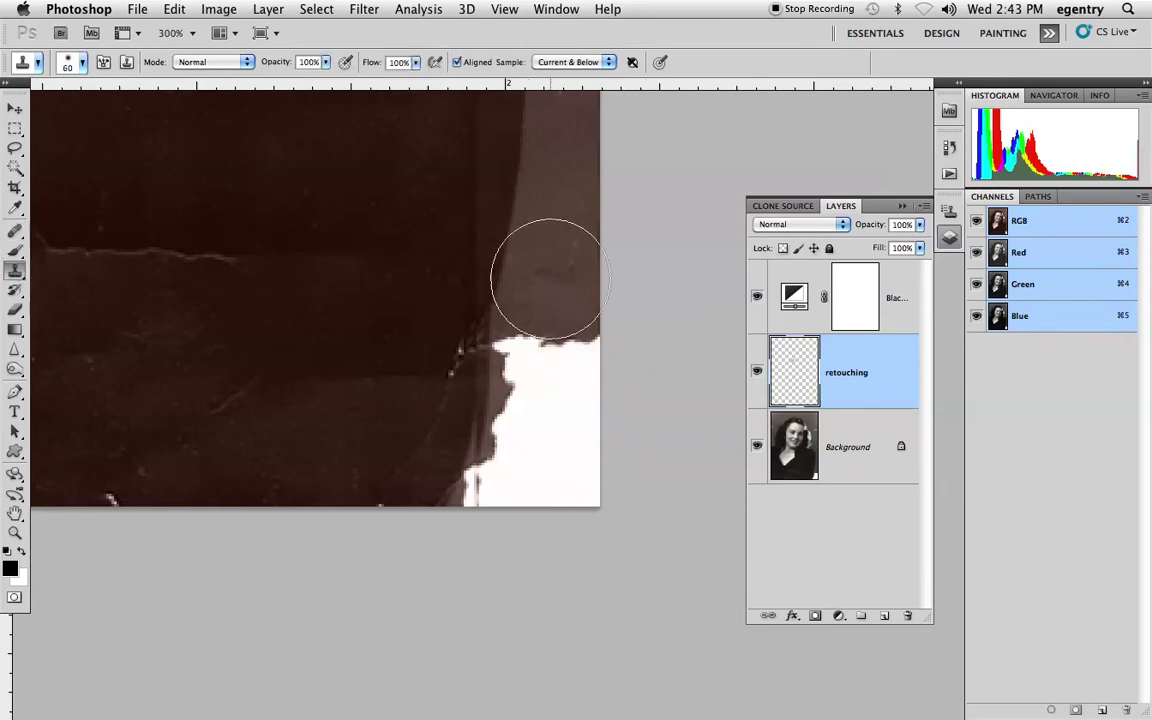
key(bracketleft)
key(bracketleft)
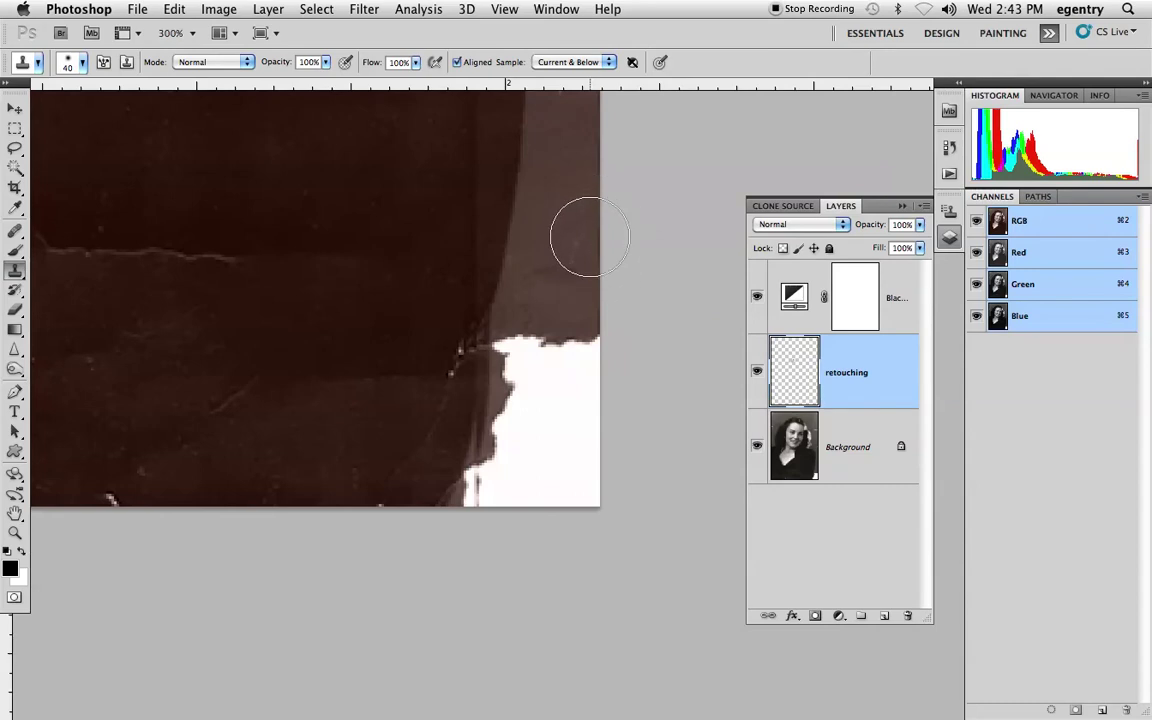
mouse_move(500, 330)
mouse_down()
mouse_move(548, 368)
mouse_move(599, 334)
mouse_move(525, 355)
mouse_move(582, 344)
mouse_move(570, 348)
mouse_move(589, 350)
mouse_move(589, 380)
mouse_move(580, 285)
mouse_up()
alt+click(554, 285)
alt+click(547, 280)
alt+click(566, 240)
alt+click(546, 416)
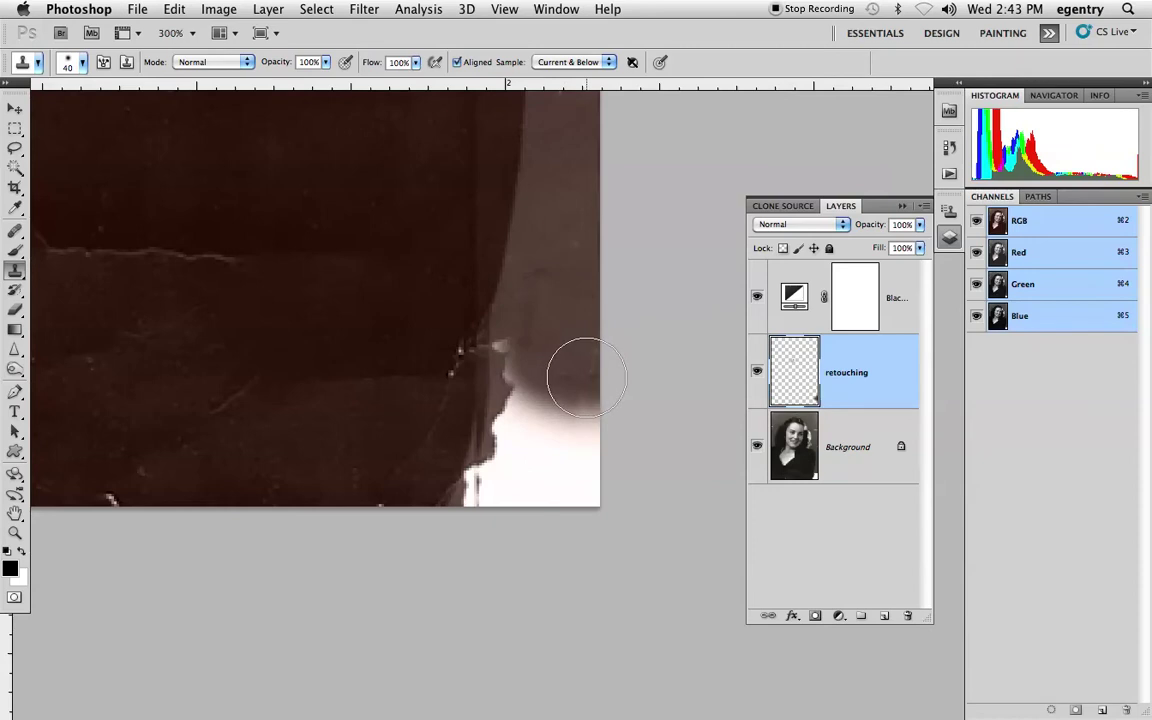
drag(422, 260, 528, 384)
key(super+0)
drag(612, 274, 559, 267)
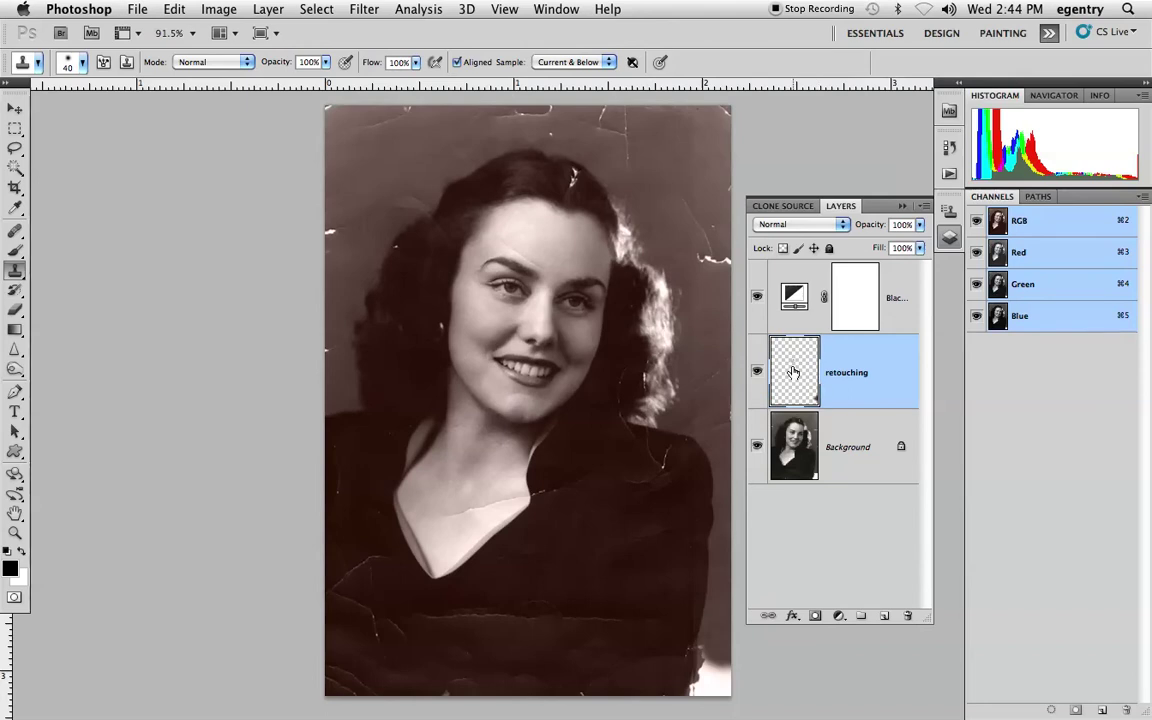
Add a layer named "background paint" above retouching, and toggle the retouching layer's visibility to compare the repairs
click(880, 617)
double_click(839, 374)
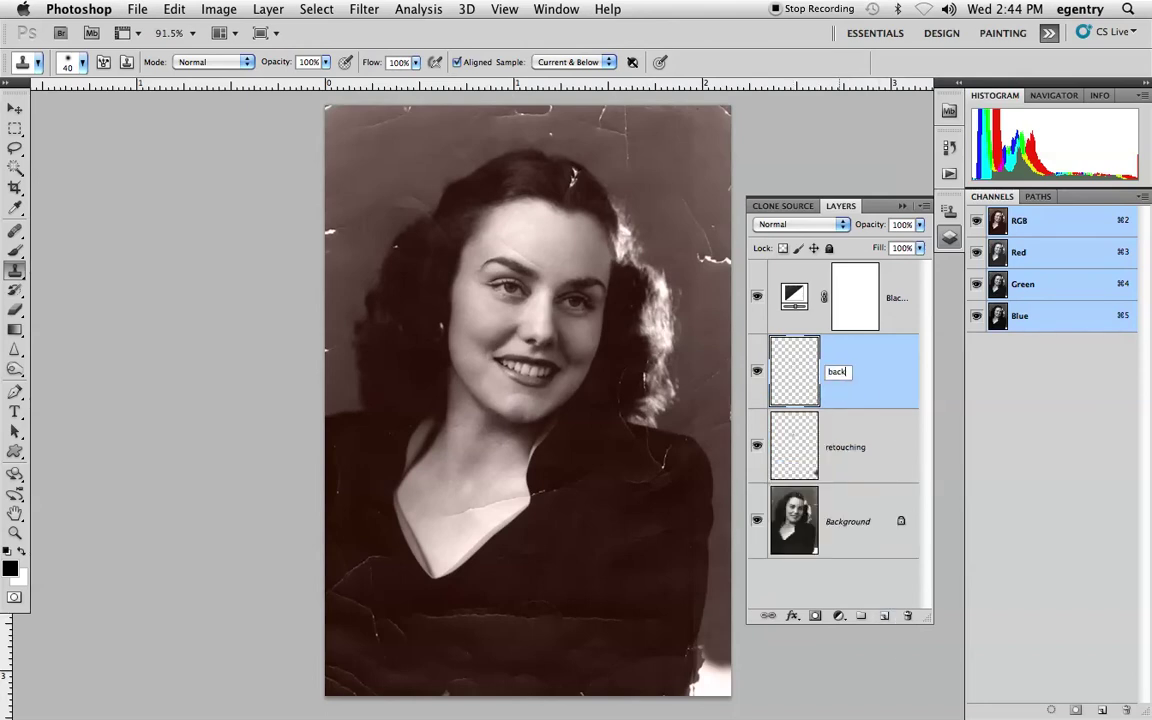
text(background paint)
click(758, 443)
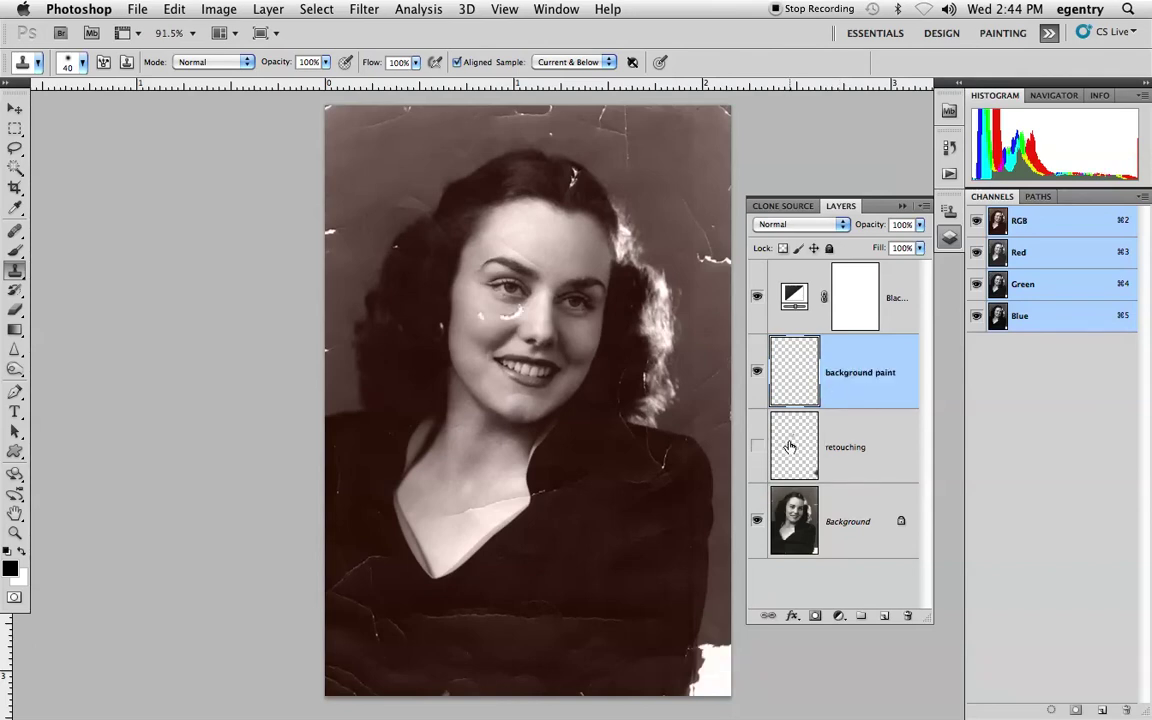
click(758, 446)
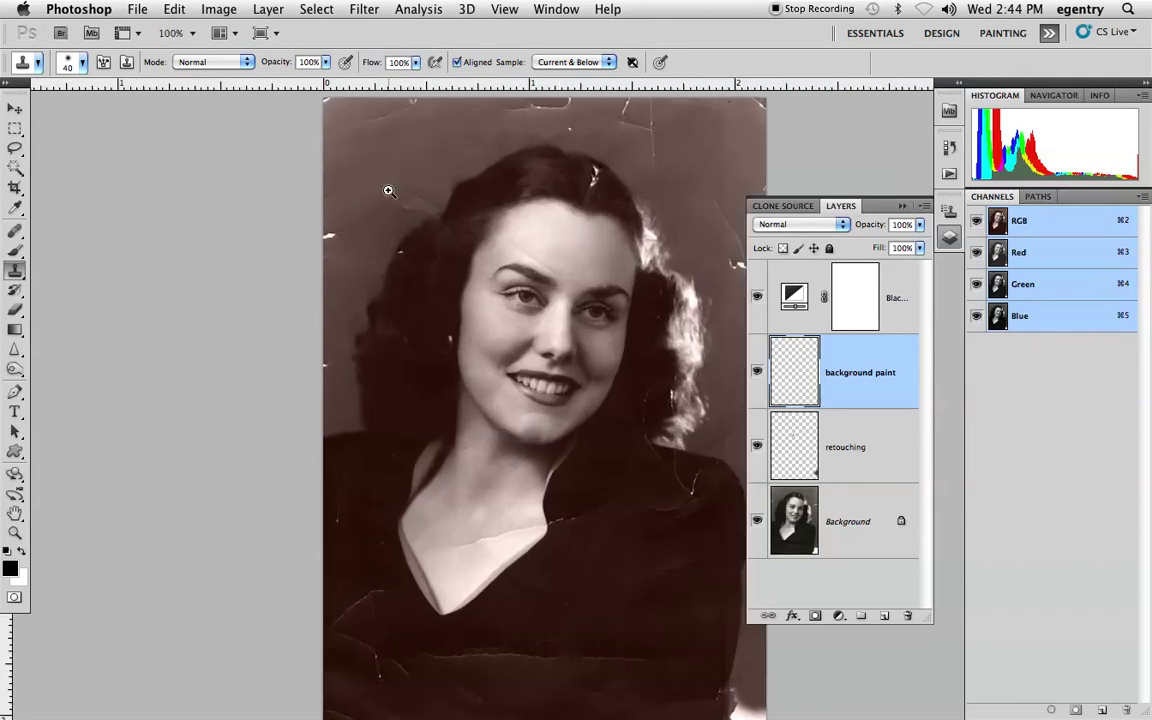
Sample the photo backdrop's brown tone as the foreground colour with the Eyedropper and fill the background paint layer with it
drag(346, 191, 390, 191)
drag(576, 188, 458, 323)
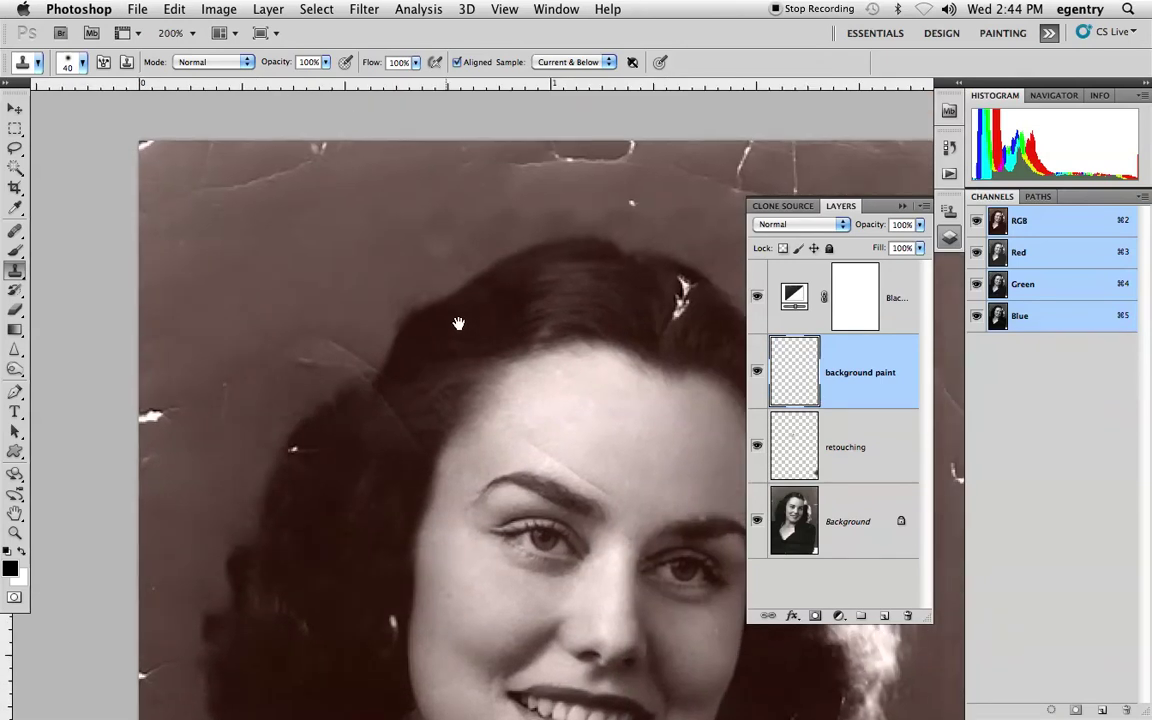
drag(621, 248, 372, 210)
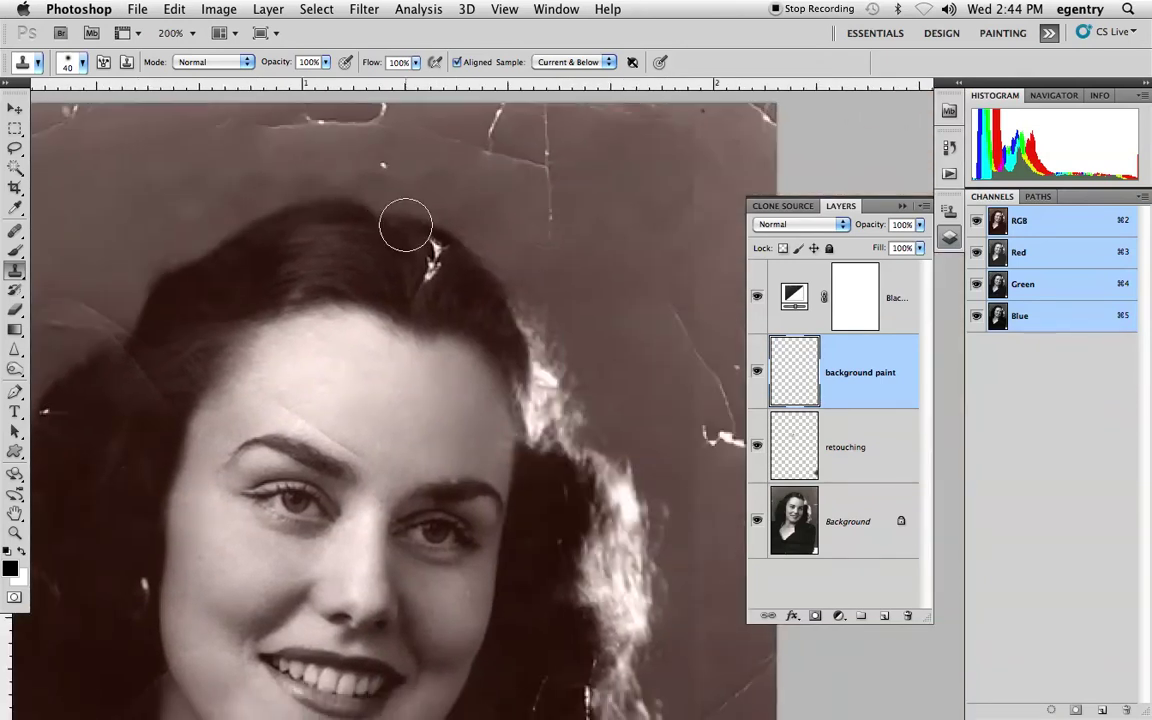
drag(406, 226, 475, 181)
click(15, 207)
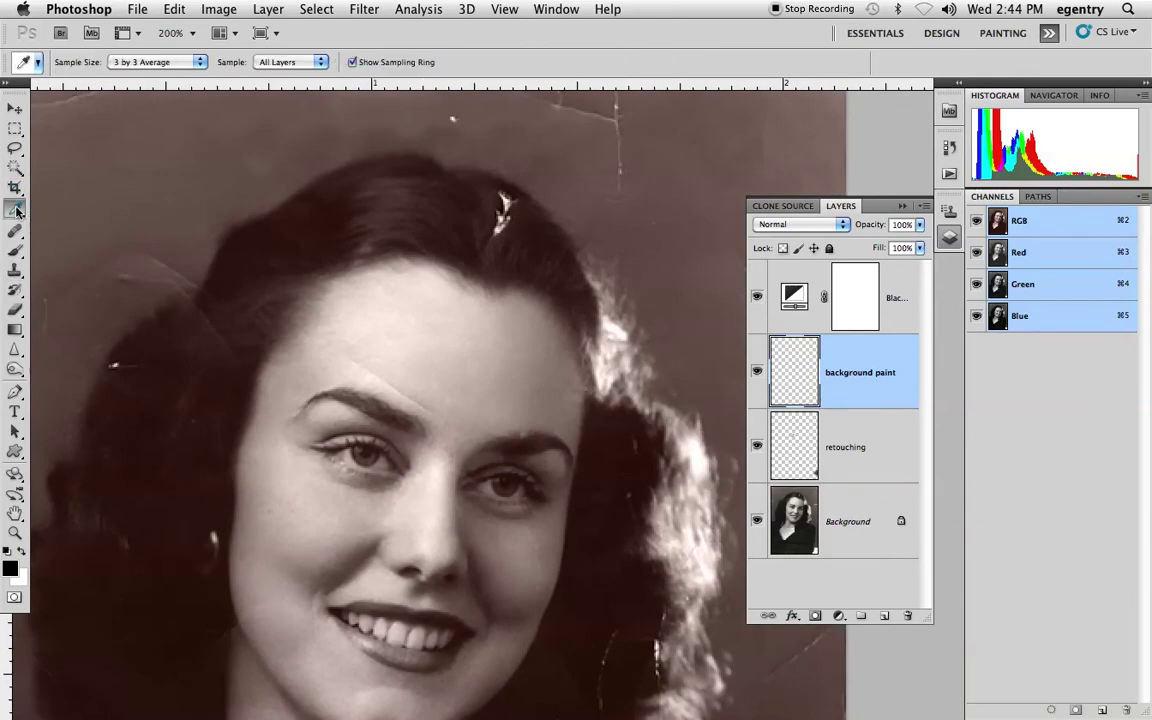
click(827, 145)
drag(177, 386, 322, 376)
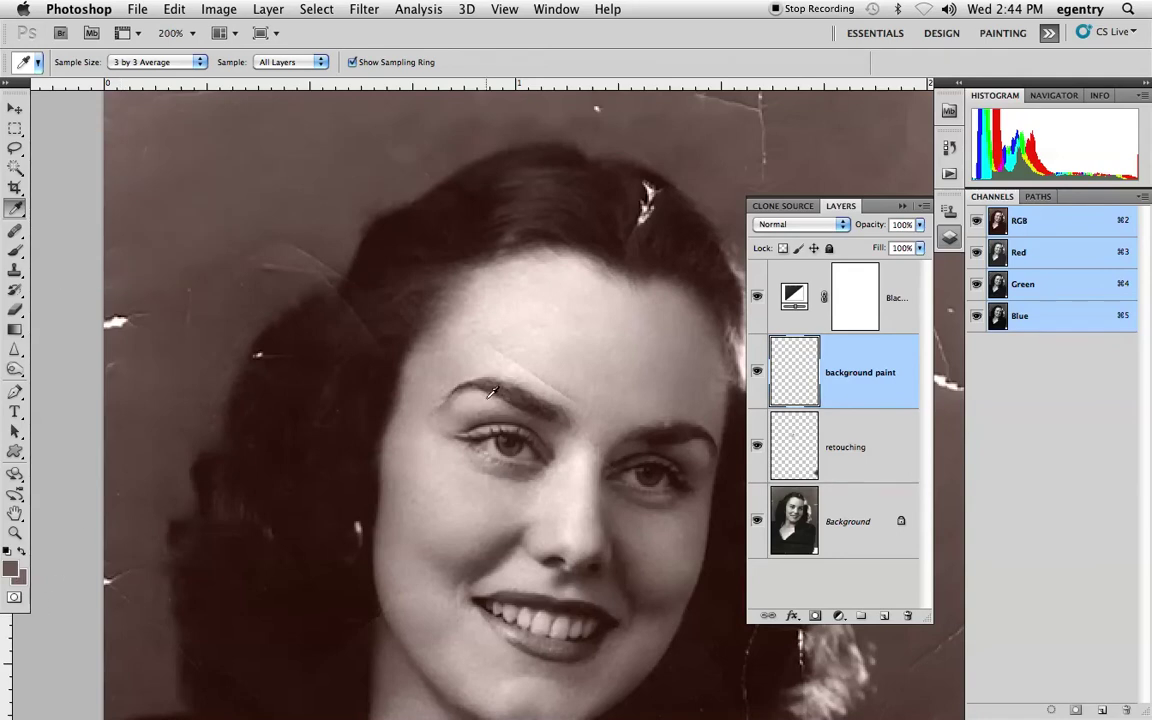
alt+click(566, 307)
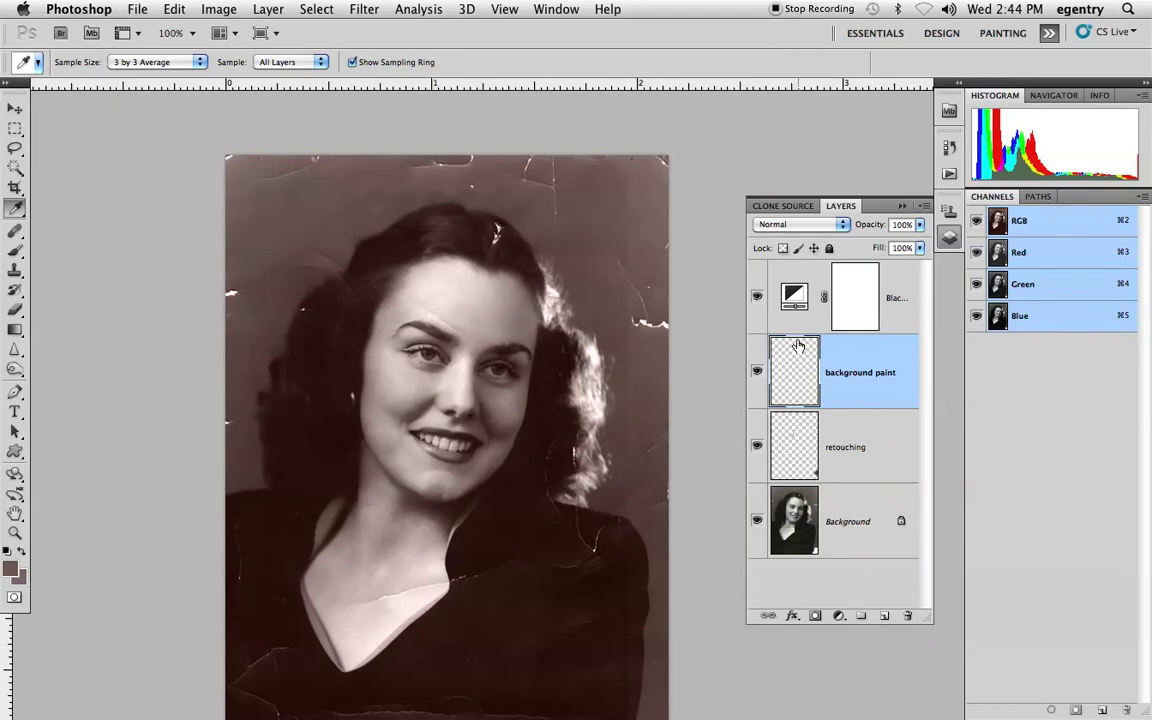
key(alt+BackSpace)
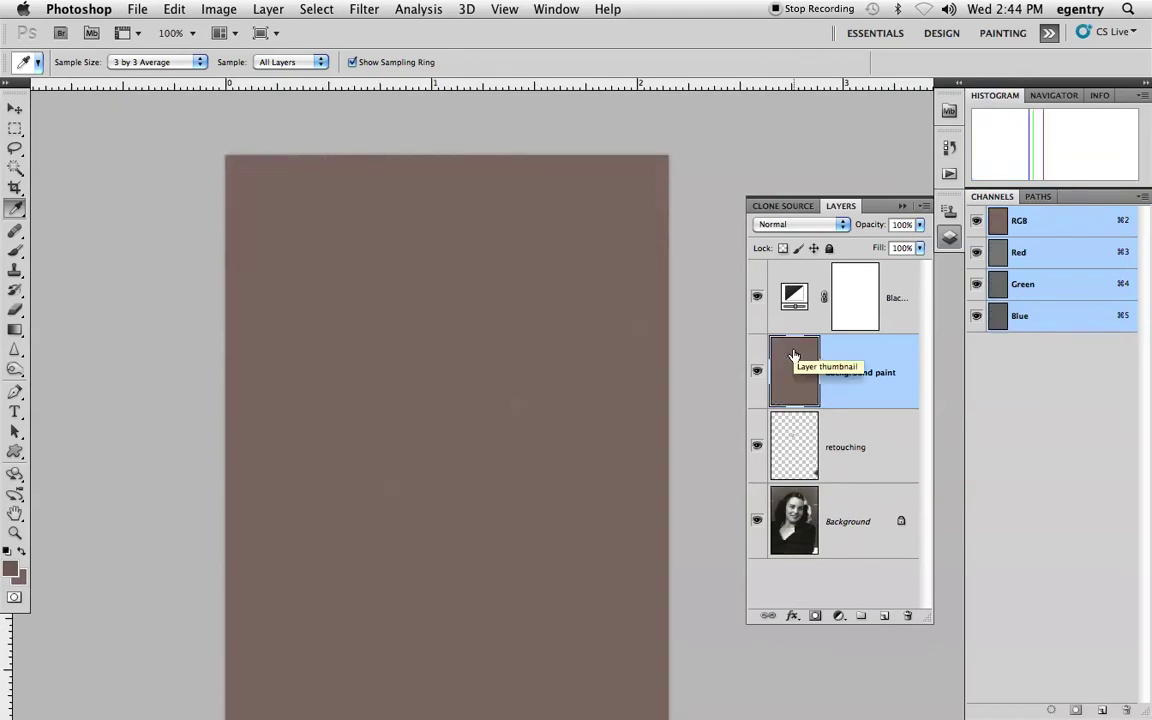
Set the background paint layer's blend mode to Overlay and add a layer mask to it
drag(559, 263, 566, 254)
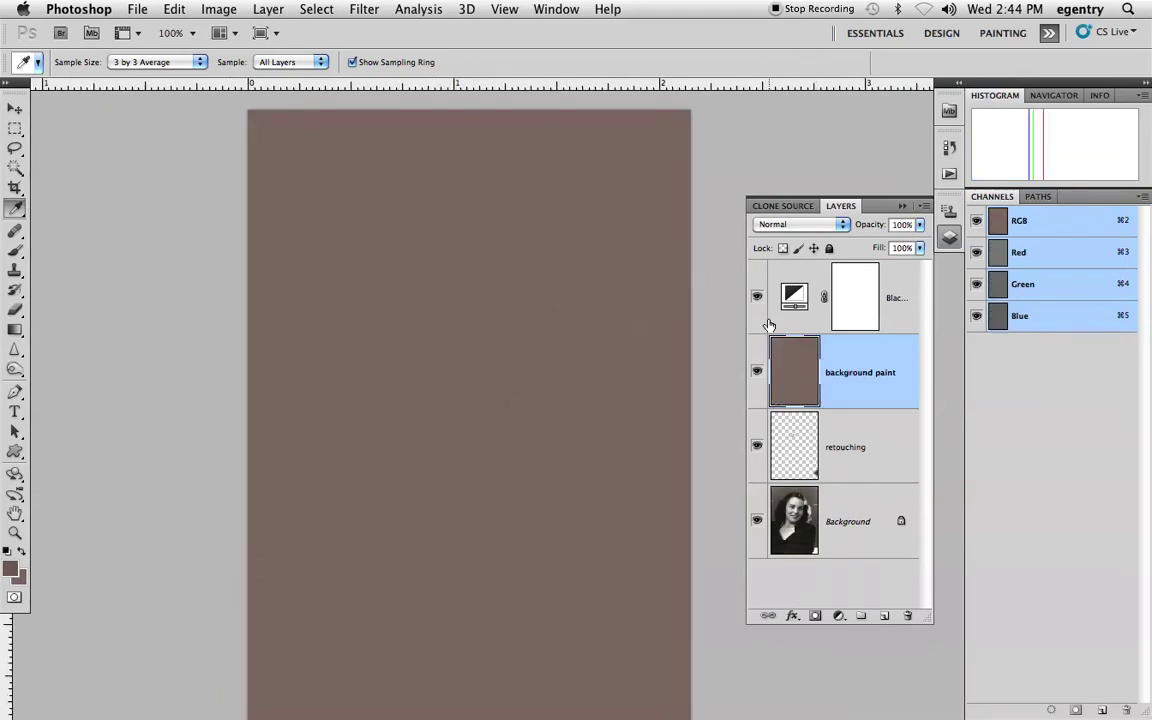
click(812, 226)
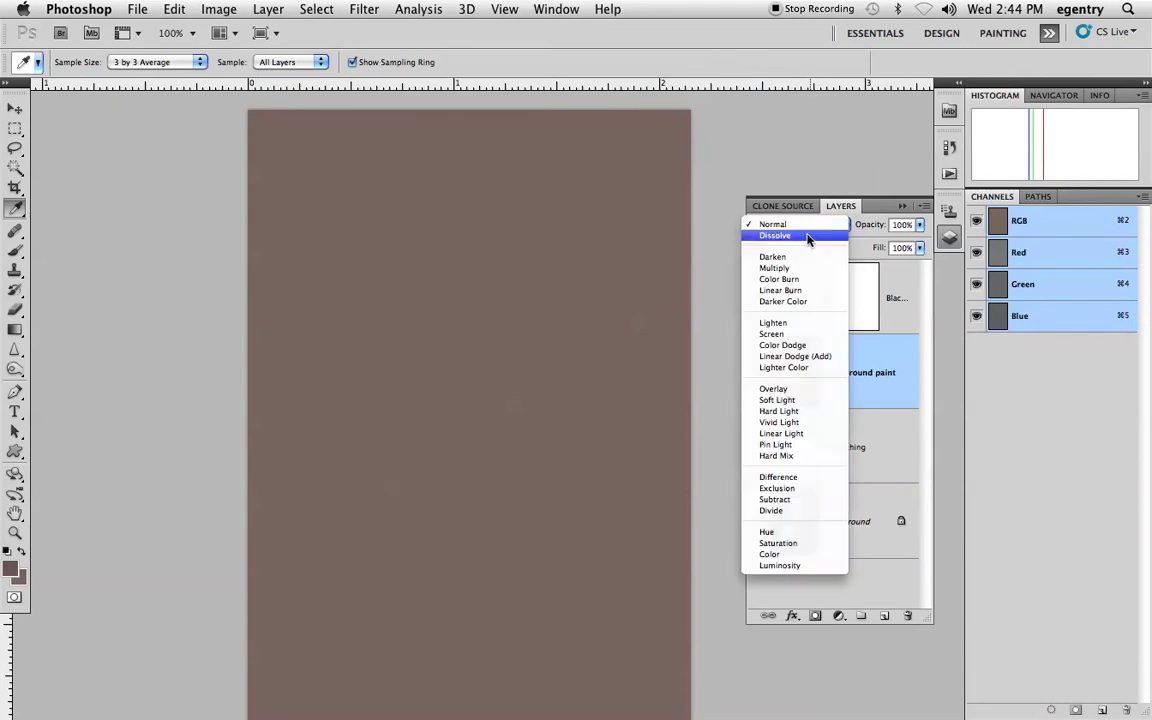
click(772, 389)
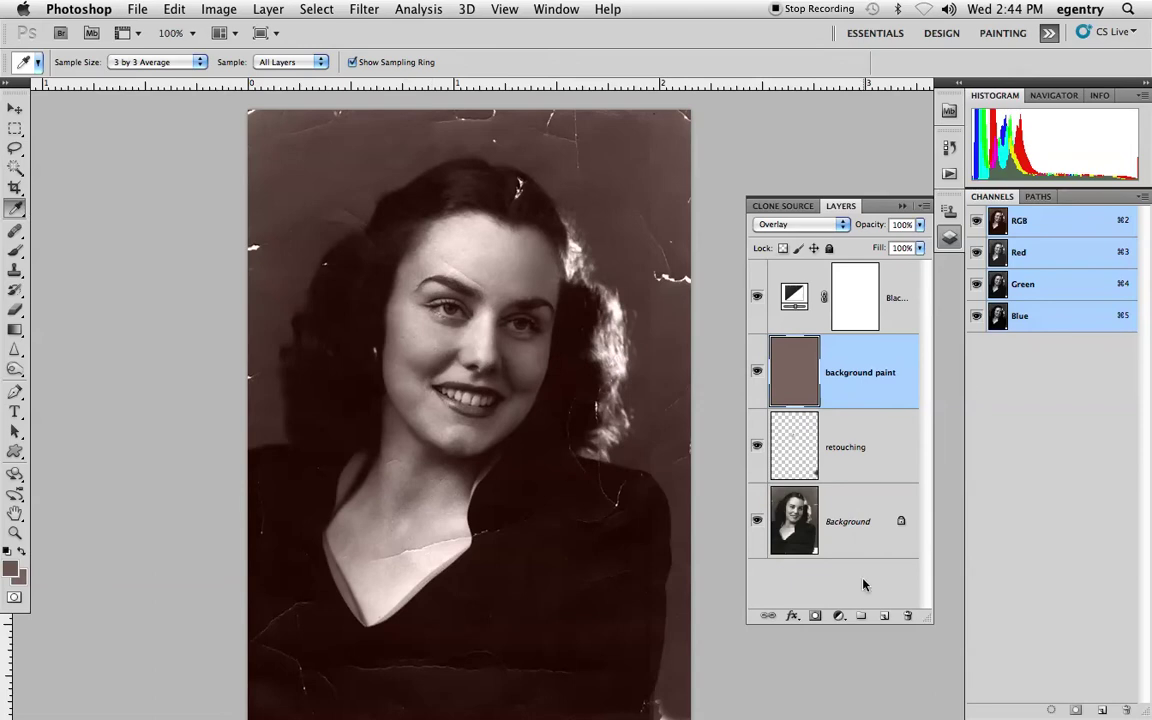
click(808, 617)
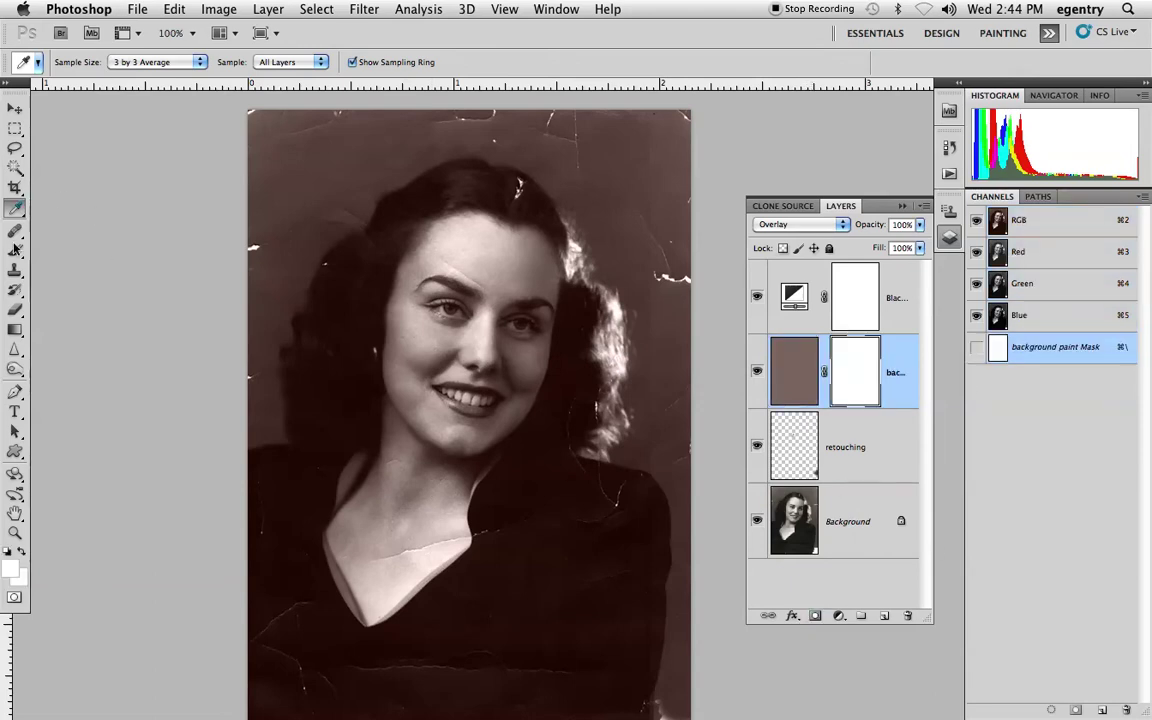
Paint black on the background paint mask over the woman's hair and shoulders with a 125-size brush at 14% opacity
click(15, 250)
click(9, 551)
key(bracketleft)
key(bracketleft)
key(bracketleft)
key(bracketleft)
key(bracketleft)
key(bracketleft)
key(bracketleft)
key(bracketleft)
key(bracketleft)
key(bracketleft)
key(bracketleft)
mouse_move(325, 387)
mouse_down()
mouse_move(289, 492)
mouse_move(352, 406)
mouse_move(365, 291)
mouse_move(457, 211)
mouse_move(528, 254)
mouse_up()
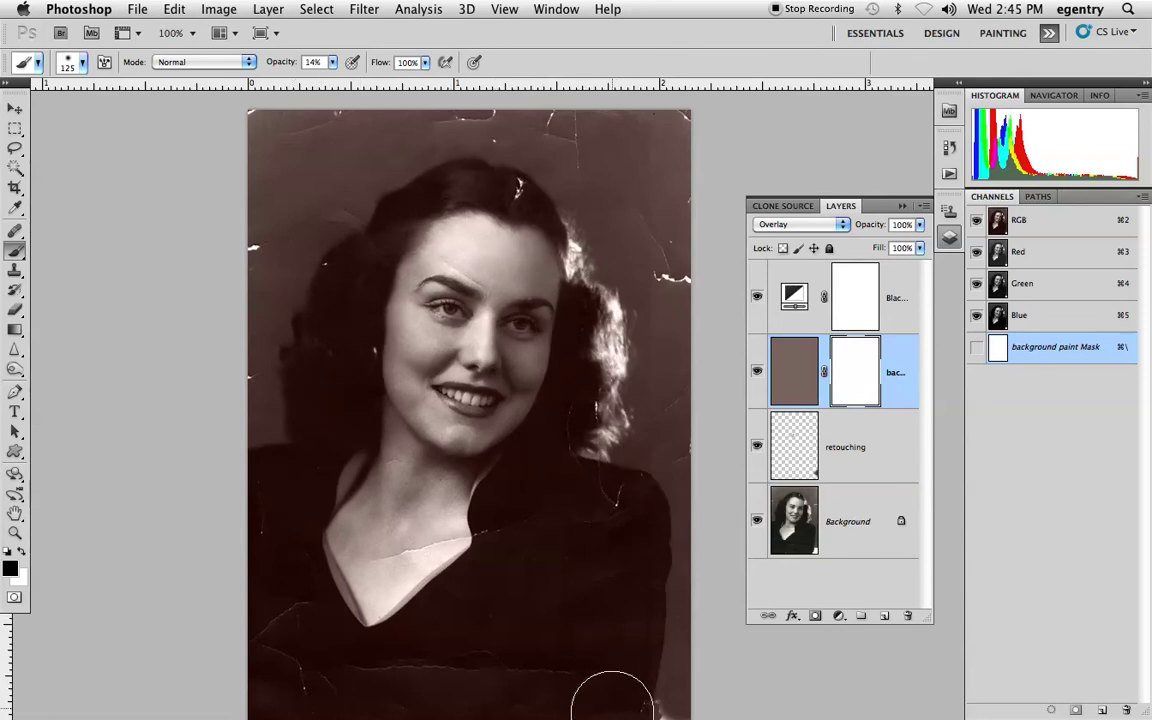
Paint the woman's whole figure solid black on the mask at 100% brush opacity, displaying the mask alone to fill missed areas
click(332, 62)
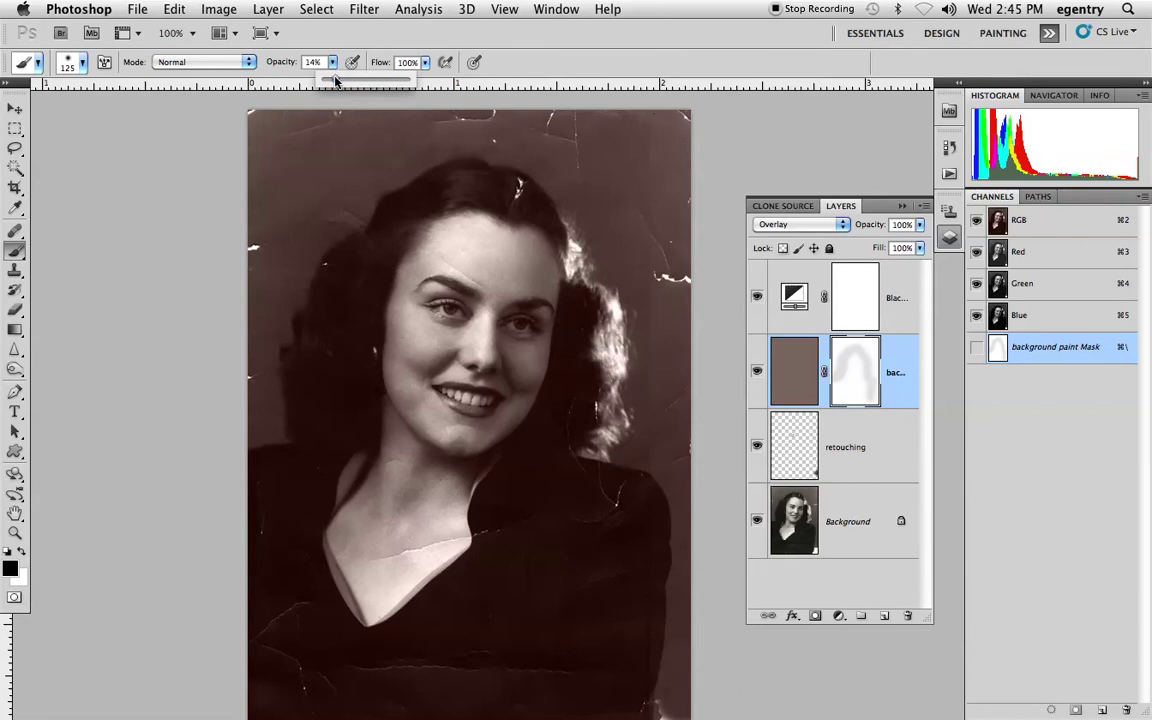
key(0)
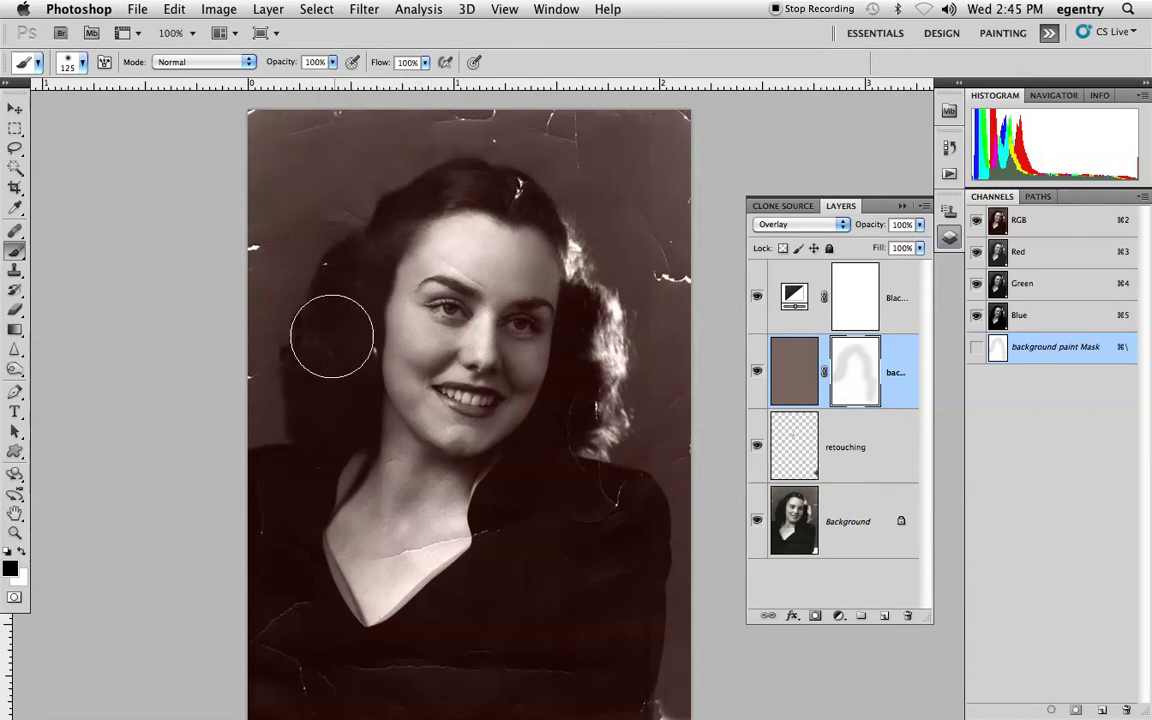
mouse_move(319, 468)
mouse_down()
mouse_move(395, 400)
mouse_move(450, 195)
mouse_move(566, 338)
mouse_move(633, 571)
mouse_move(630, 705)
mouse_up()
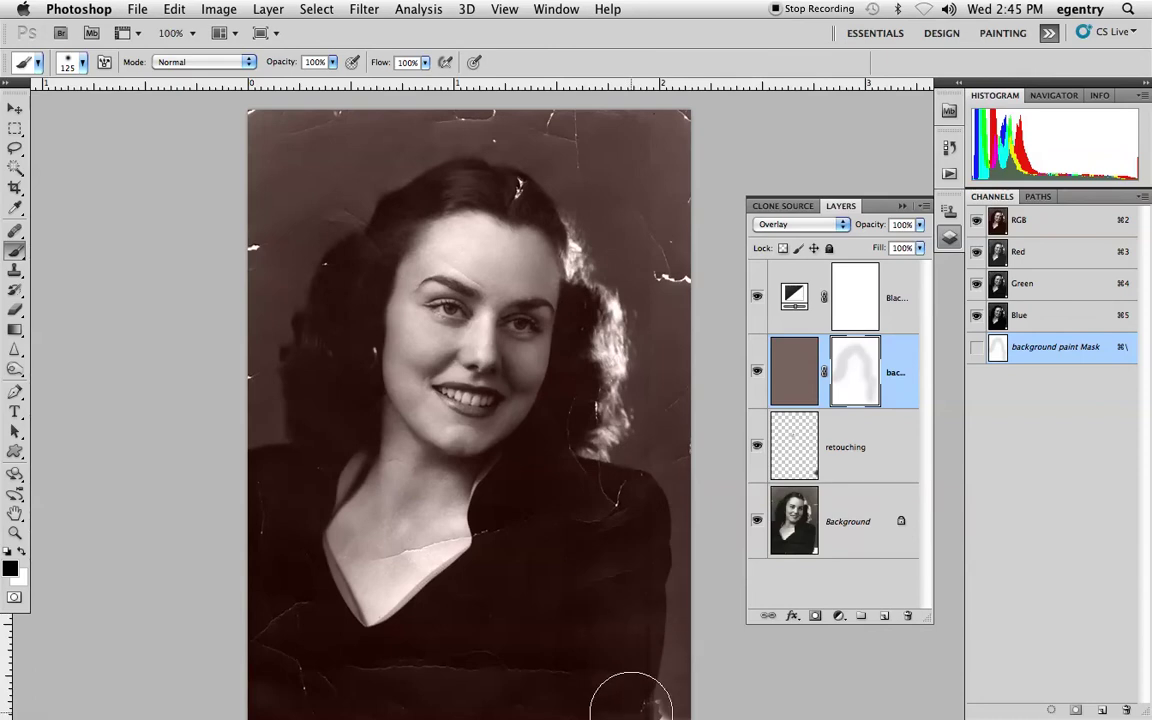
alt+click(855, 375)
mouse_move(347, 522)
mouse_down()
mouse_move(303, 527)
mouse_move(335, 677)
mouse_move(525, 700)
mouse_move(594, 689)
mouse_move(458, 303)
mouse_move(476, 263)
mouse_move(571, 602)
mouse_move(478, 496)
mouse_move(249, 597)
mouse_move(484, 626)
mouse_up()
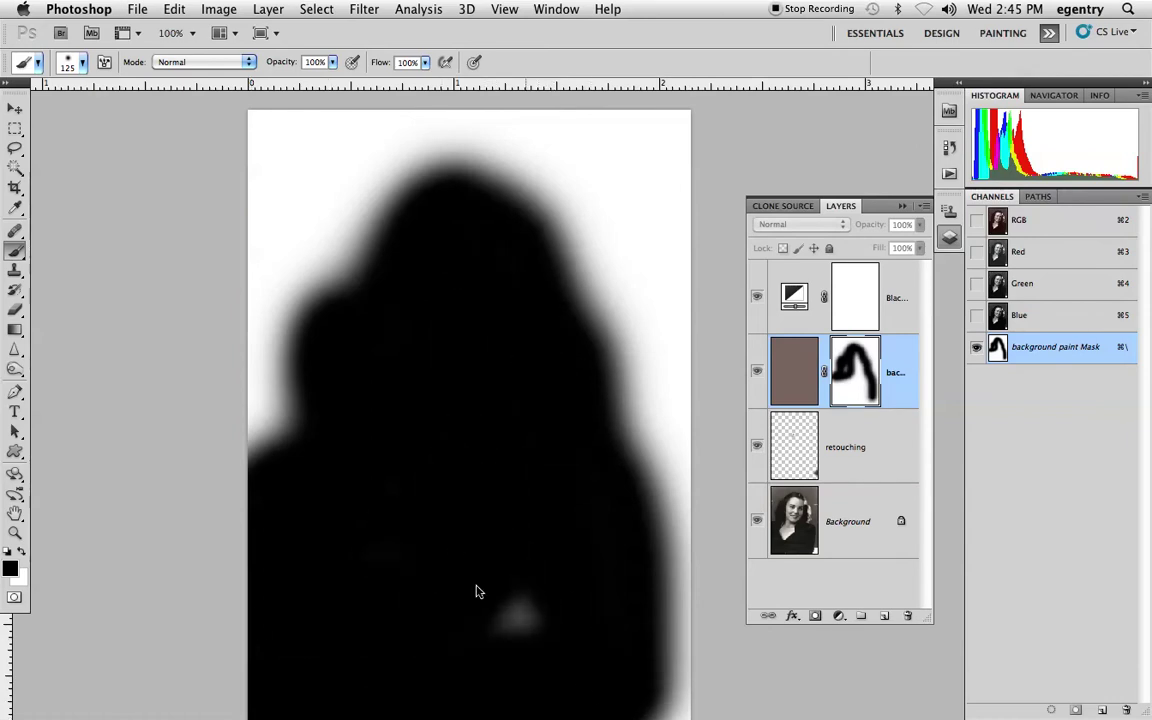
Set the background paint layer's blend mode to Normal
click(795, 374)
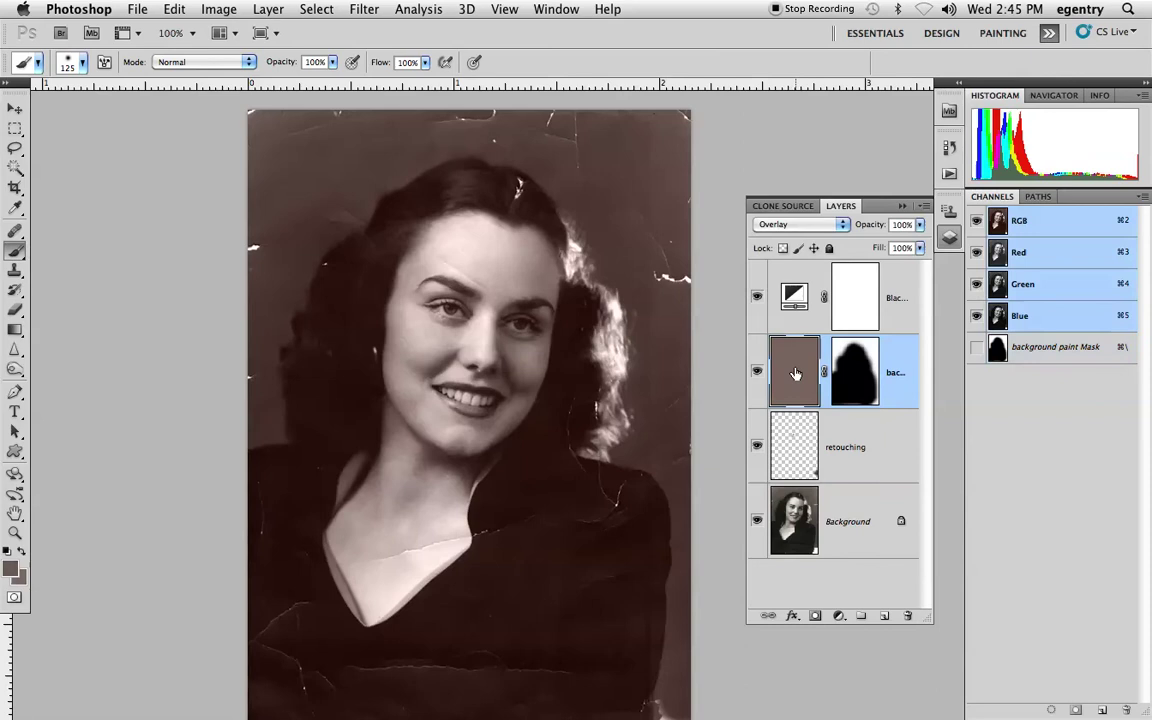
click(778, 226)
click(703, 58)
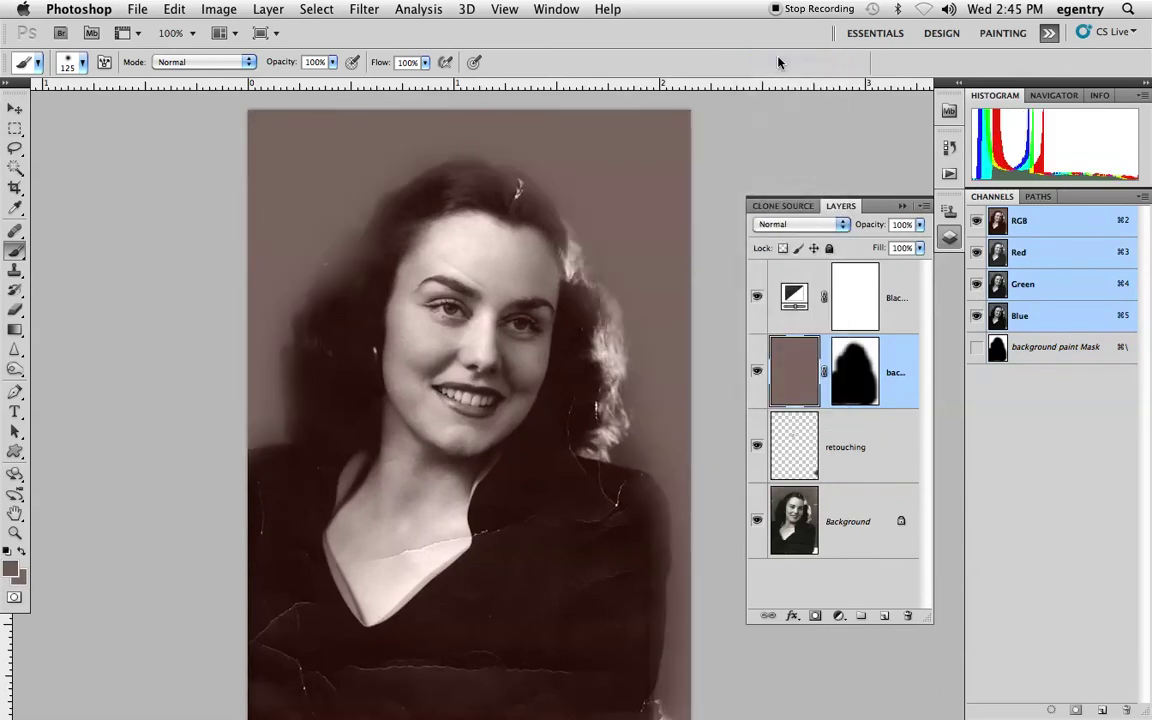
Refine the background paint mask around the top and darker side of the hair with a black brush at size 80
super+click(355, 375)
drag(345, 275, 280, 397)
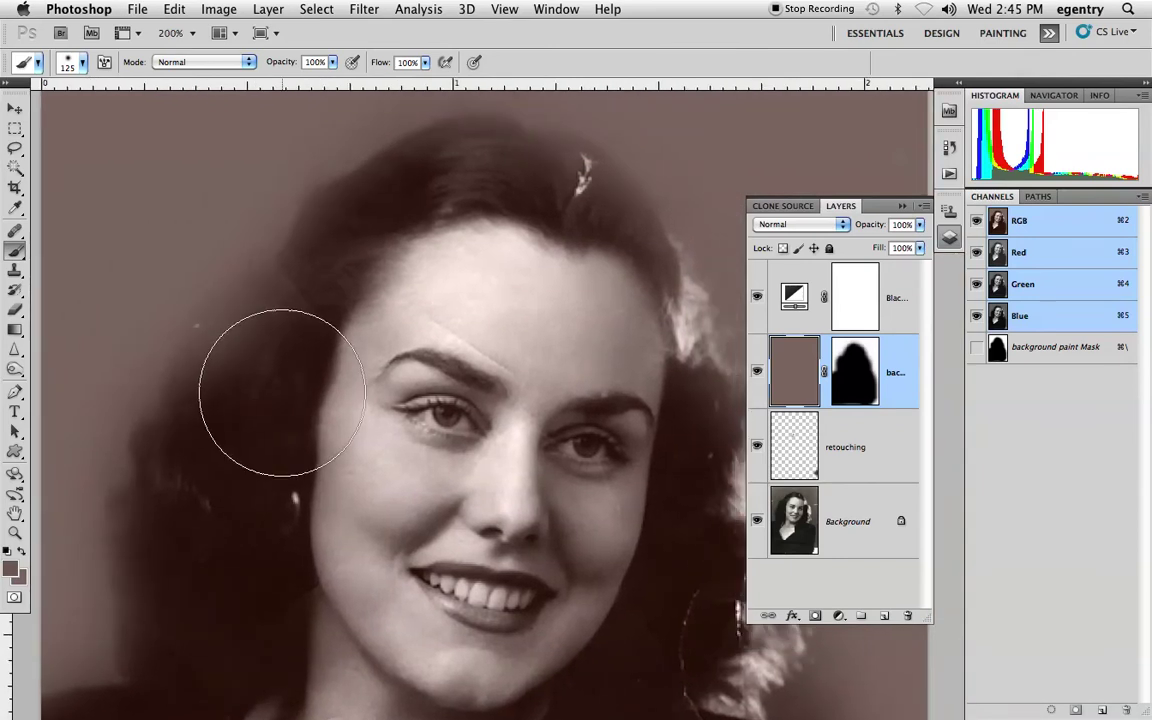
key(bracketleft)
key(bracketleft)
key(bracketleft)
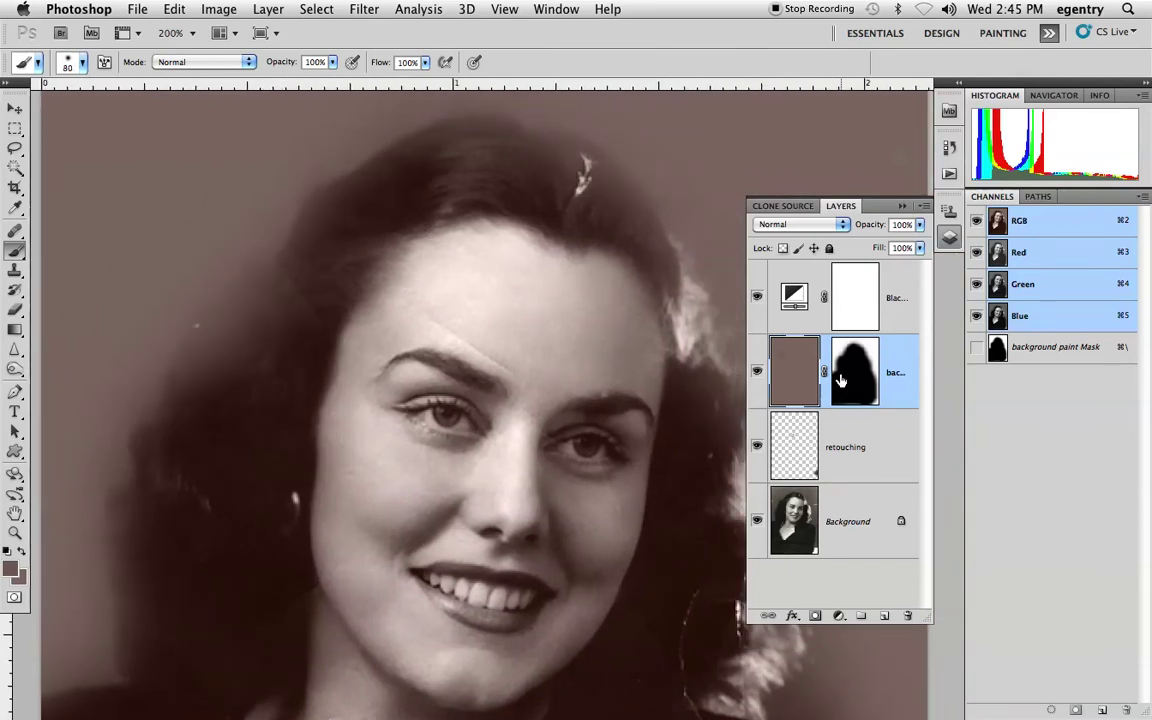
key(super+backslash)
mouse_move(293, 329)
mouse_down()
mouse_move(226, 373)
mouse_move(257, 327)
mouse_move(154, 553)
mouse_move(206, 540)
mouse_move(373, 226)
mouse_move(550, 171)
mouse_move(663, 360)
mouse_move(620, 385)
mouse_up()
scroll(620, 385, down, 5)
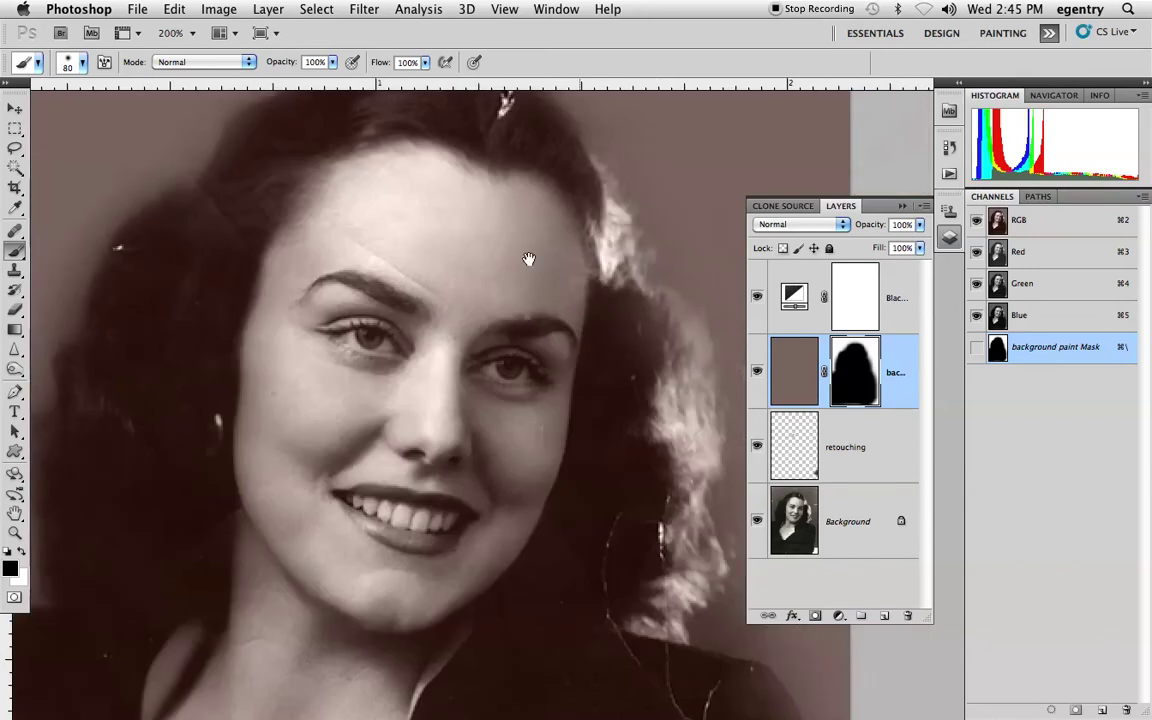
Refine the mask along the brightly lit side of the hair, alternating black and white with the size 80 brush
scroll(548, 300, right, 5)
mouse_move(548, 300)
mouse_down()
mouse_move(545, 186)
mouse_move(540, 212)
mouse_move(560, 274)
mouse_move(596, 306)
mouse_move(621, 356)
mouse_move(634, 436)
mouse_move(574, 587)
mouse_move(728, 577)
mouse_up()
key(x)
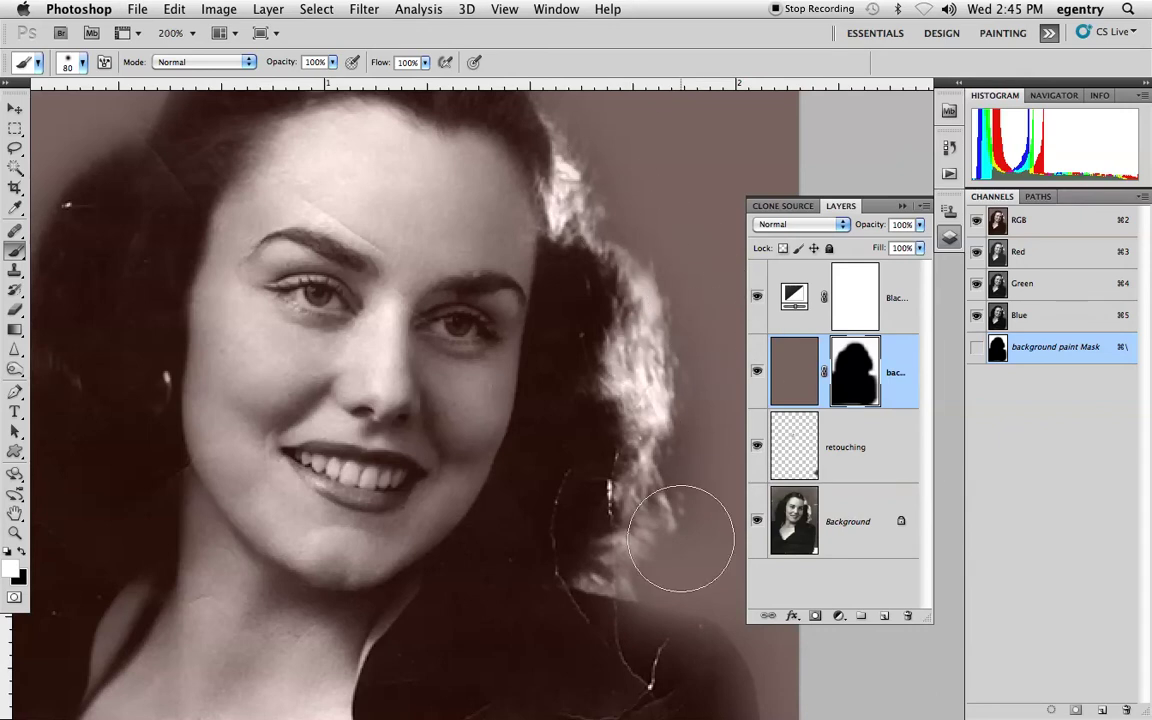
mouse_move(638, 546)
mouse_down()
mouse_move(582, 373)
mouse_move(608, 361)
mouse_up()
key(x)
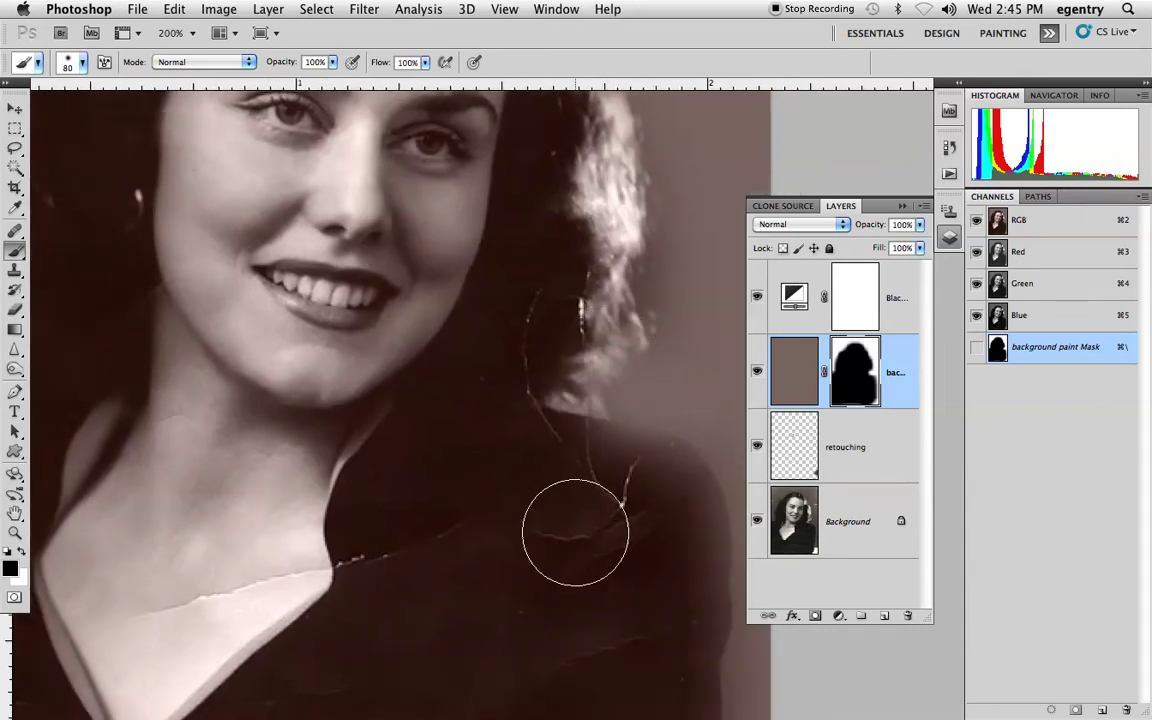
Refine the mask along the shoulder below the brightly lit hair, reducing the brush from size 80 to 35
mouse_move(617, 476)
mouse_down()
mouse_move(581, 478)
mouse_move(672, 504)
mouse_move(665, 711)
mouse_move(634, 559)
mouse_move(568, 463)
mouse_up()
key(bracketleft)
key(bracketleft)
key(bracketleft)
key(bracketleft)
key(bracketleft)
key(bracketleft)
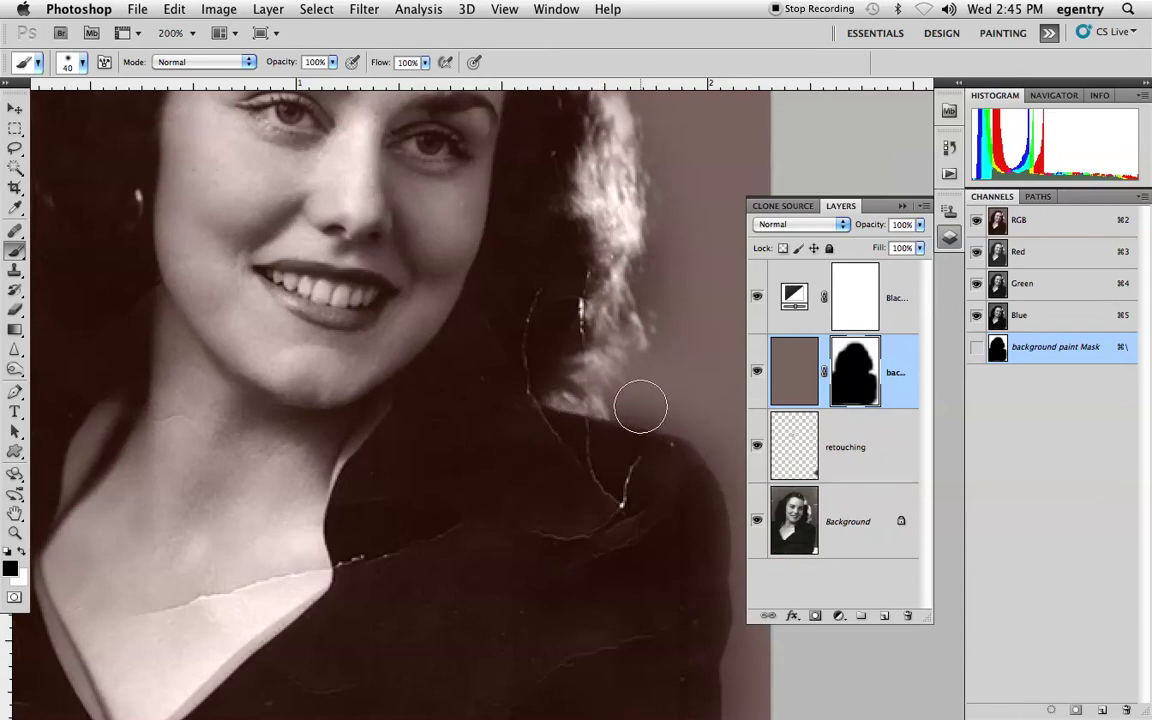
mouse_move(625, 401)
mouse_down()
mouse_move(678, 418)
mouse_move(612, 324)
mouse_move(707, 416)
mouse_up()
key(x)
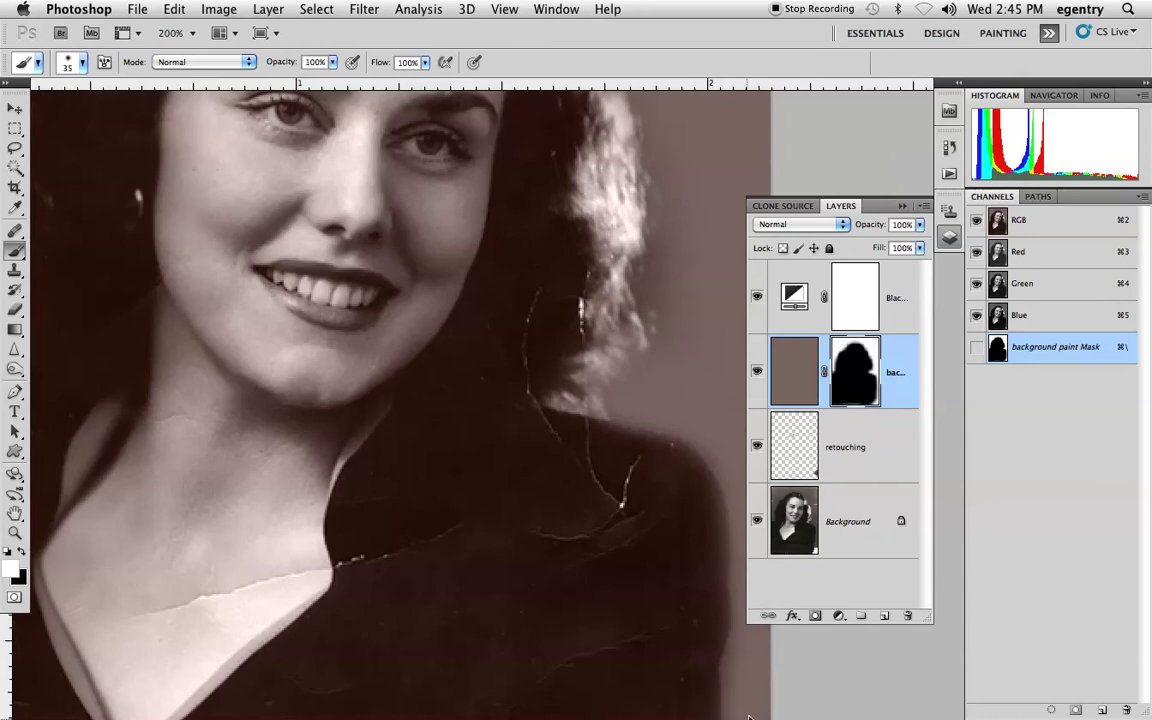
Sample a dark brown from the photo as the foreground colour and choose the foreground-to-background preset for the Gradient tool
key(super+minus)
key(super+minus)
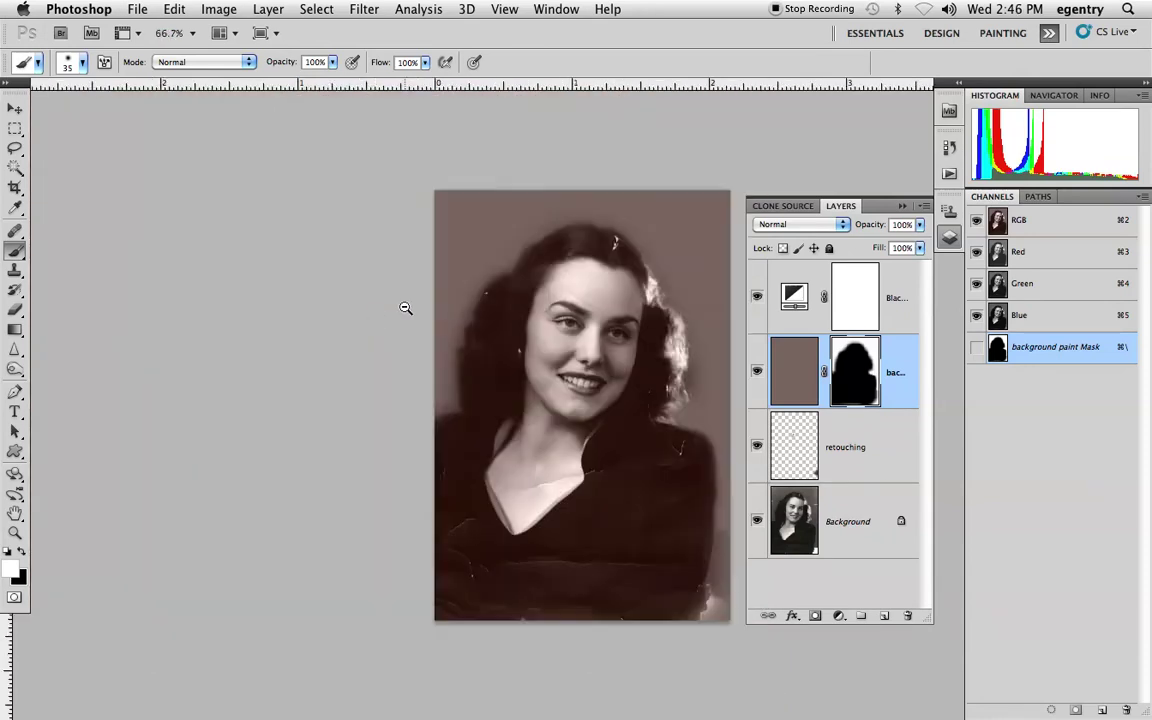
drag(578, 245, 500, 242)
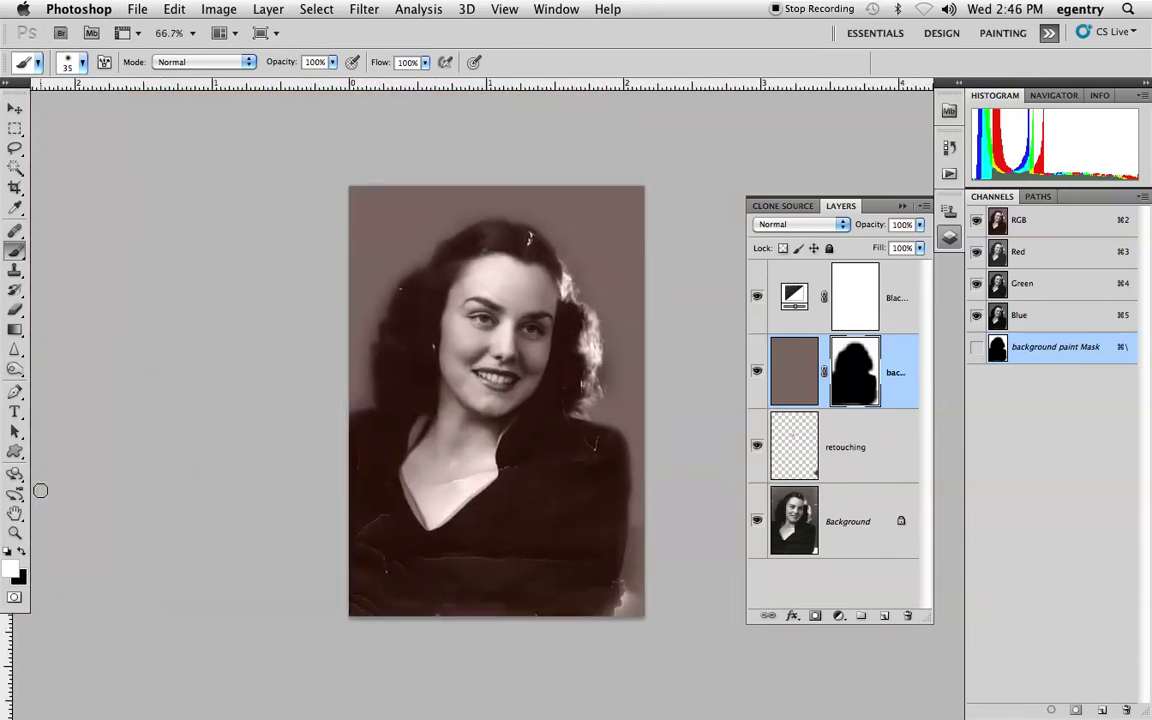
click(782, 374)
alt+click(389, 214)
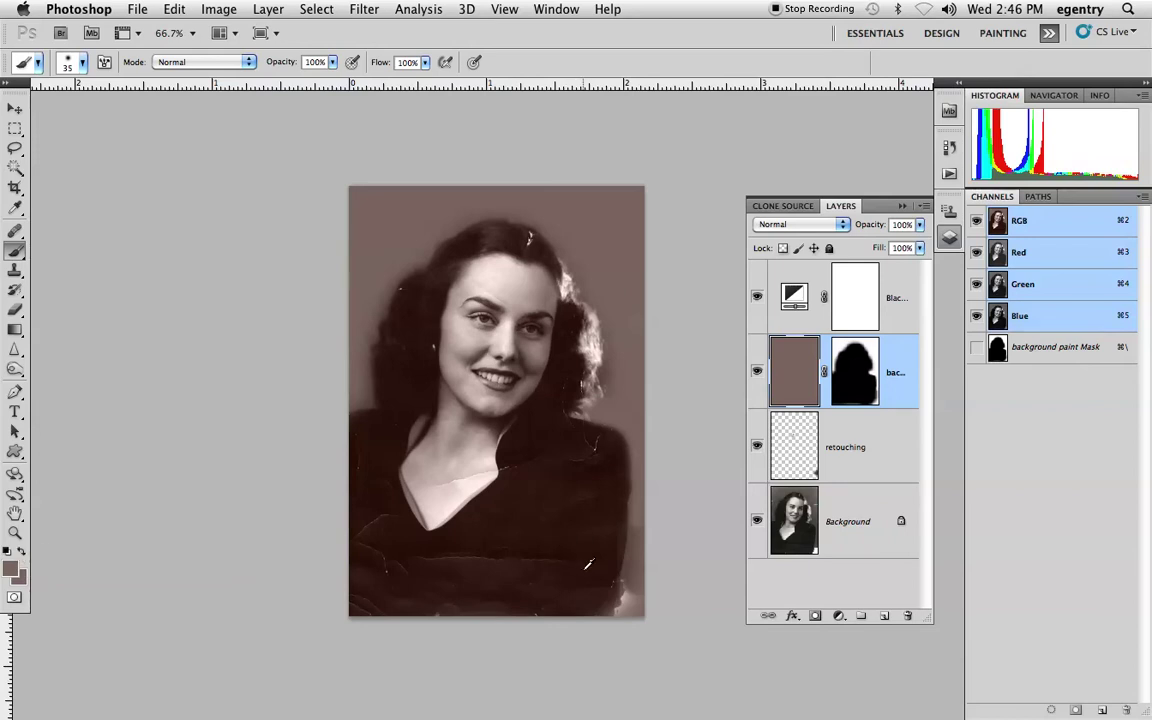
click(15, 329)
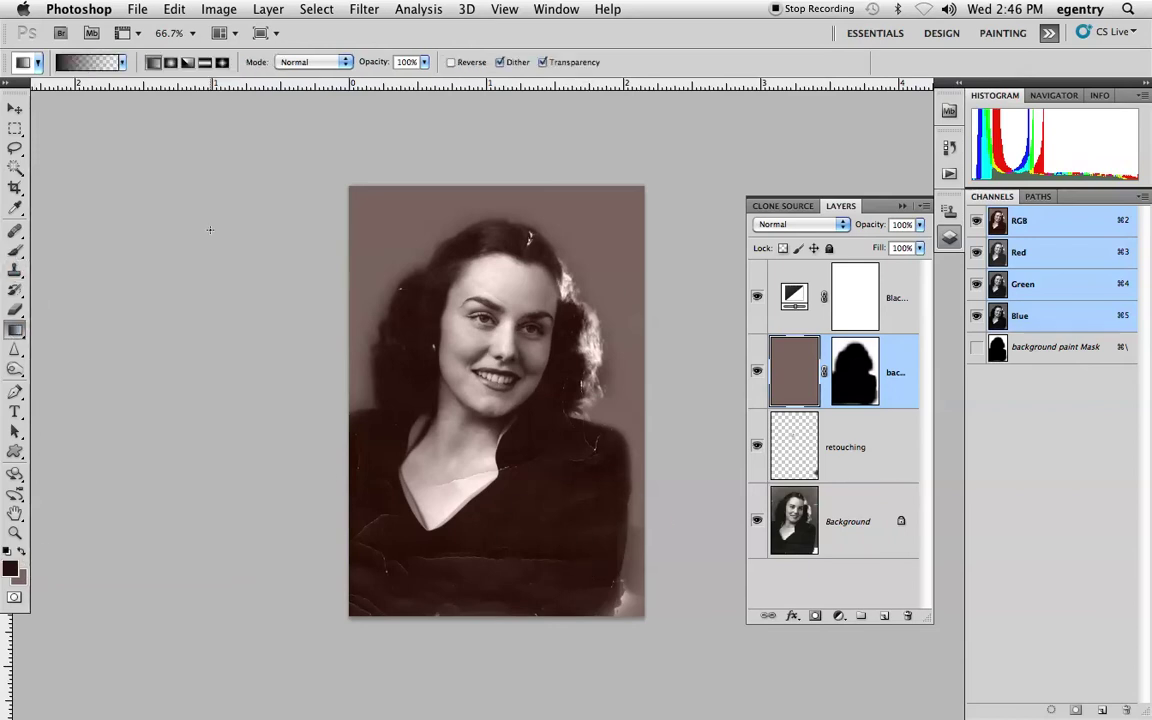
click(121, 62)
click(29, 92)
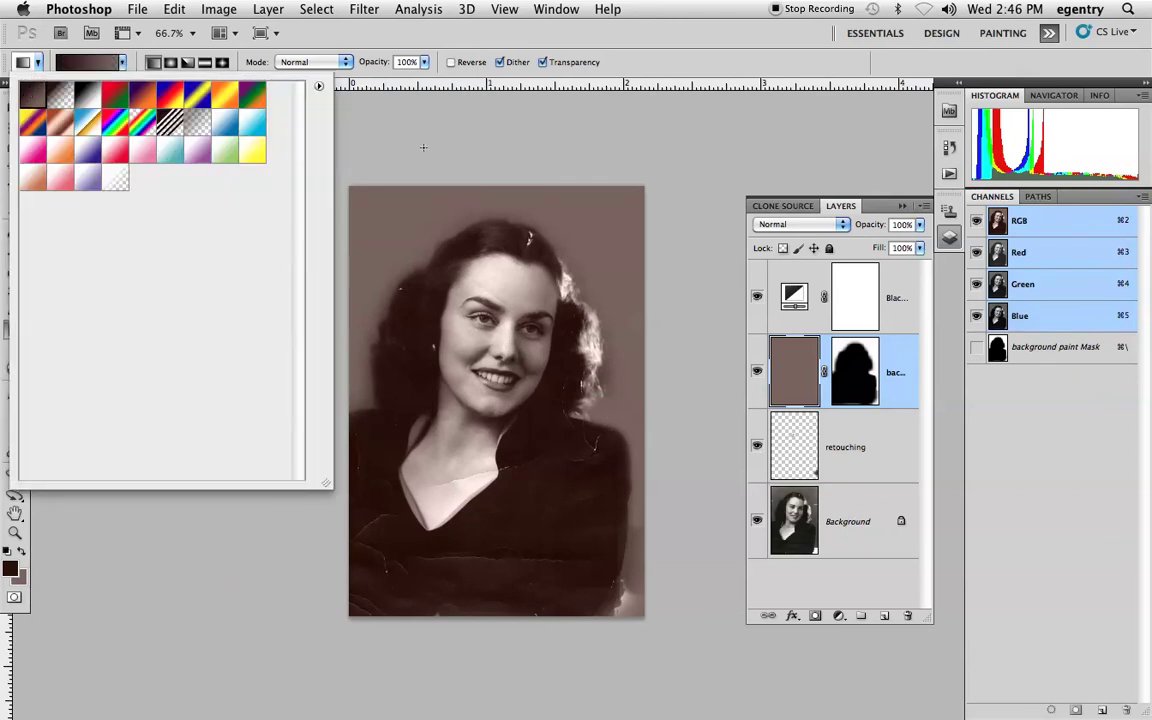
click(331, 147)
Fill the background paint layer with a vertical linear gradient from dark brown at the bottom to lighter brown at the top
drag(575, 226, 594, 508)
drag(598, 558, 620, 328)
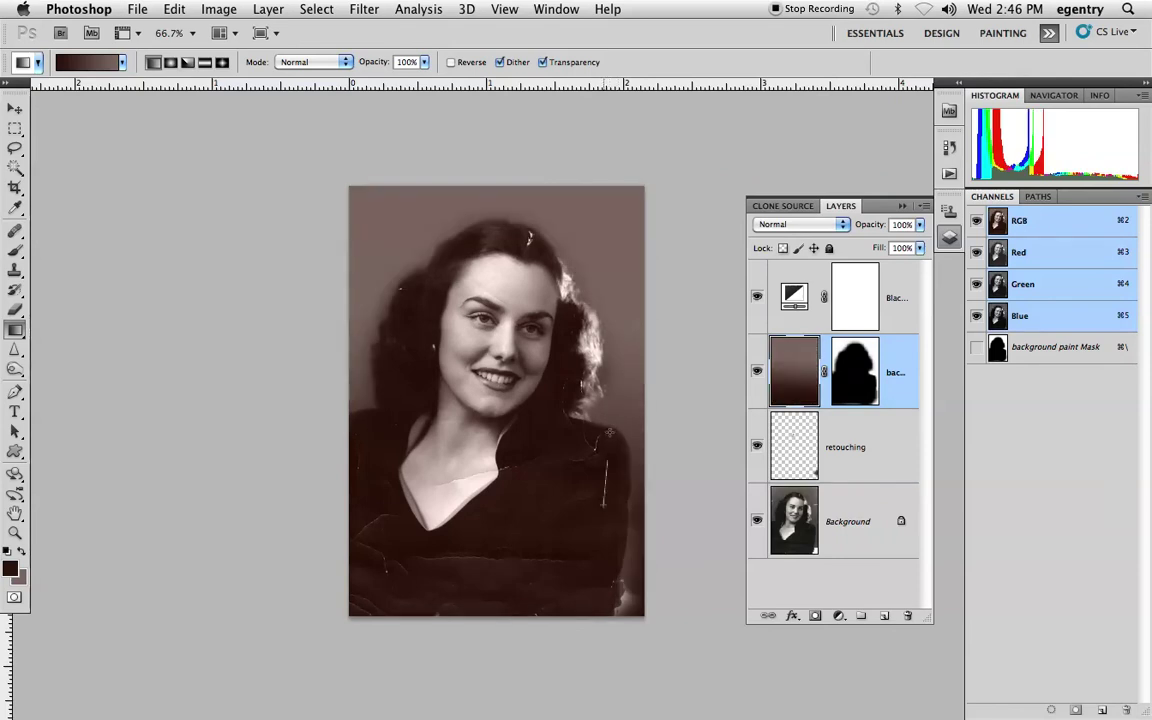
drag(590, 217, 590, 217)
drag(628, 608, 621, 293)
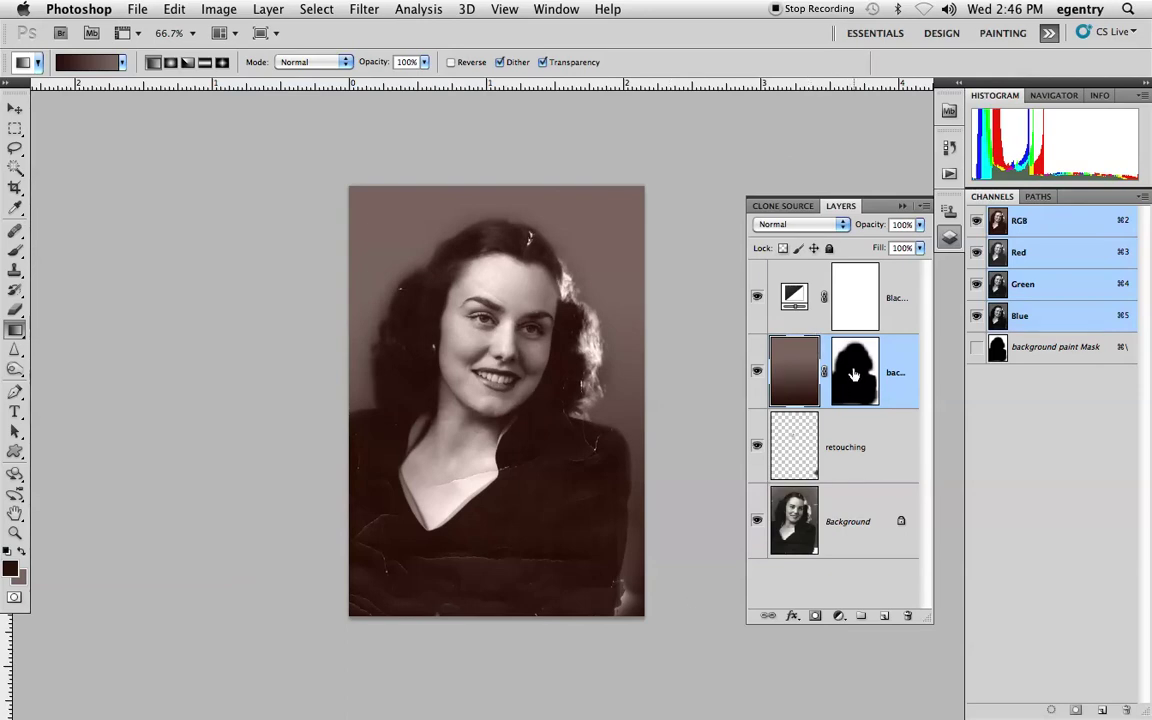
Add a new layer named "grain" above the Black & White adjustment layer
click(528, 300)
drag(628, 364, 508, 442)
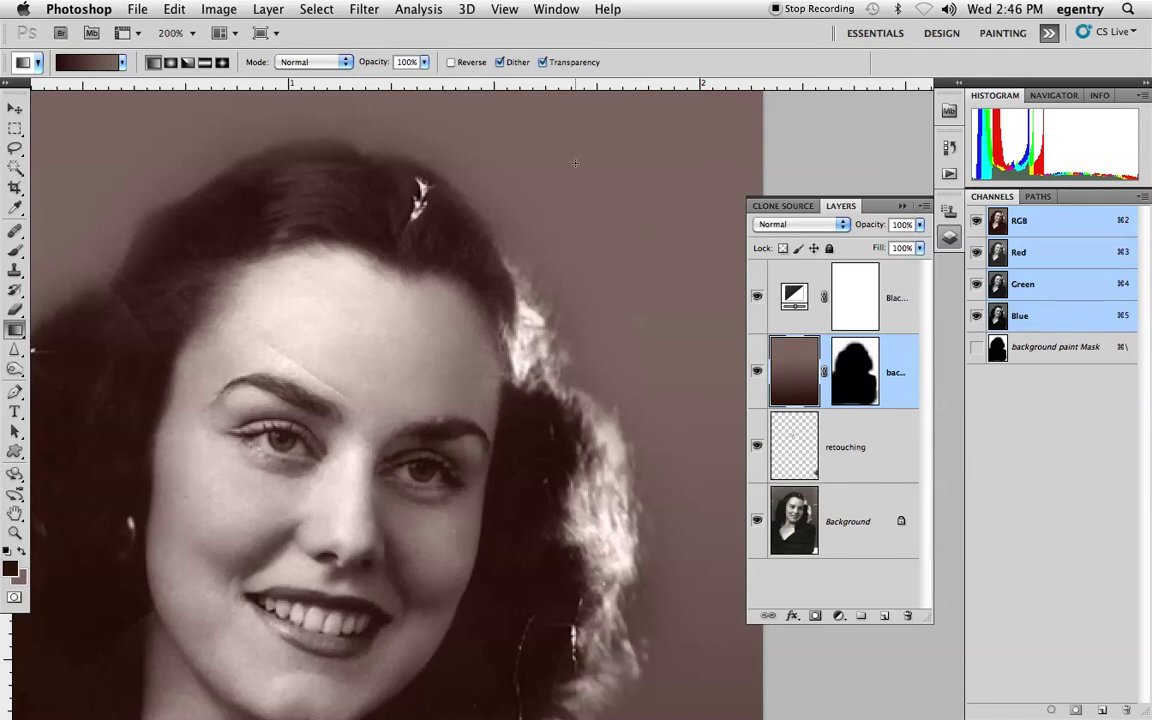
drag(929, 621, 946, 698)
click(804, 276)
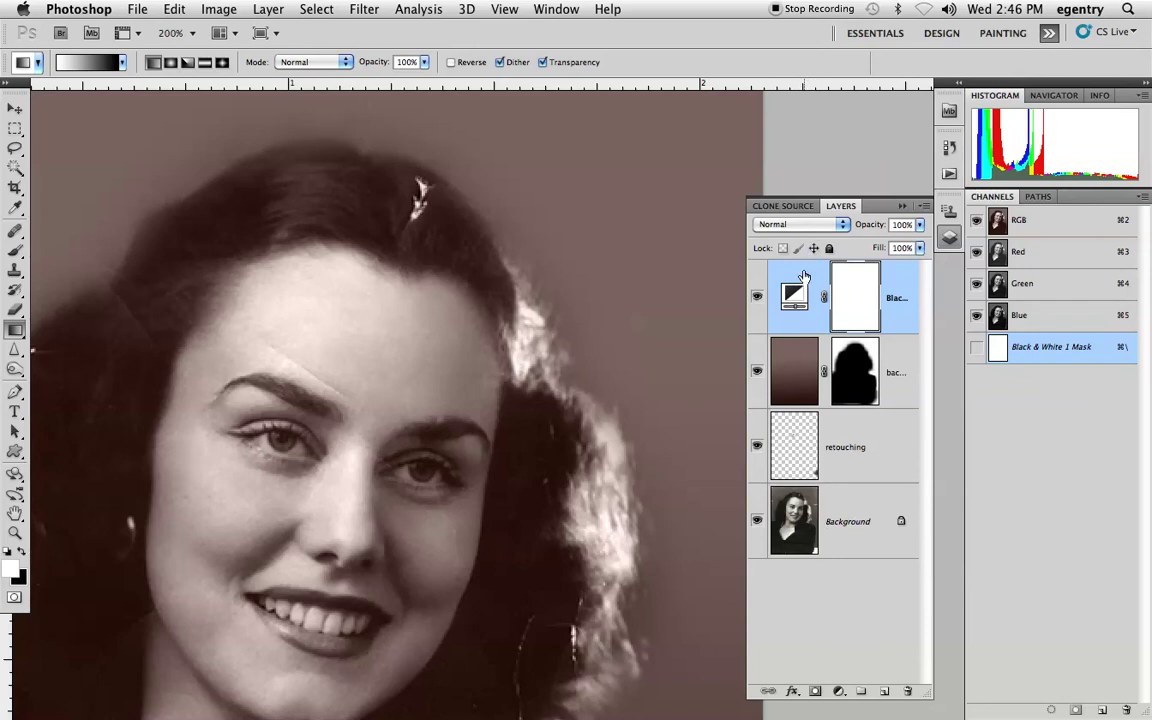
click(884, 692)
double_click(842, 298)
text(s)
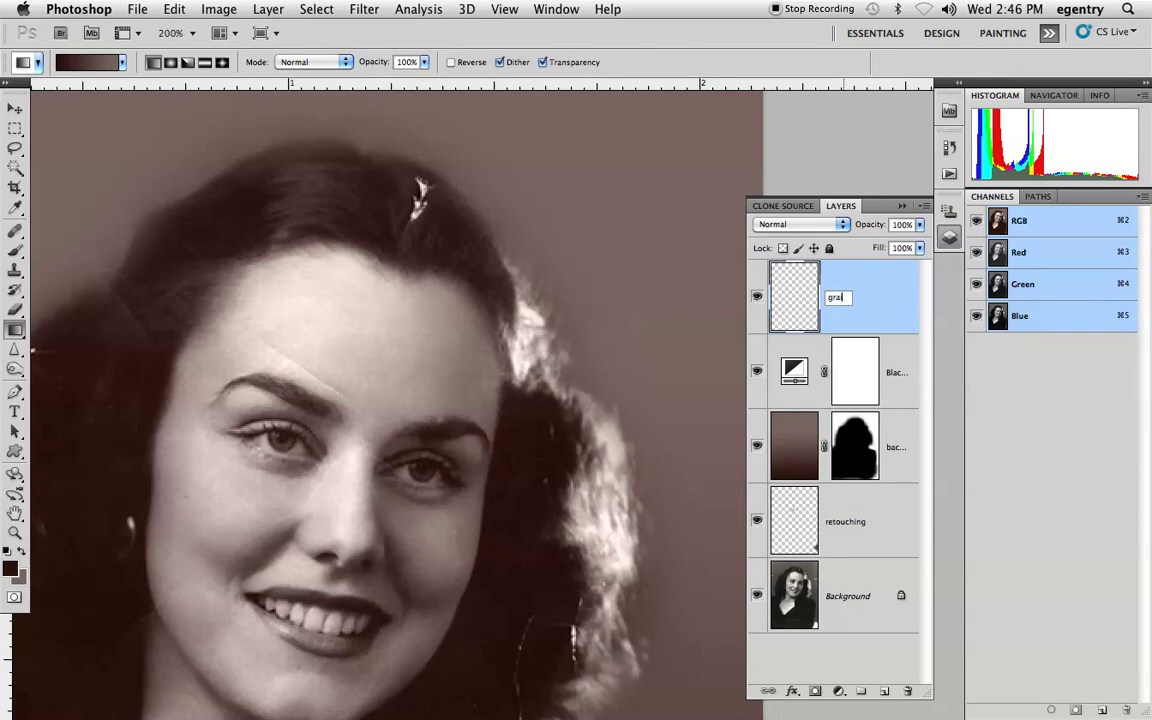
key(Return)
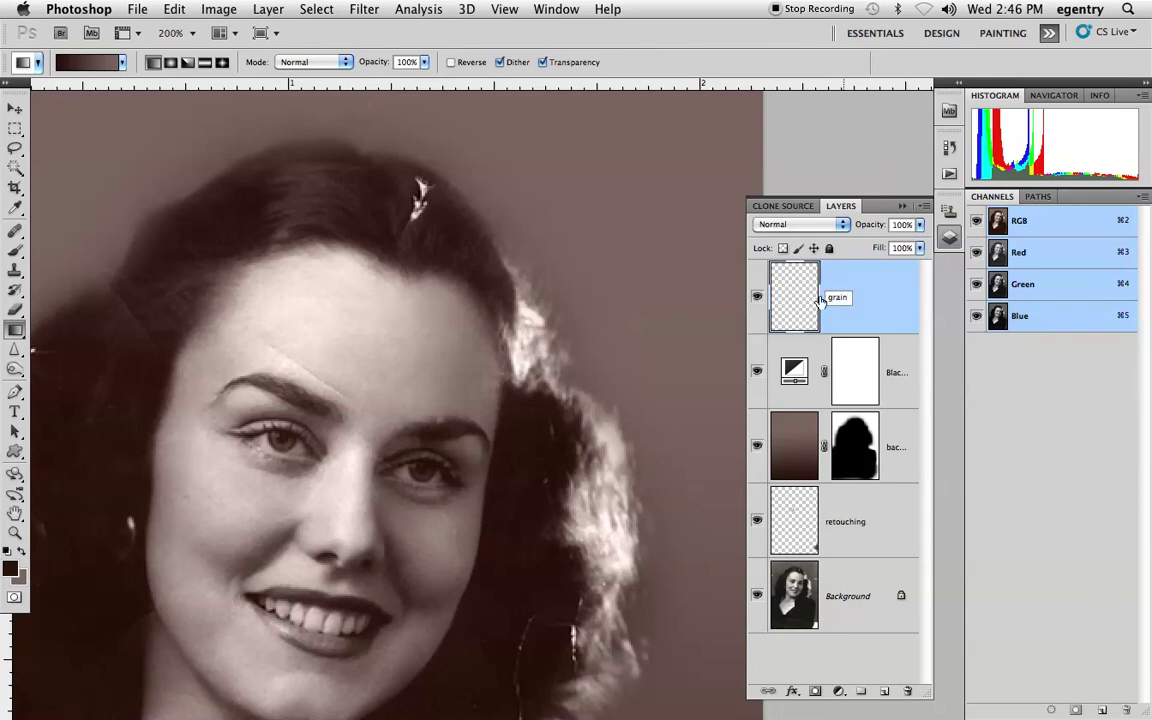
Fill the grain layer with 50% Gray, using Overlay blending at 100% opacity
click(175, 8)
click(216, 290)
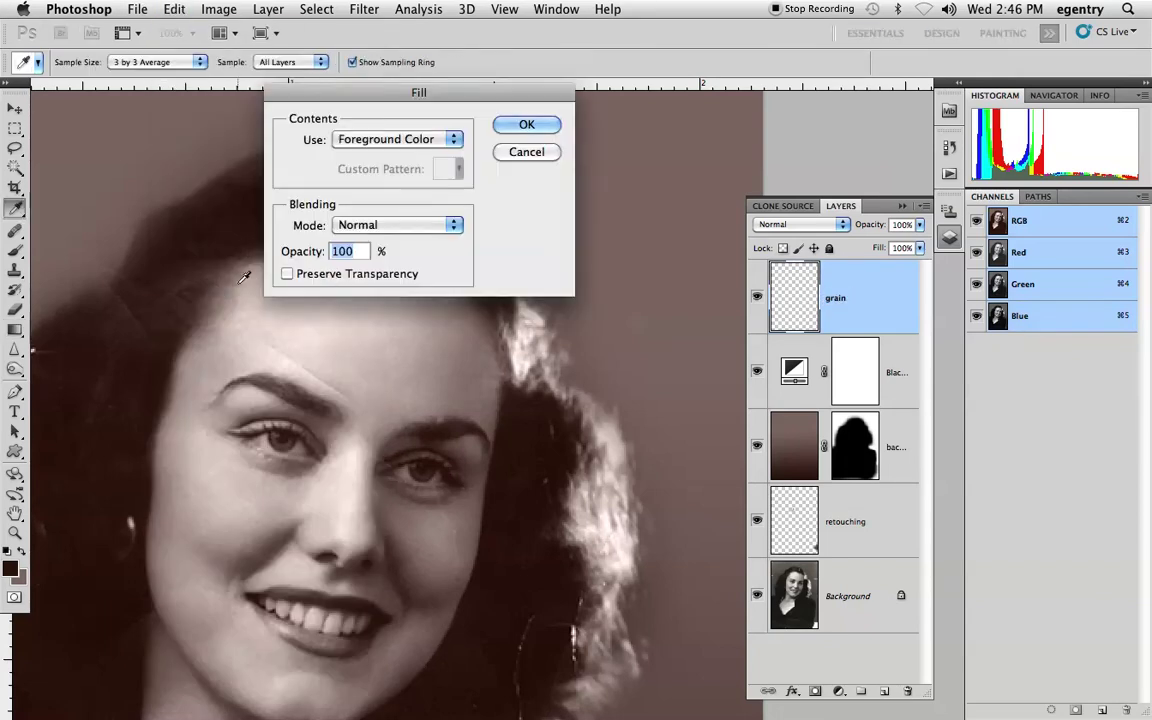
click(369, 228)
click(369, 228)
click(390, 139)
click(362, 267)
click(422, 227)
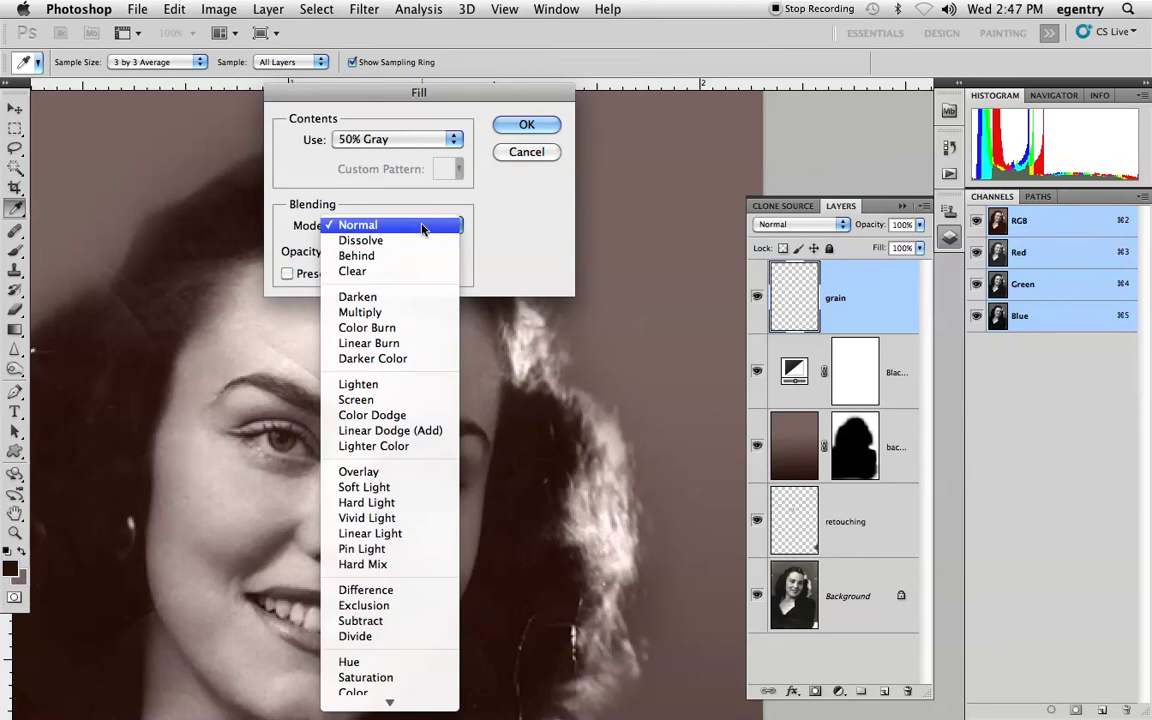
click(391, 476)
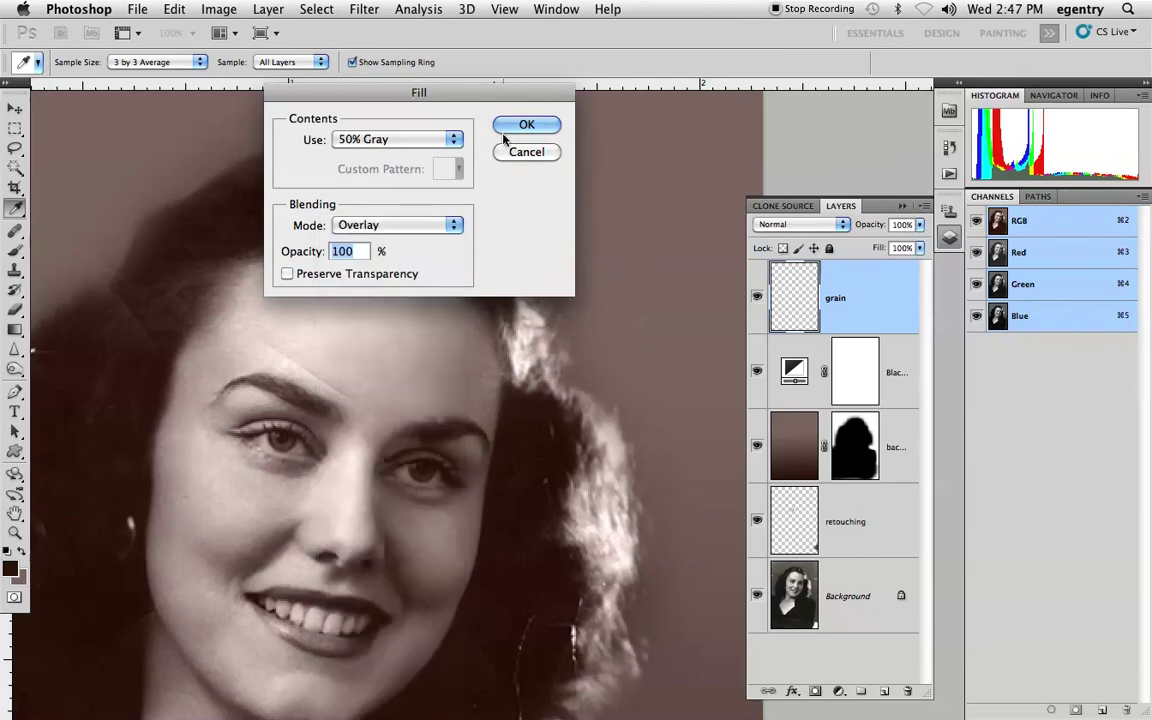
click(524, 125)
Apply the gray fill and set the grain layer's blending mode to Overlay
key(g)
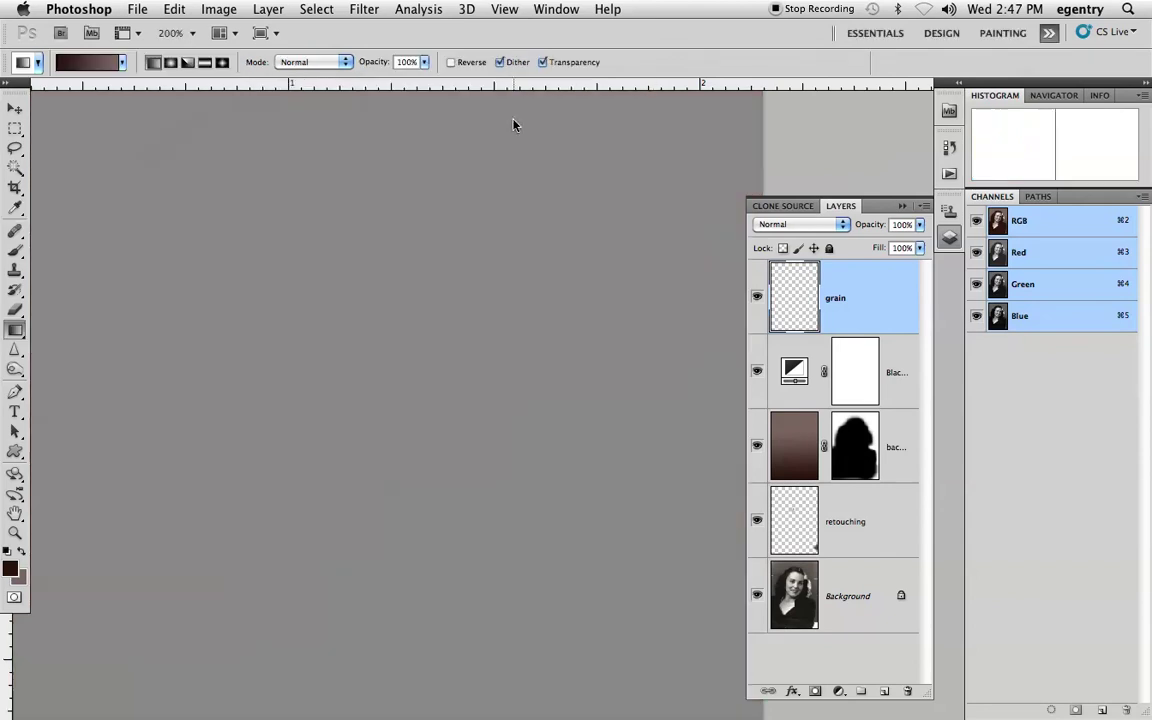
click(802, 229)
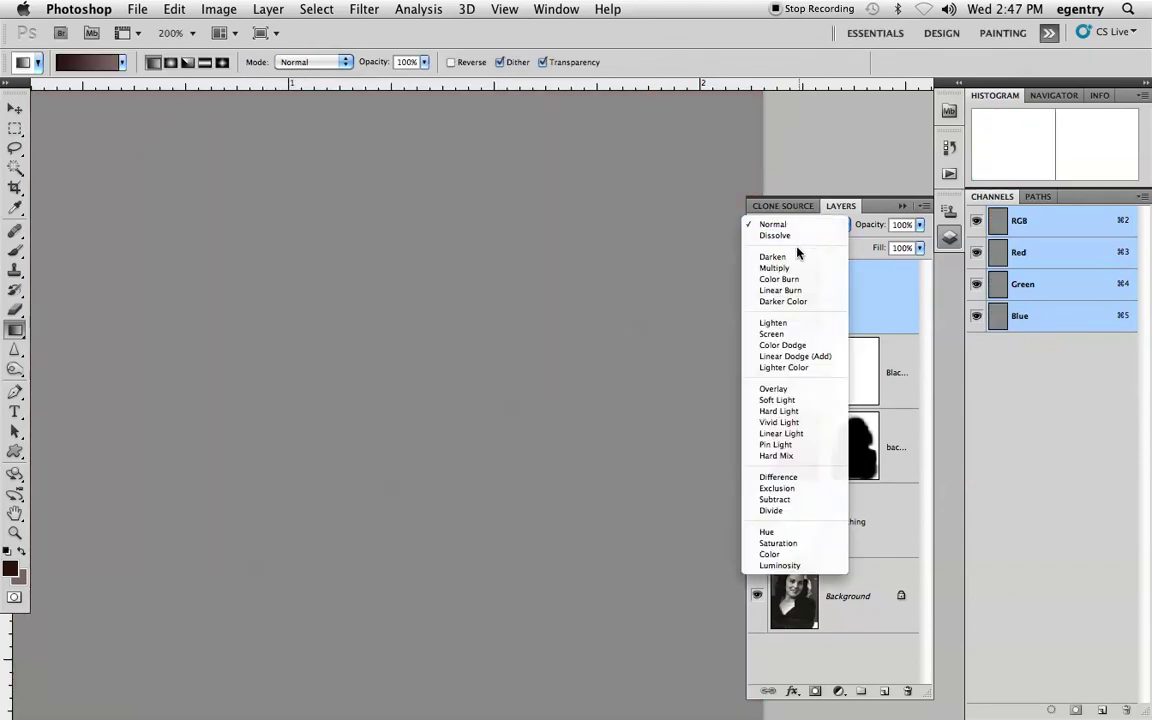
click(773, 389)
Start Add Noise on the grain layer with an amount of .5% and compare the portrait with the preview off and on
click(366, 9)
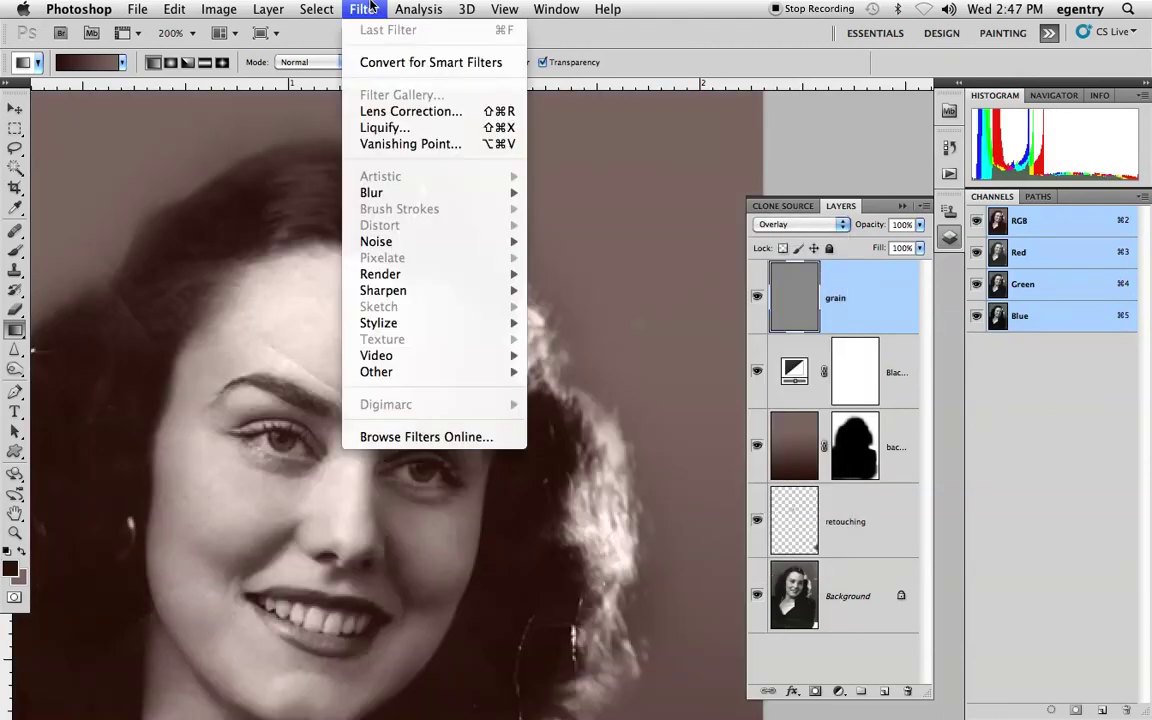
mouse_move(510, 241)
click(560, 239)
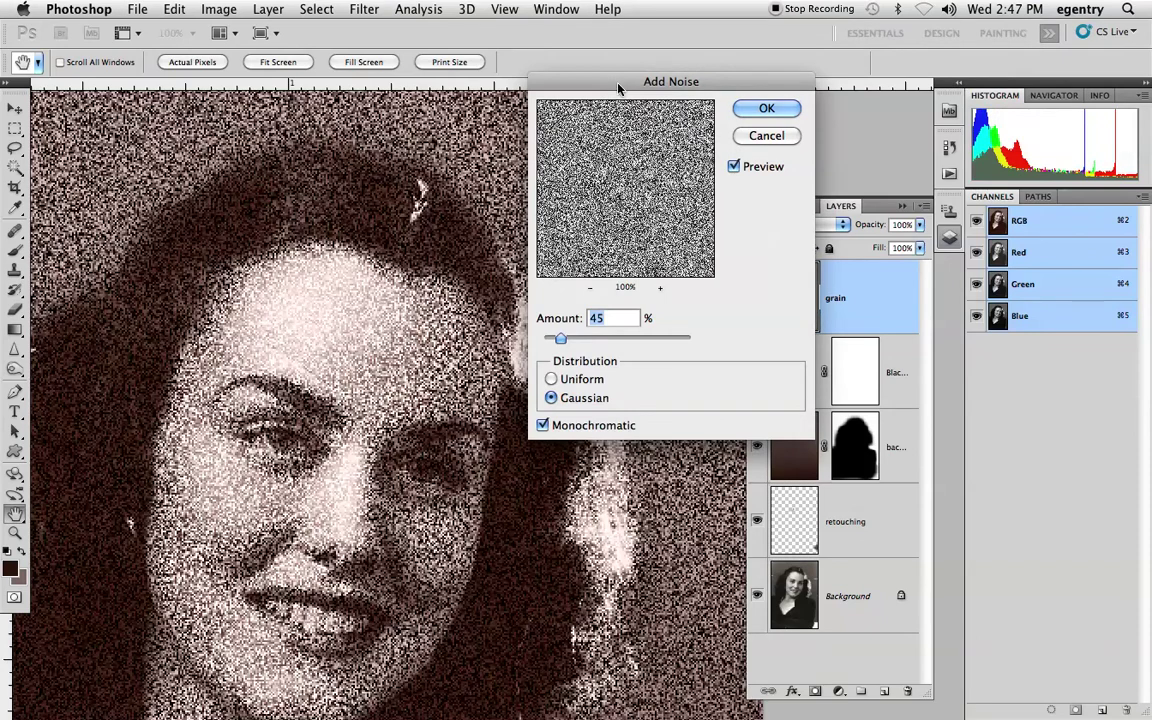
drag(617, 88, 519, 85)
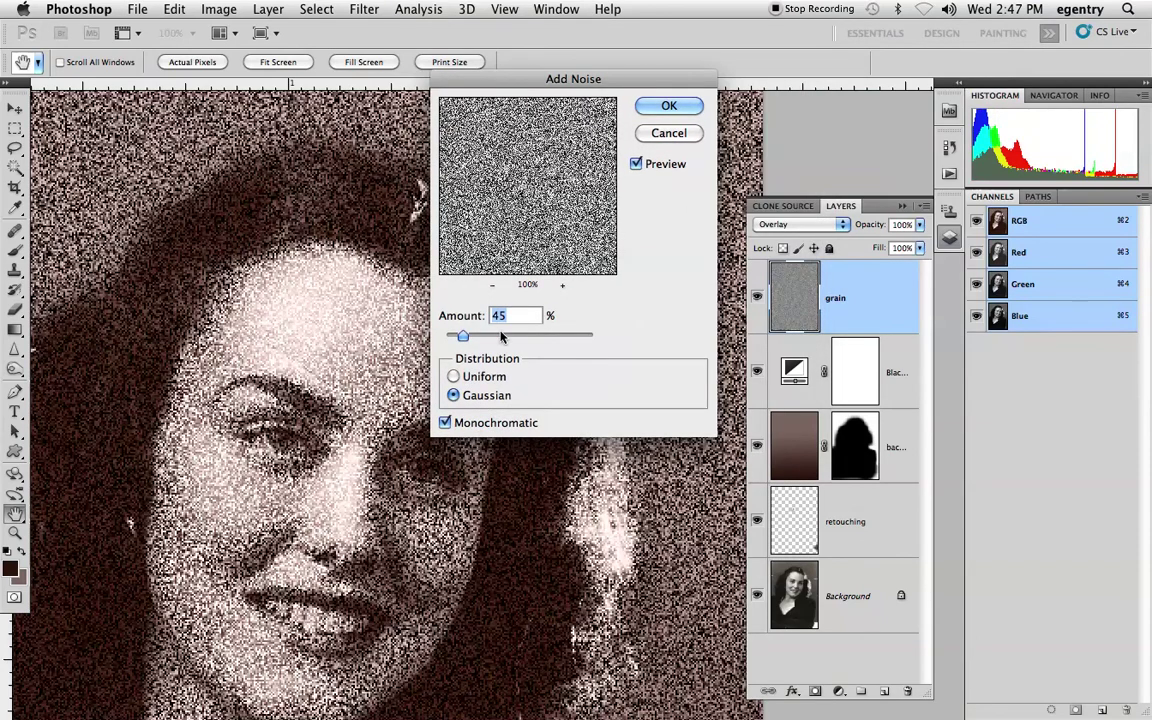
text(2)
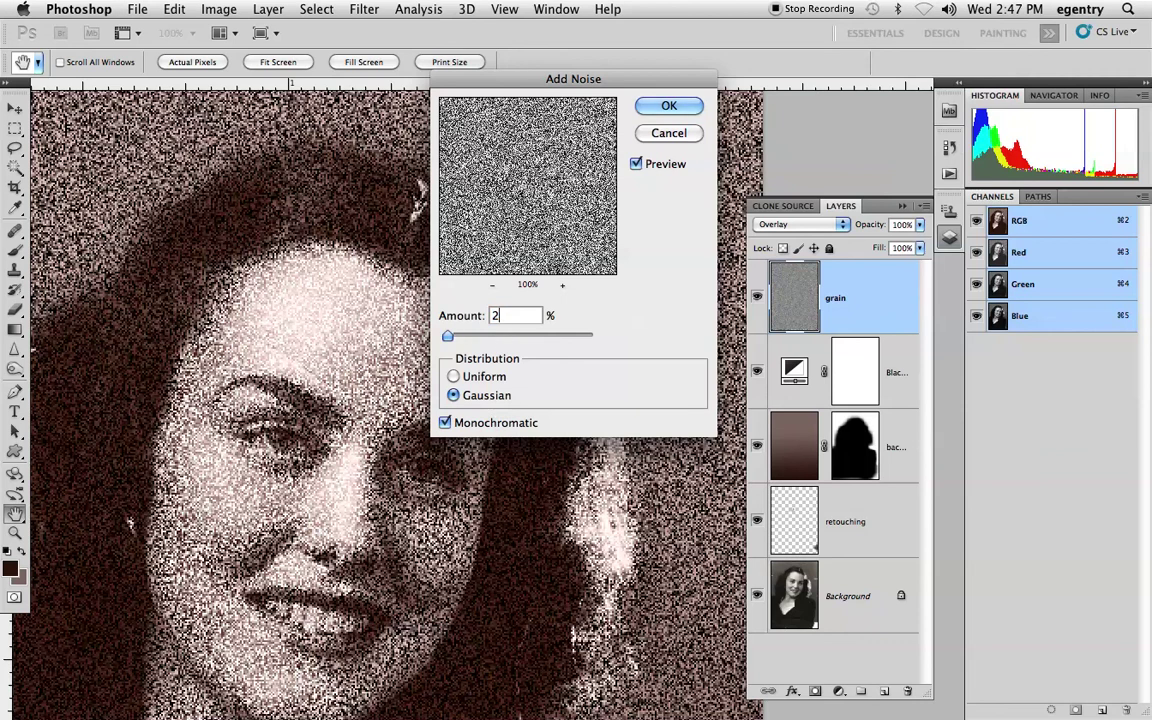
text(.)
drag(468, 85, 612, 88)
text(.5)
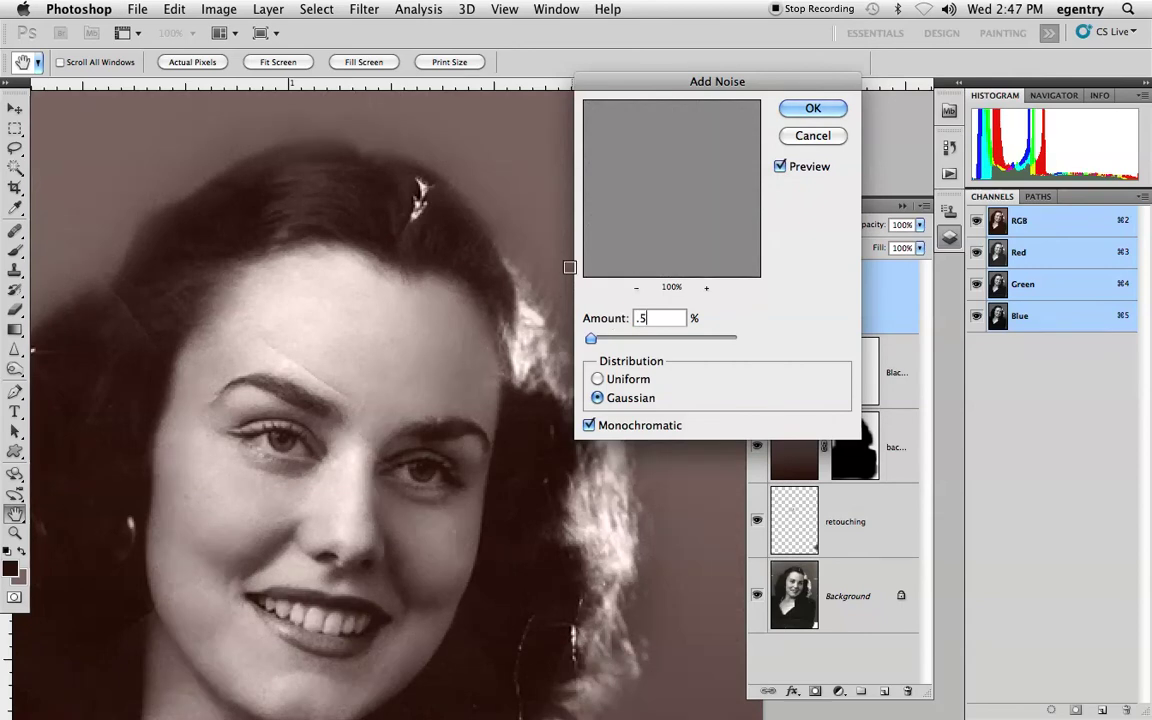
super+click(156, 161)
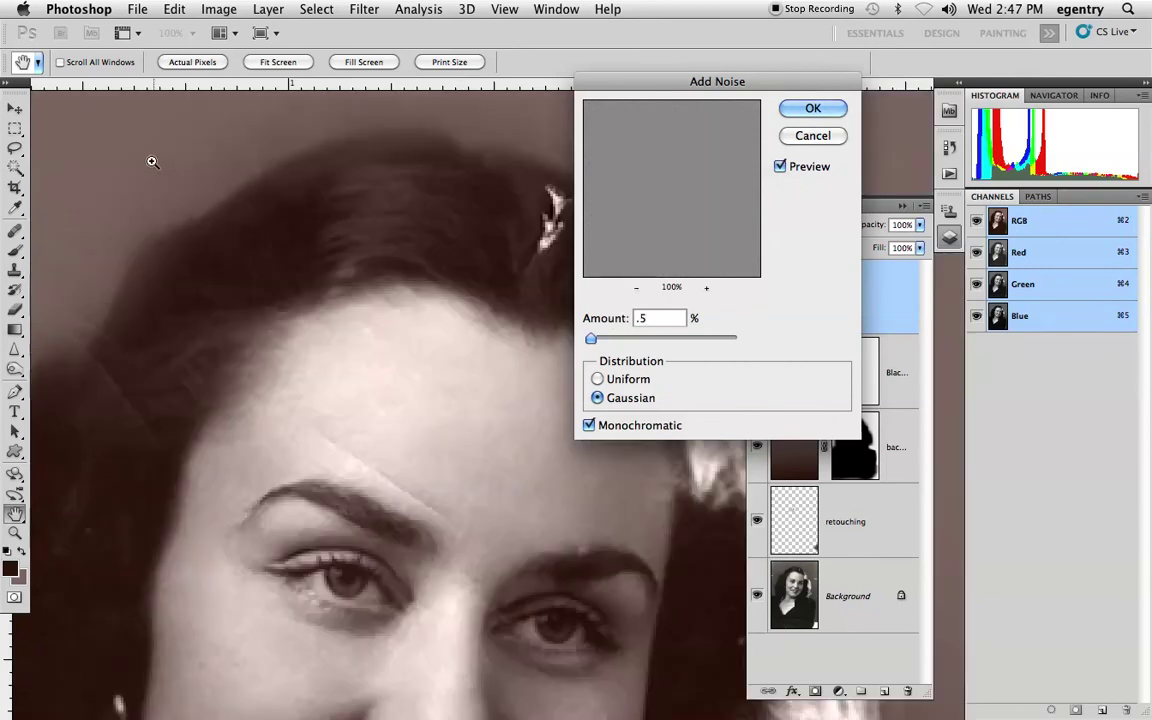
click(781, 167)
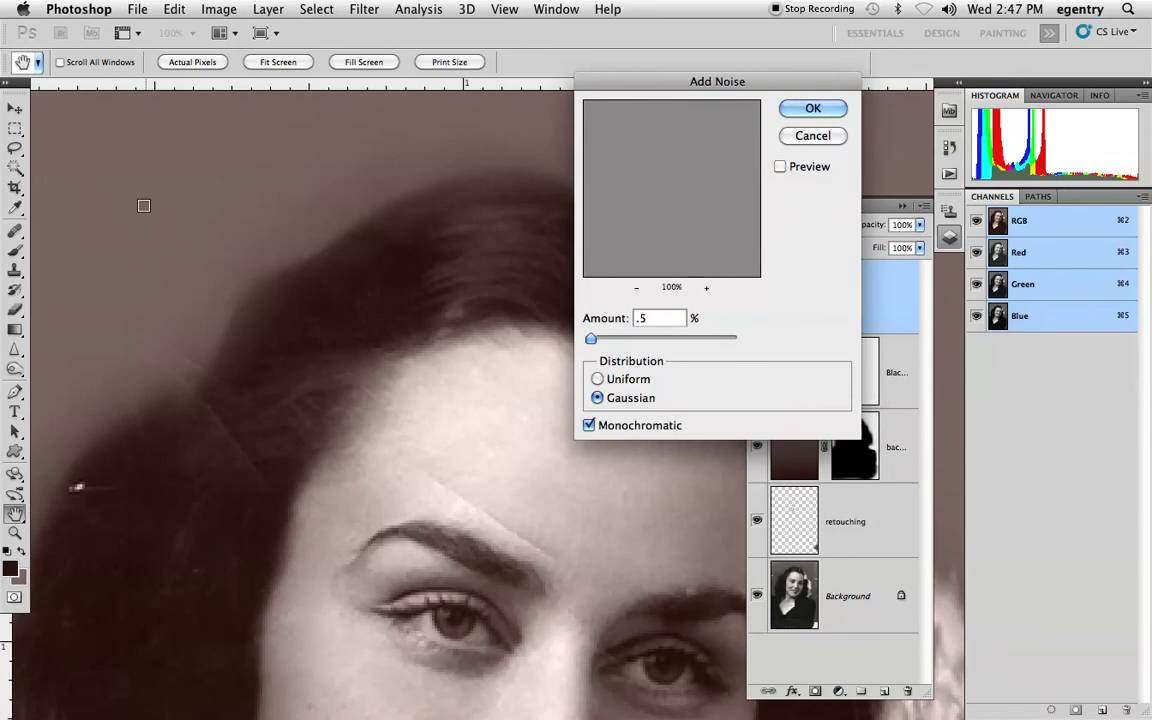
click(781, 167)
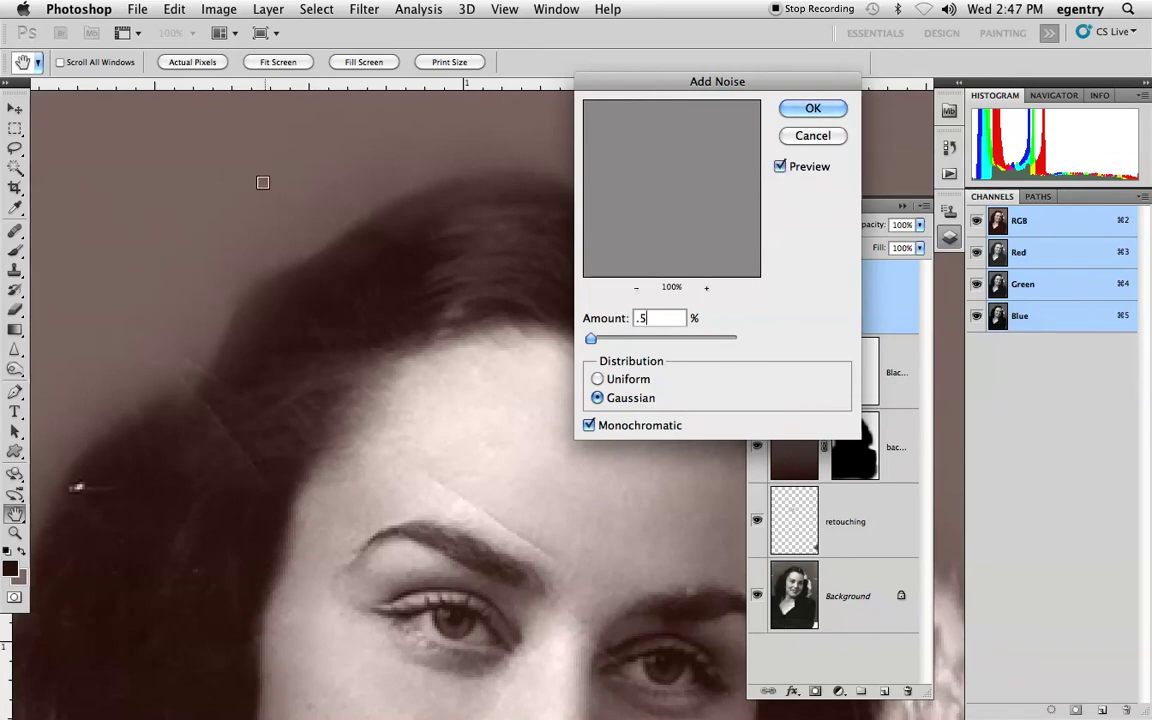
Set the noise amount to 1% and apply it to the grain layer with Gaussian distribution and Monochromatic enabled
double_click(666, 318)
text(1)
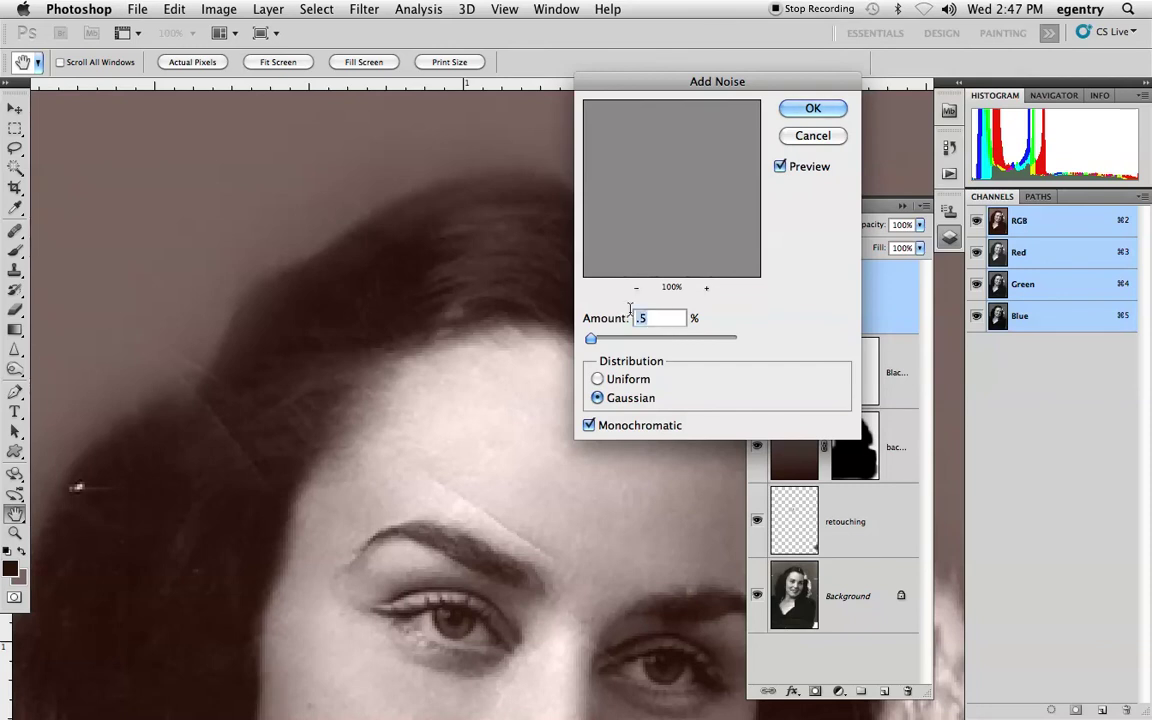
text(.)
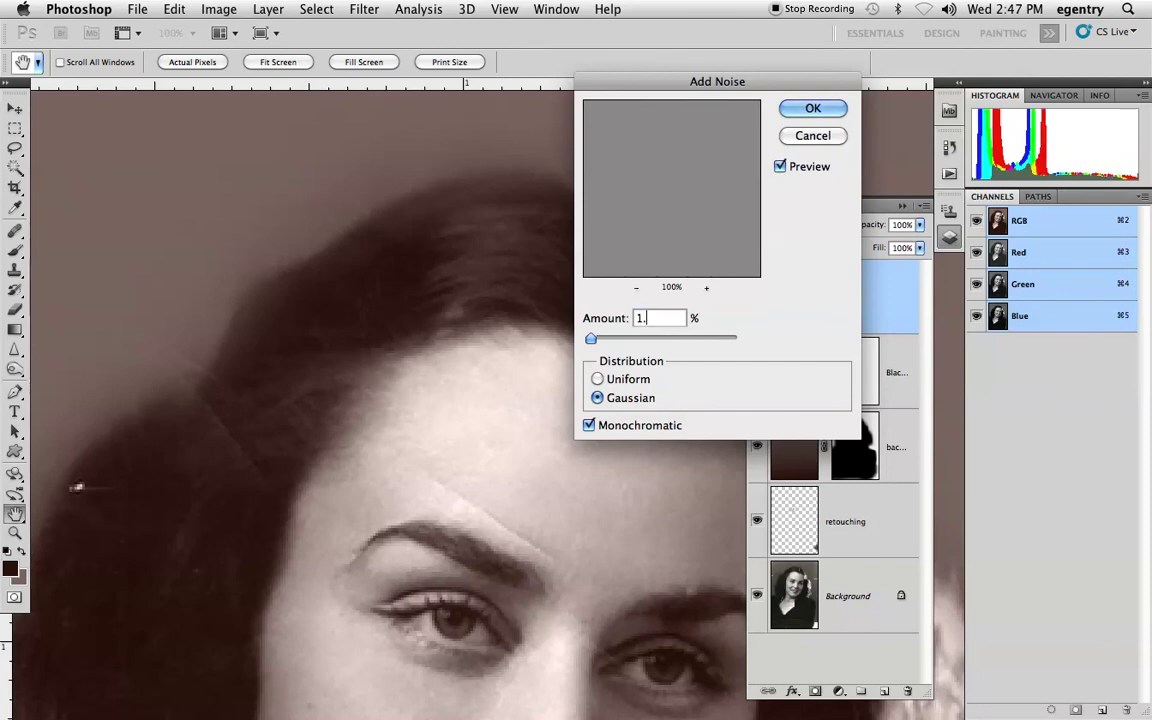
click(826, 108)
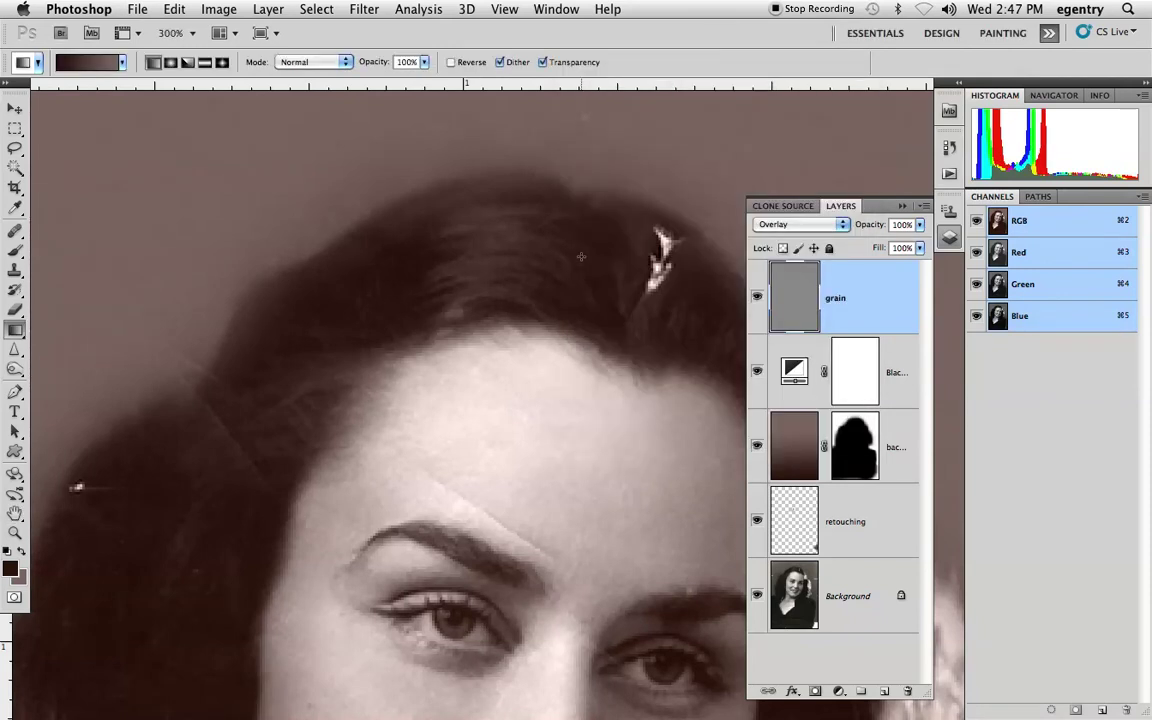
Examine the backdrop, hair and face at 200% to judge how the grain blends the painted background with the photo
key(super+0)
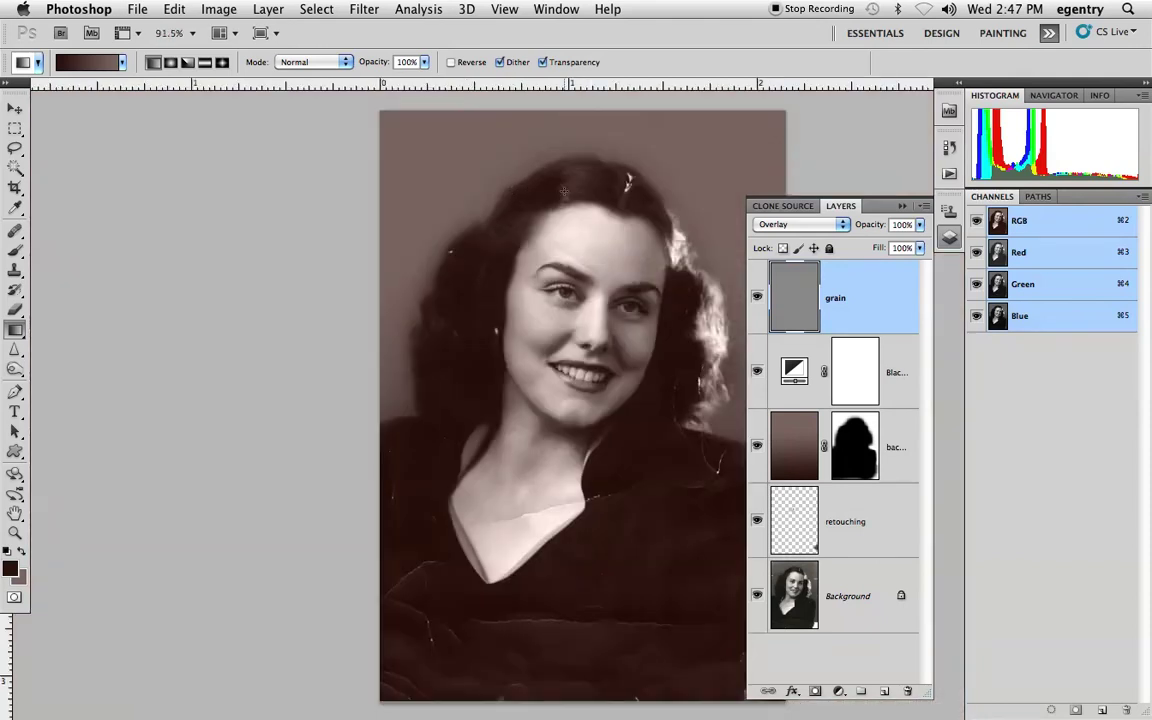
super+click(603, 196)
super+click(604, 195)
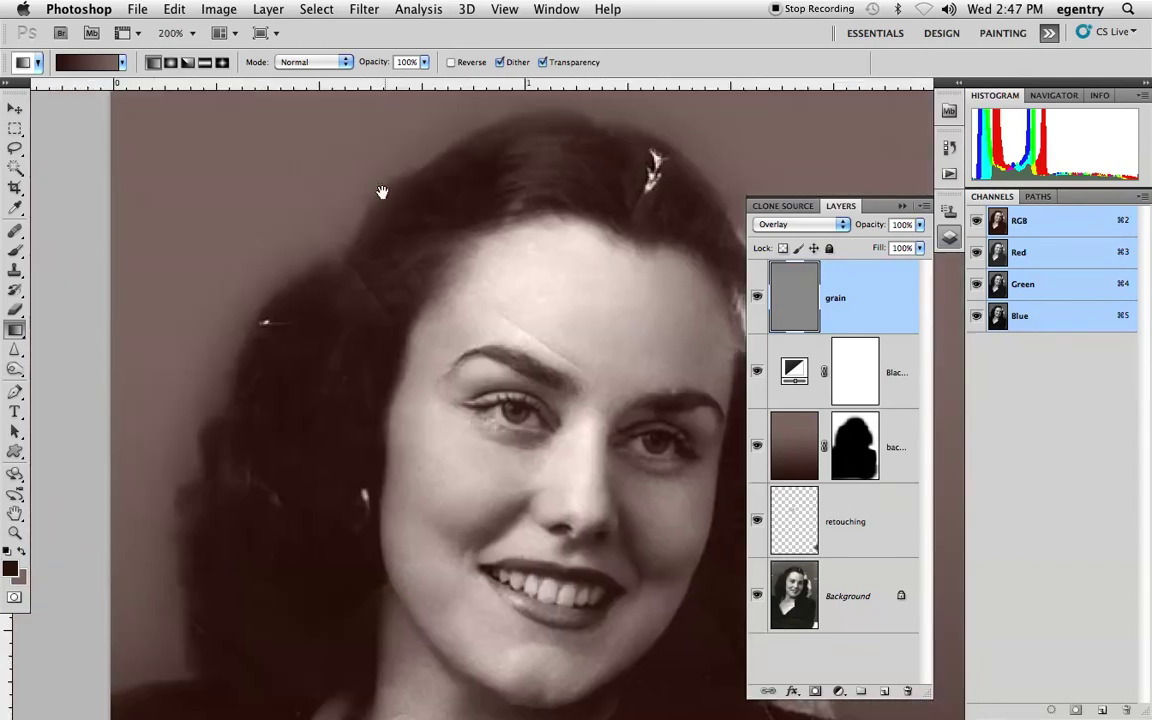
drag(386, 177, 370, 302)
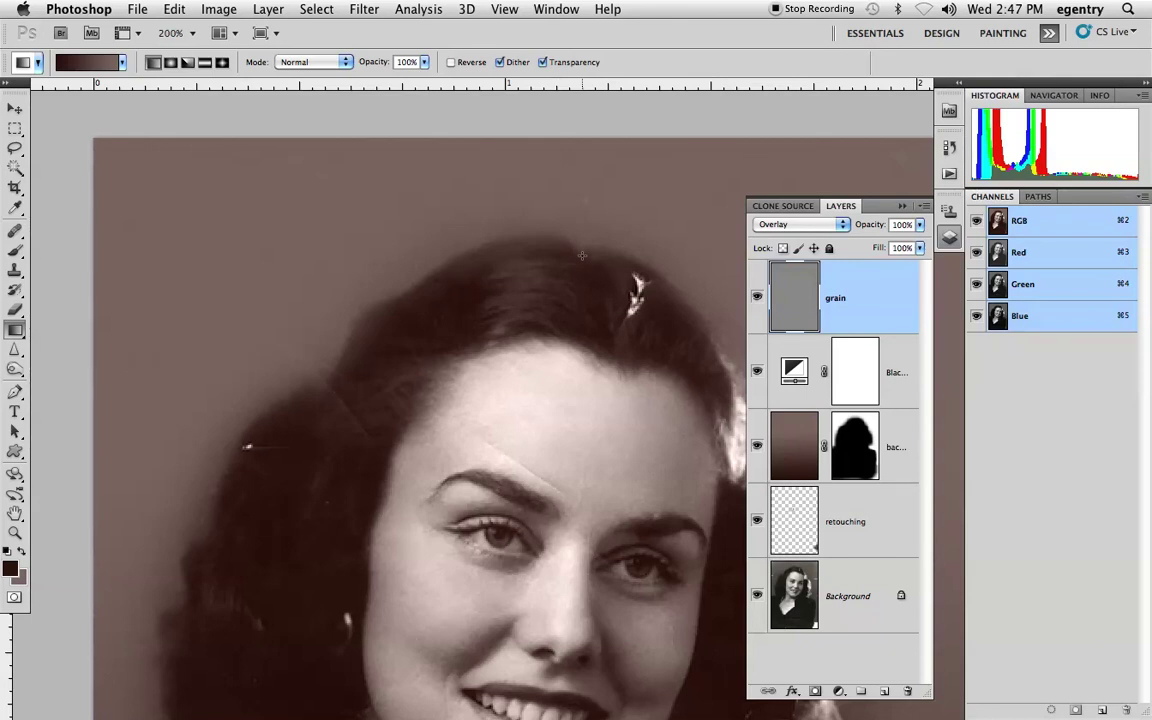
drag(590, 303, 496, 272)
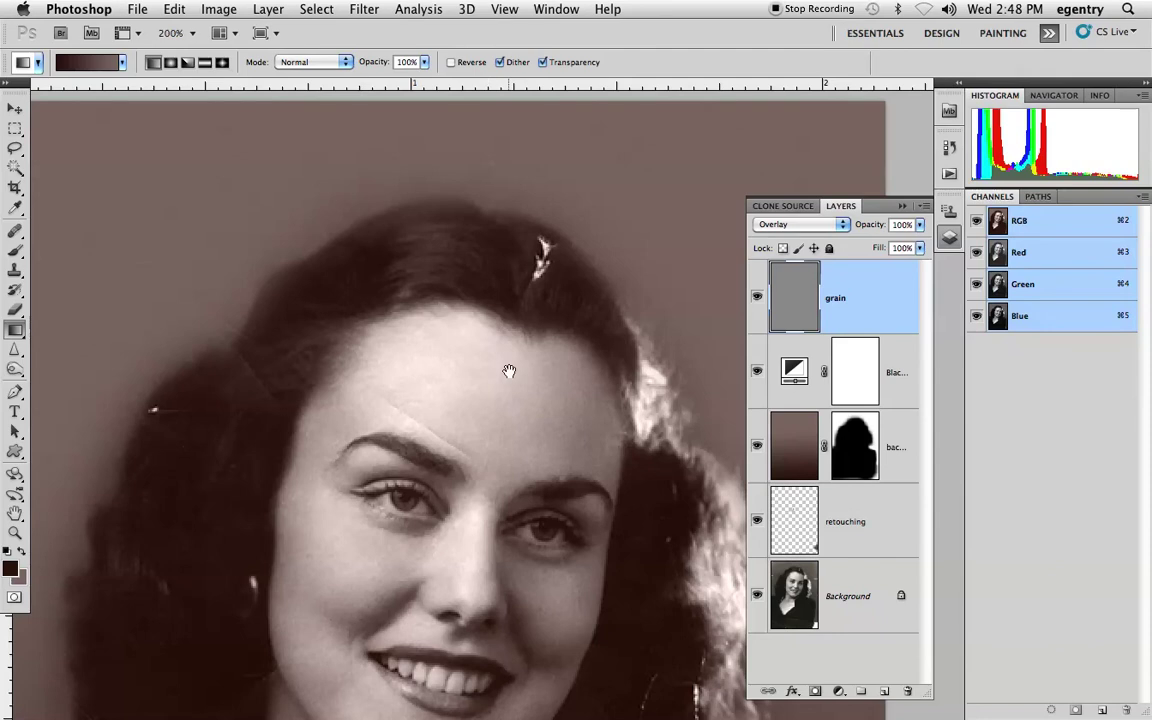
drag(509, 371, 540, 226)
drag(527, 329, 509, 303)
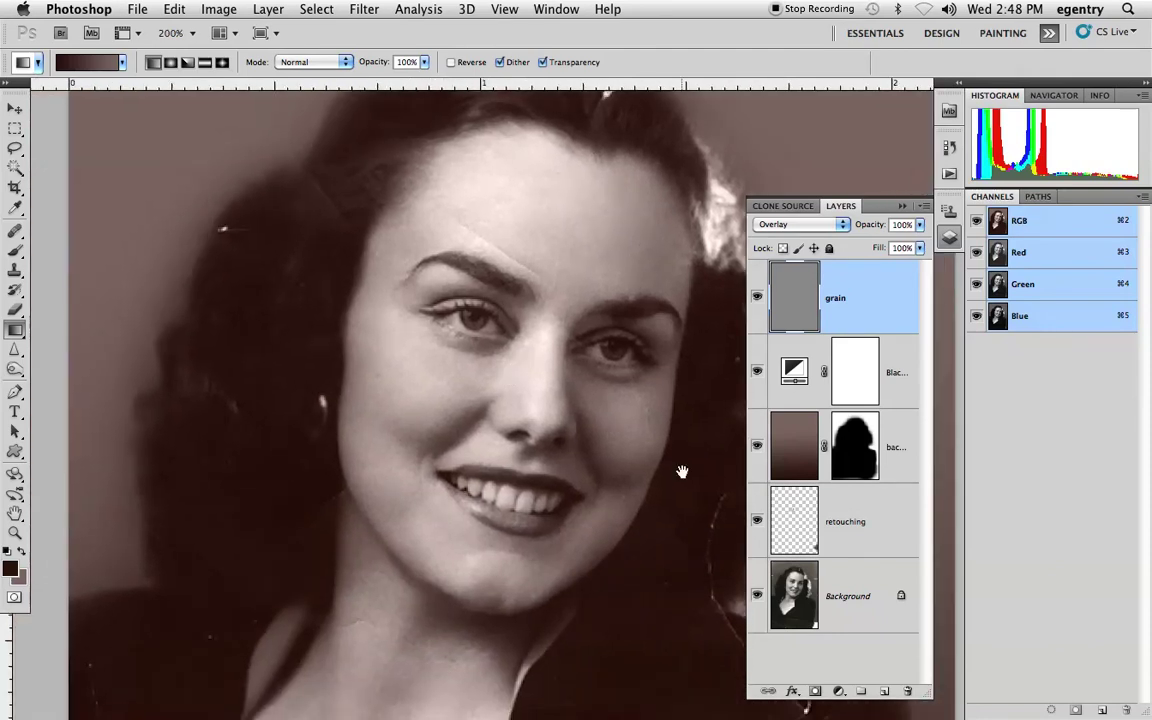
On the retouching layer, heal the tear across the woman's chest using a 10 px Healing Brush sampled from the skin above it
click(802, 524)
drag(480, 489, 480, 335)
mouse_move(478, 405)
mouse_down()
mouse_move(519, 327)
mouse_move(507, 257)
mouse_up()
drag(560, 420, 571, 352)
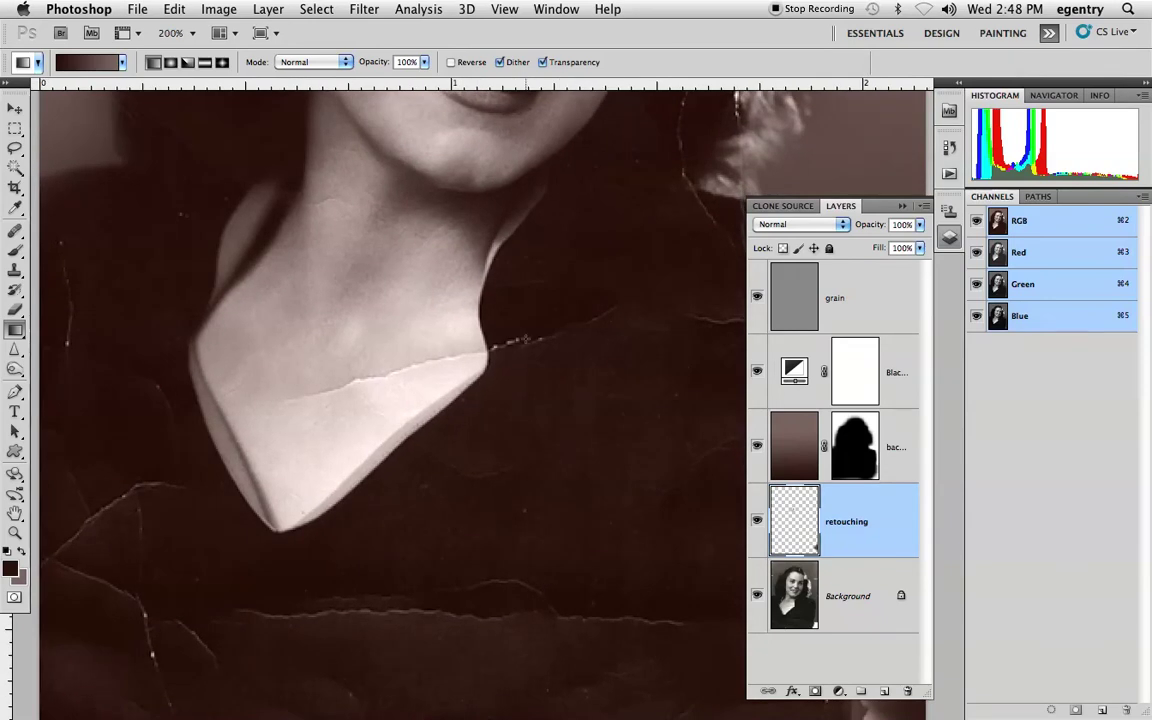
alt+click(590, 482)
drag(614, 362, 573, 393)
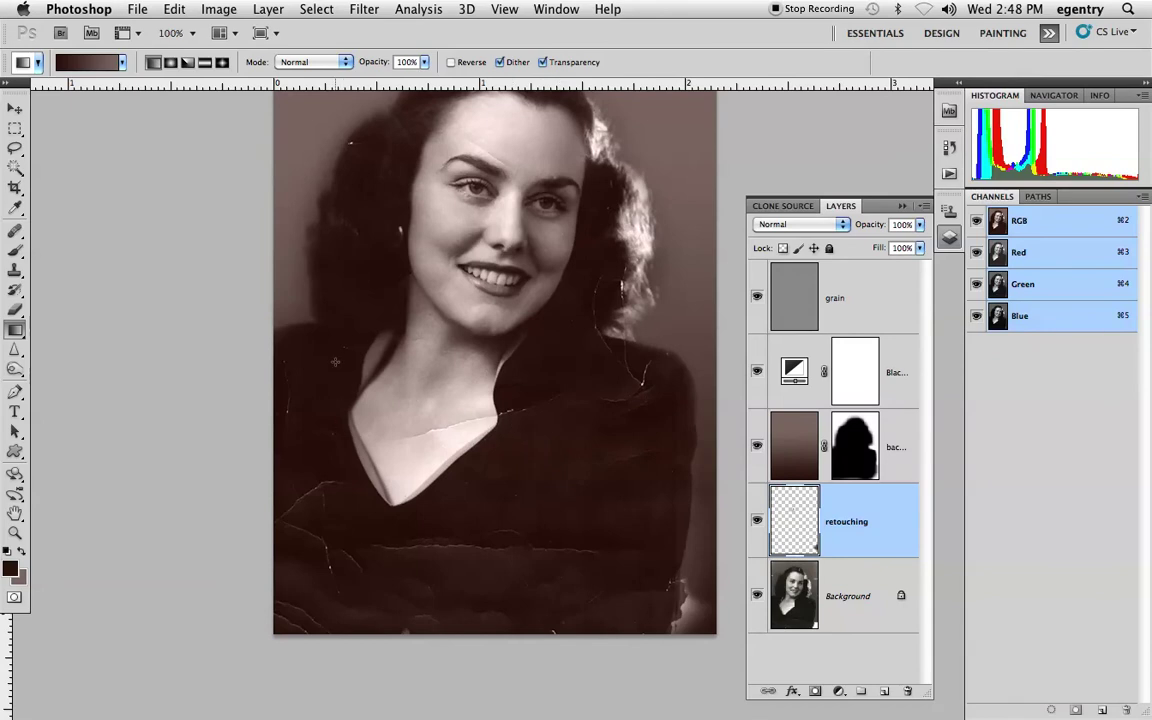
scroll(458, 316, up, 3)
click(411, 476)
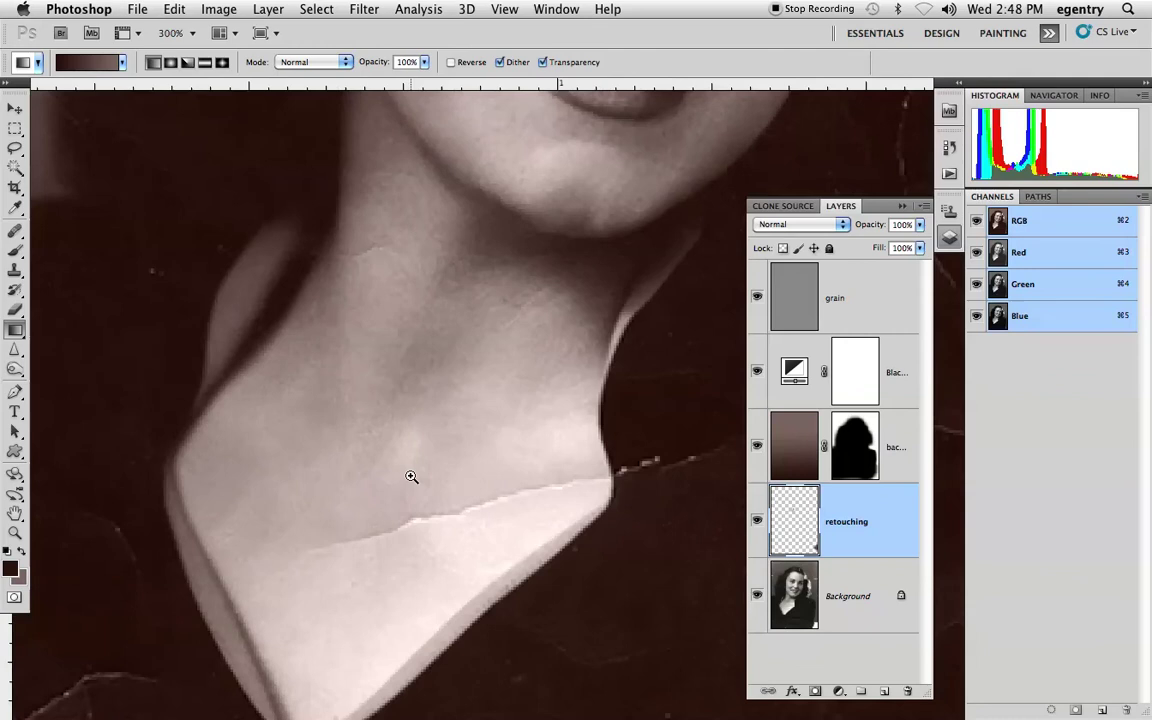
click(15, 230)
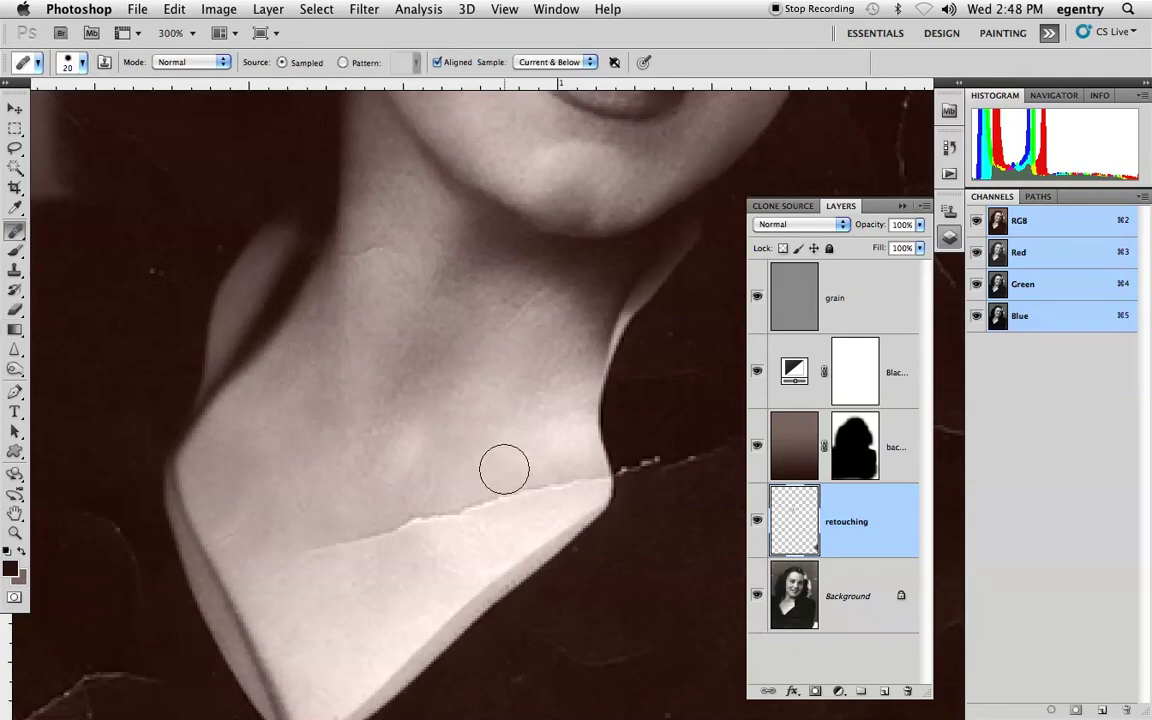
key(bracketleft)
alt+click(523, 455)
mouse_move(603, 478)
mouse_down()
mouse_move(489, 494)
mouse_move(412, 516)
mouse_move(396, 534)
mouse_move(291, 557)
mouse_up()
Heal the remaining crease on the chest near the neckline's edge using freshly sampled nearby skin
alt+click(275, 556)
mouse_move(222, 544)
mouse_down()
mouse_move(242, 525)
mouse_move(232, 470)
mouse_up()
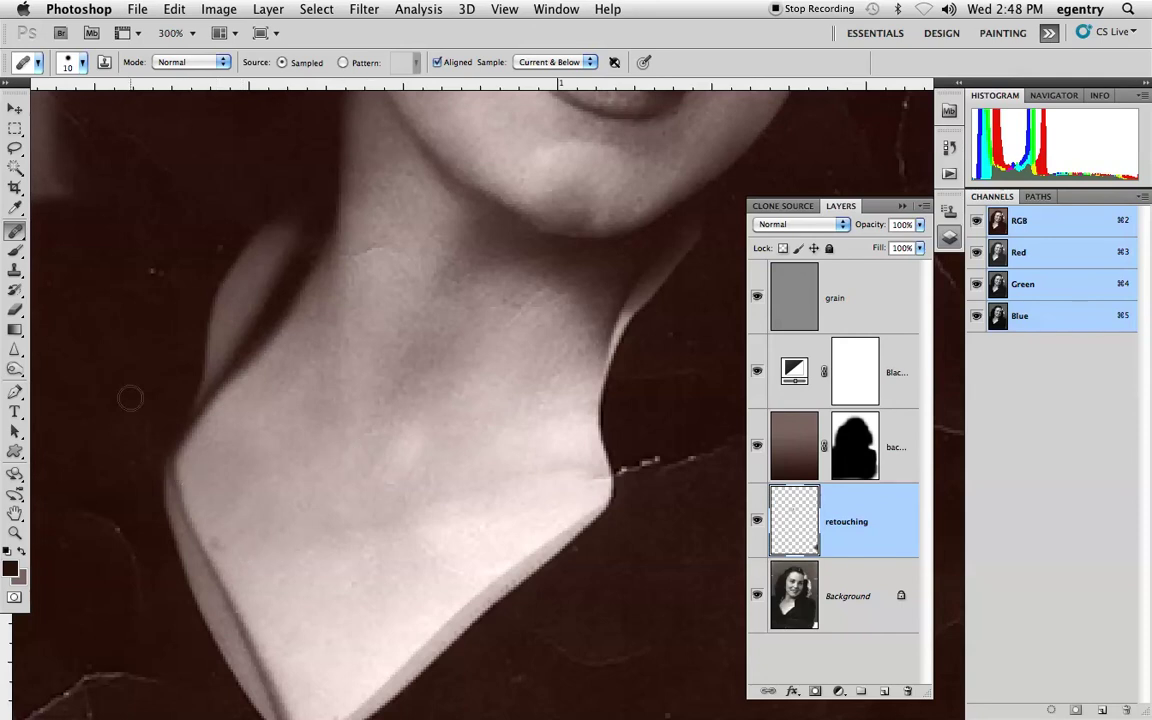
alt+click(212, 499)
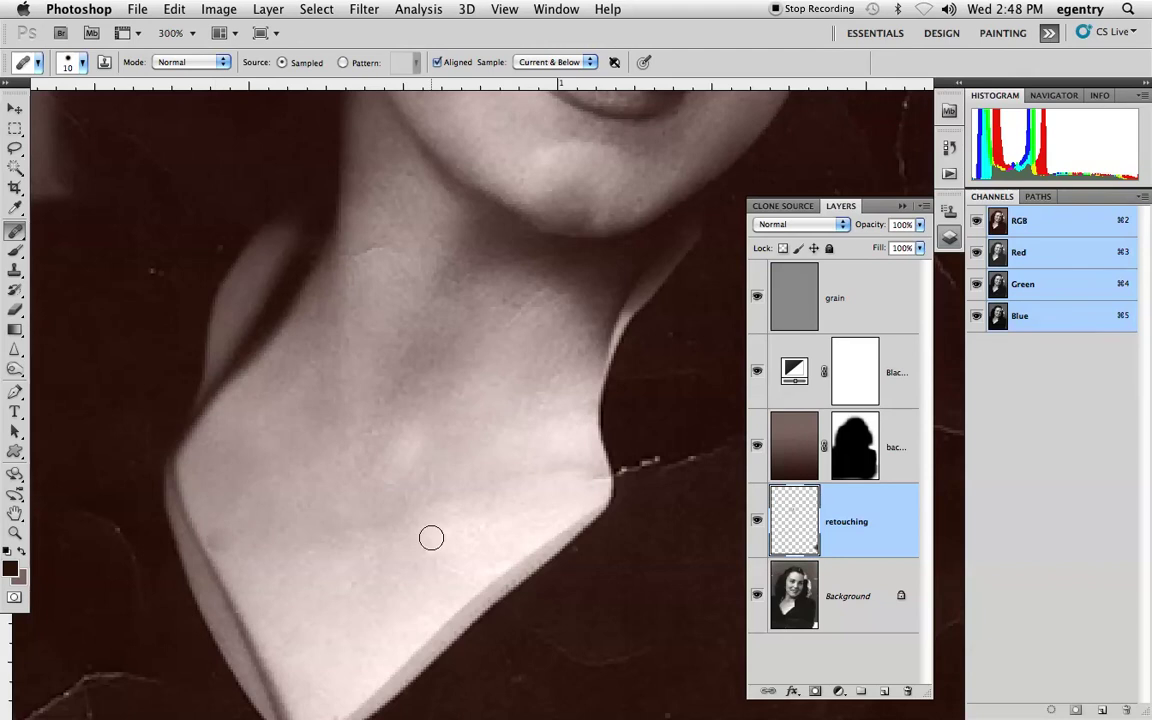
Try the Eraser on the retouching layer with its brush reduced to 20 px, and return to the Healing Brush
click(14, 310)
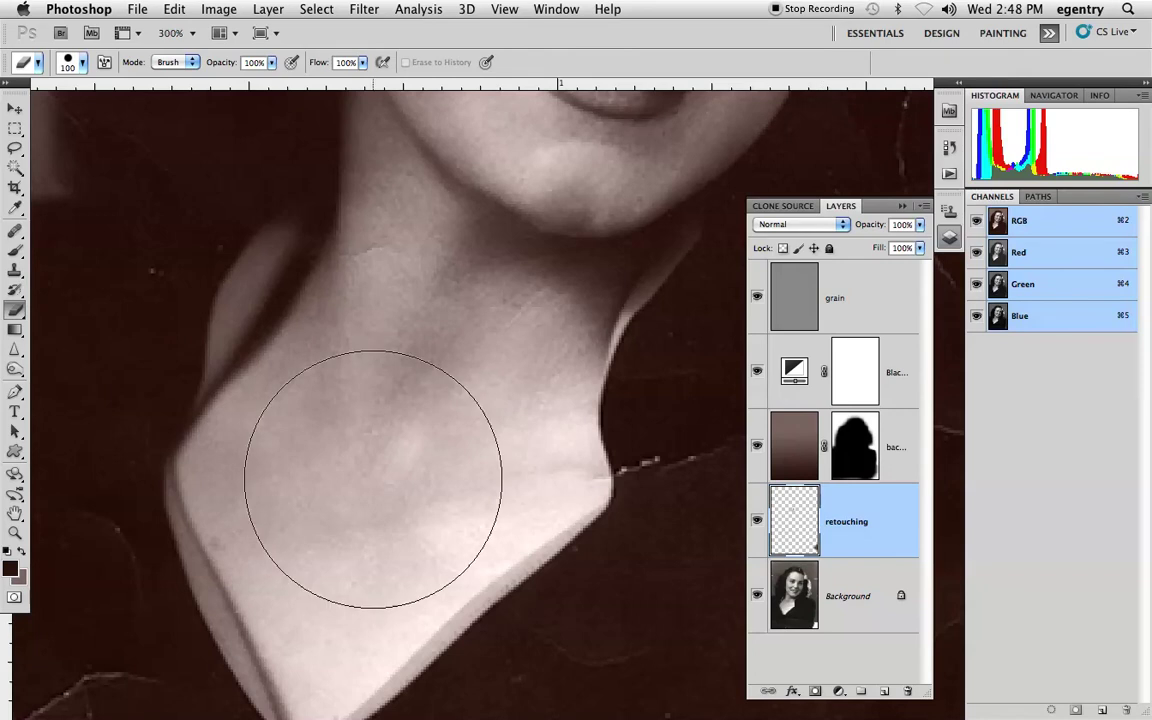
key(bracketleft)
key(bracketleft)
key(bracketleft)
key(bracketleft)
key(bracketleft)
key(bracketleft)
key(bracketleft)
key(bracketleft)
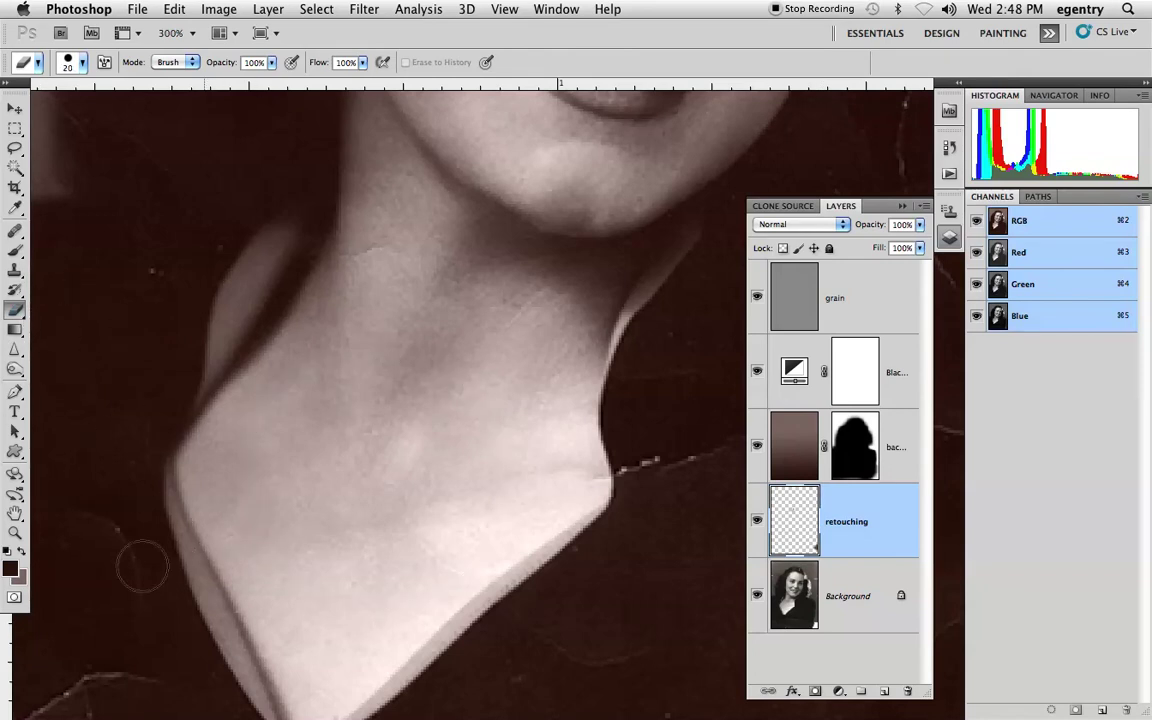
click(14, 232)
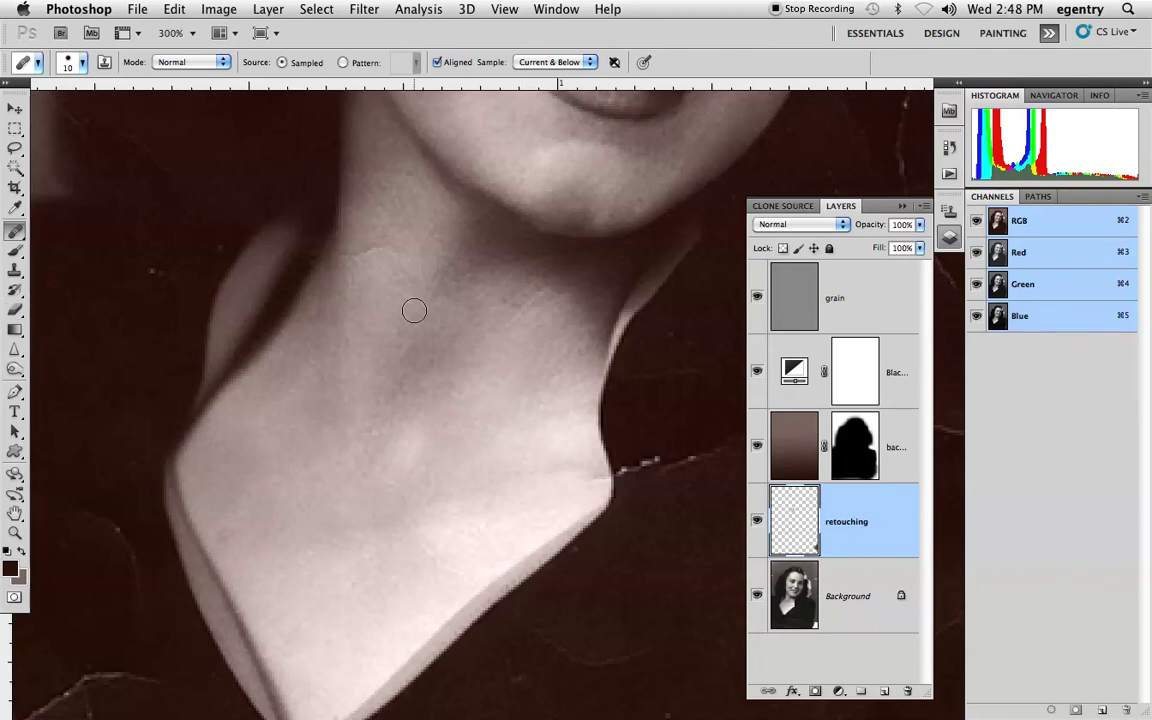
Paint white on the background paint layer's mask over the photo's torn lower-right corner and enlarge the brush to 70 px
key(super+0)
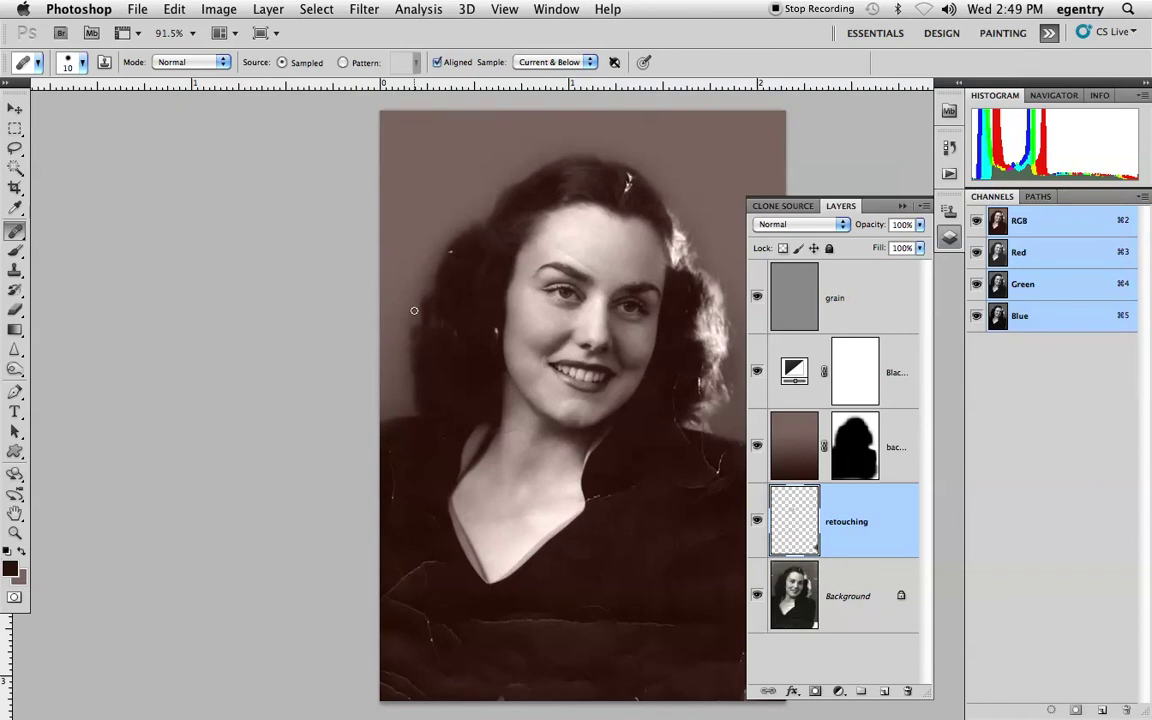
drag(562, 269, 477, 263)
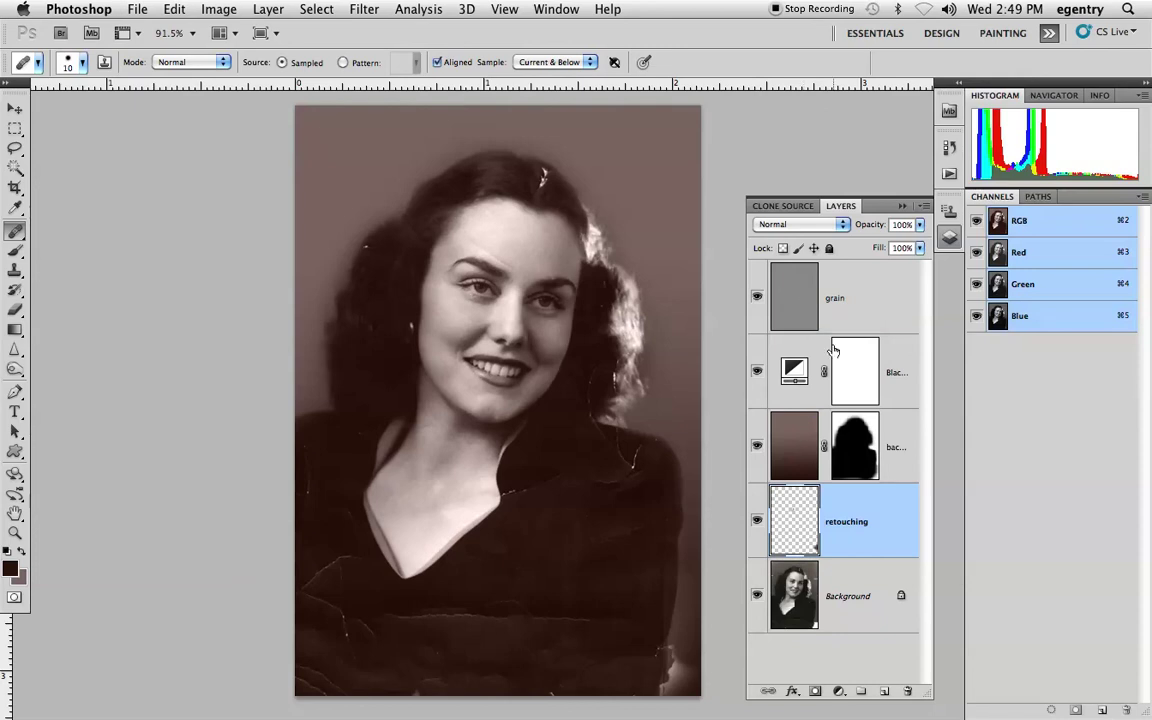
scroll(688, 662, up, 3)
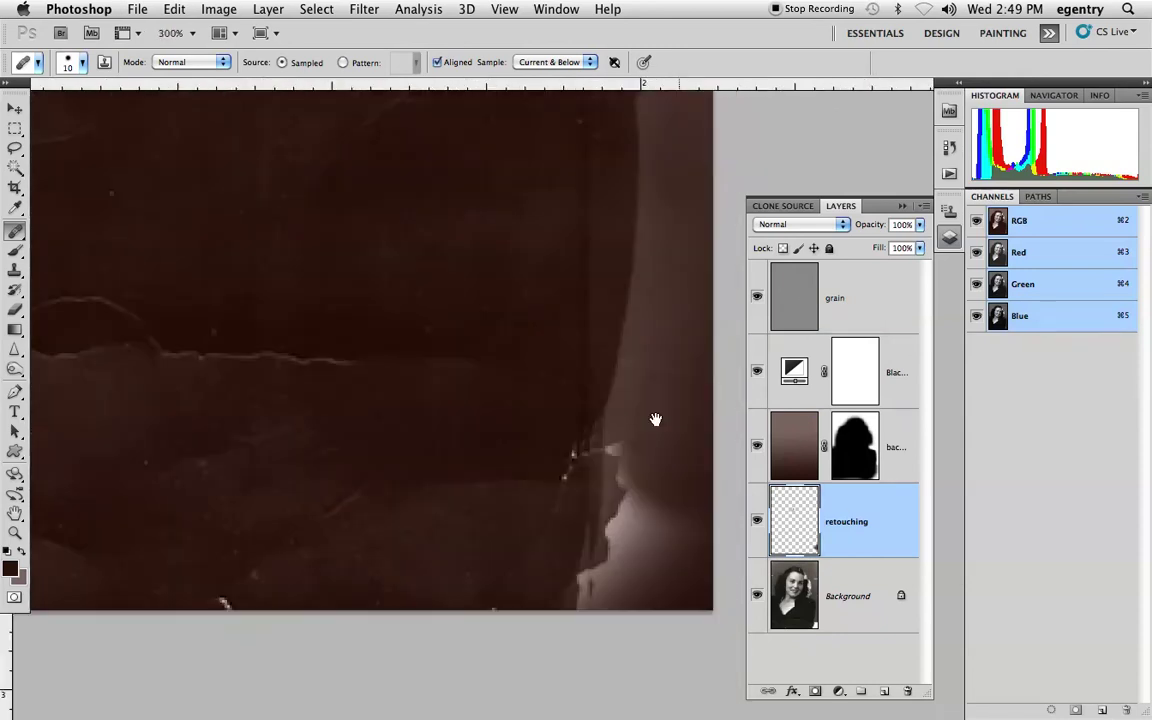
click(850, 452)
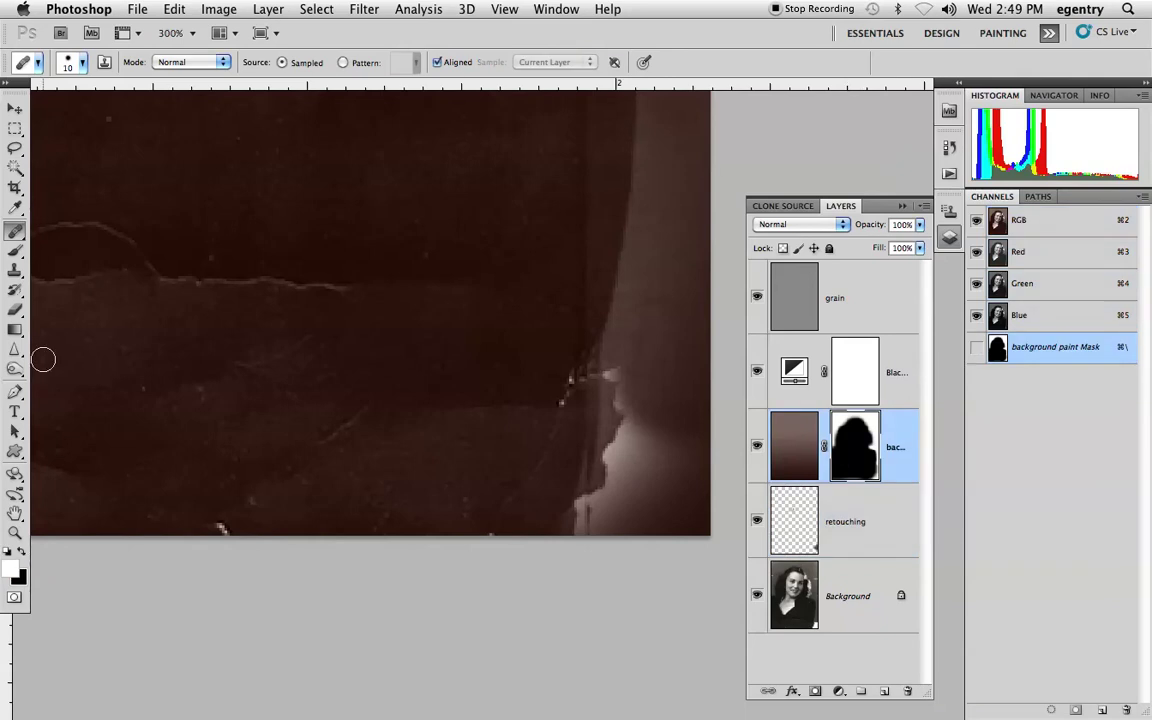
click(15, 250)
mouse_move(645, 483)
mouse_down()
mouse_move(616, 385)
mouse_move(607, 396)
mouse_move(591, 476)
mouse_move(679, 465)
mouse_move(697, 400)
mouse_up()
key(bracketright)
key(bracketright)
key(bracketright)
key(bracketright)
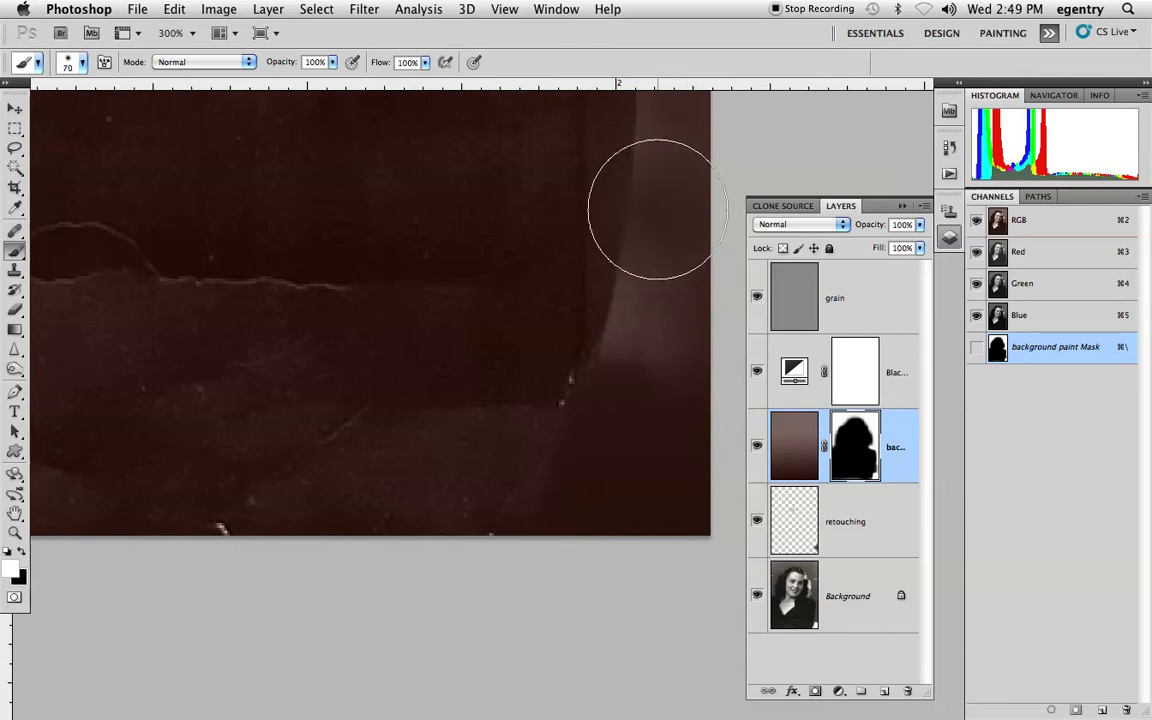
Refine the background paint mask along the outer edge of the sleeve beside the lower-right corner with the 70 px brush
mouse_move(640, 200)
mouse_down()
mouse_move(658, 344)
mouse_move(625, 548)
mouse_up()
scroll(637, 463, up, 3)
key(x)
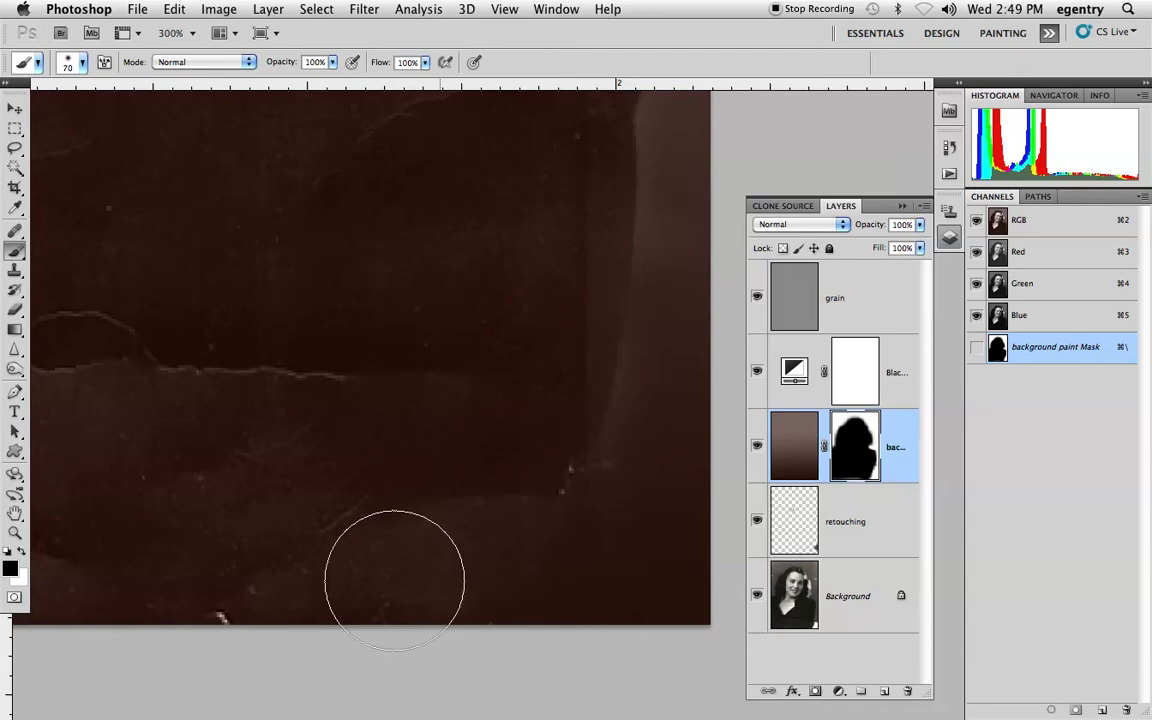
drag(537, 337, 741, 340)
key(x)
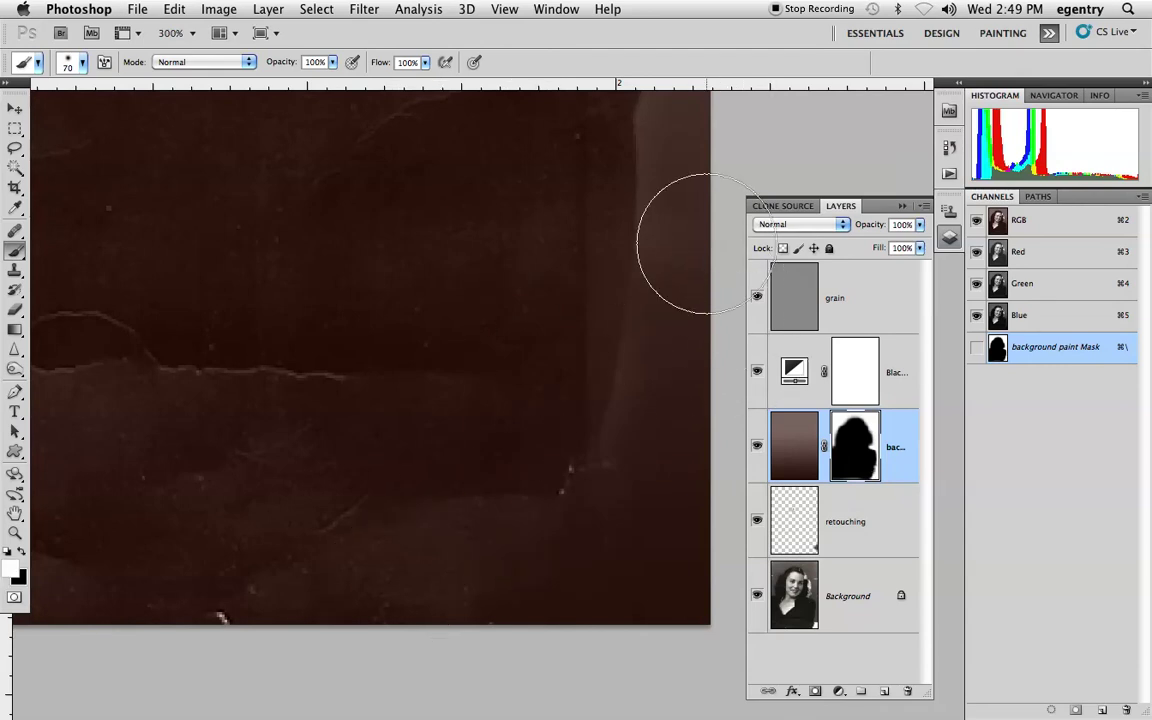
mouse_move(684, 366)
mouse_down()
mouse_move(689, 231)
mouse_move(640, 602)
mouse_move(688, 227)
mouse_move(728, 156)
mouse_move(699, 231)
mouse_move(752, 141)
mouse_move(628, 334)
mouse_up()
mouse_move(459, 690)
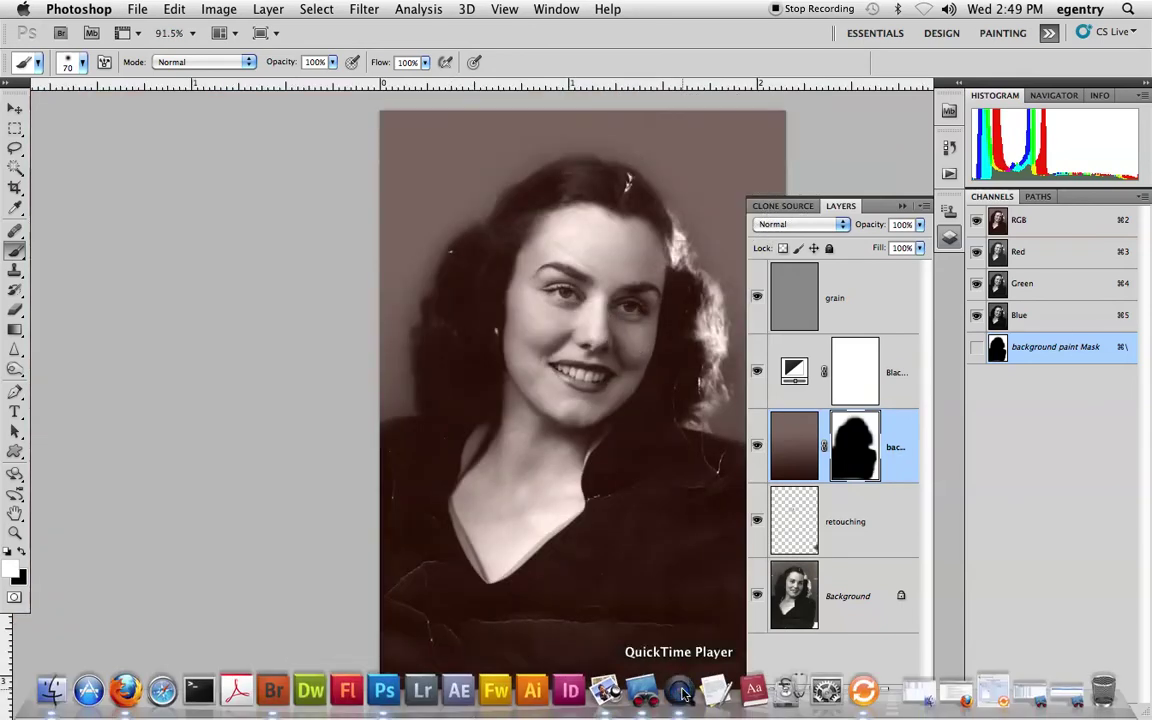
click(680, 690)
click(100, 9)
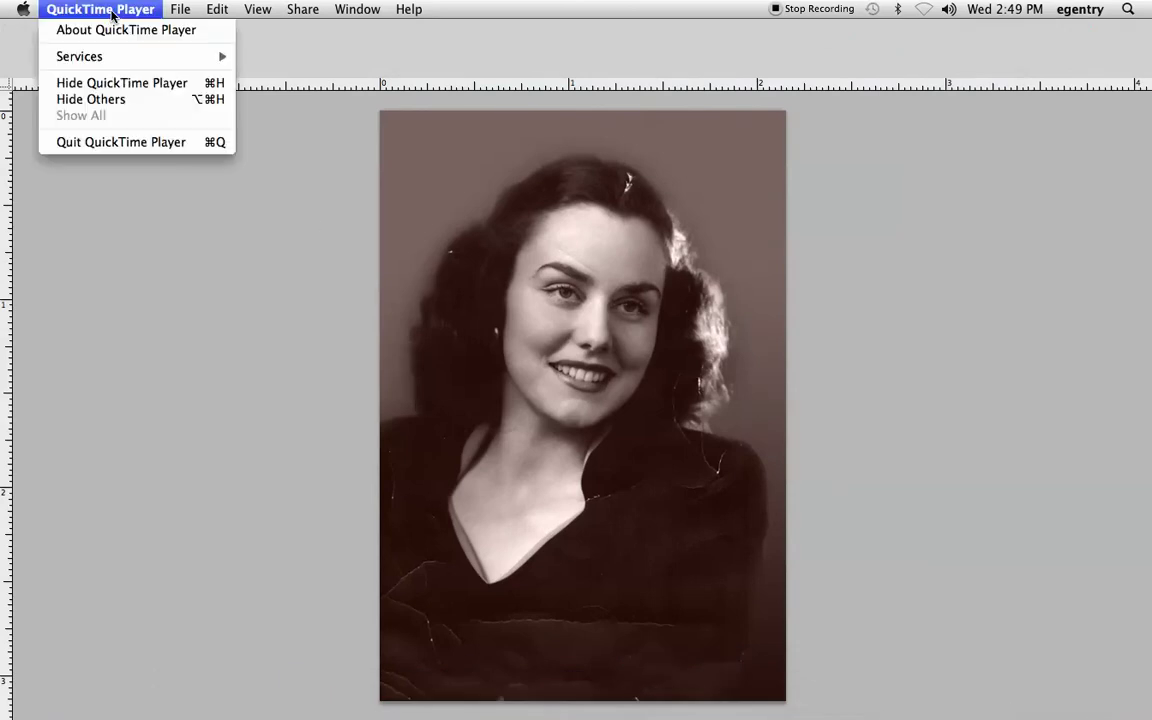
click(109, 143)
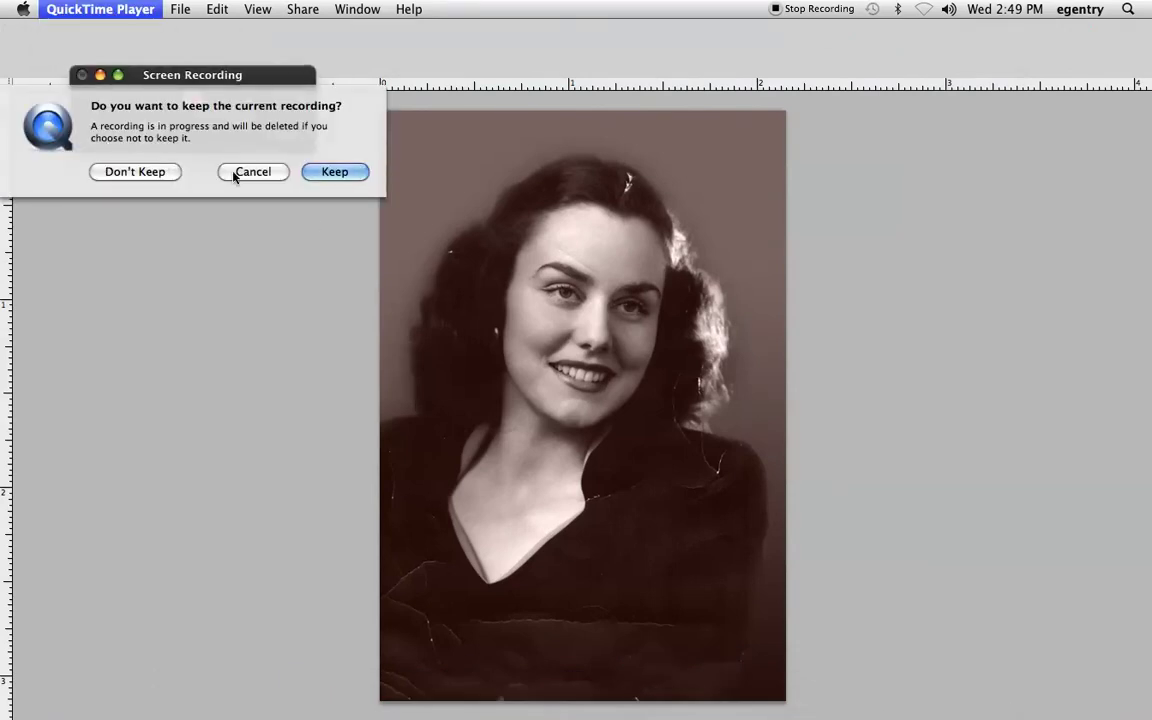